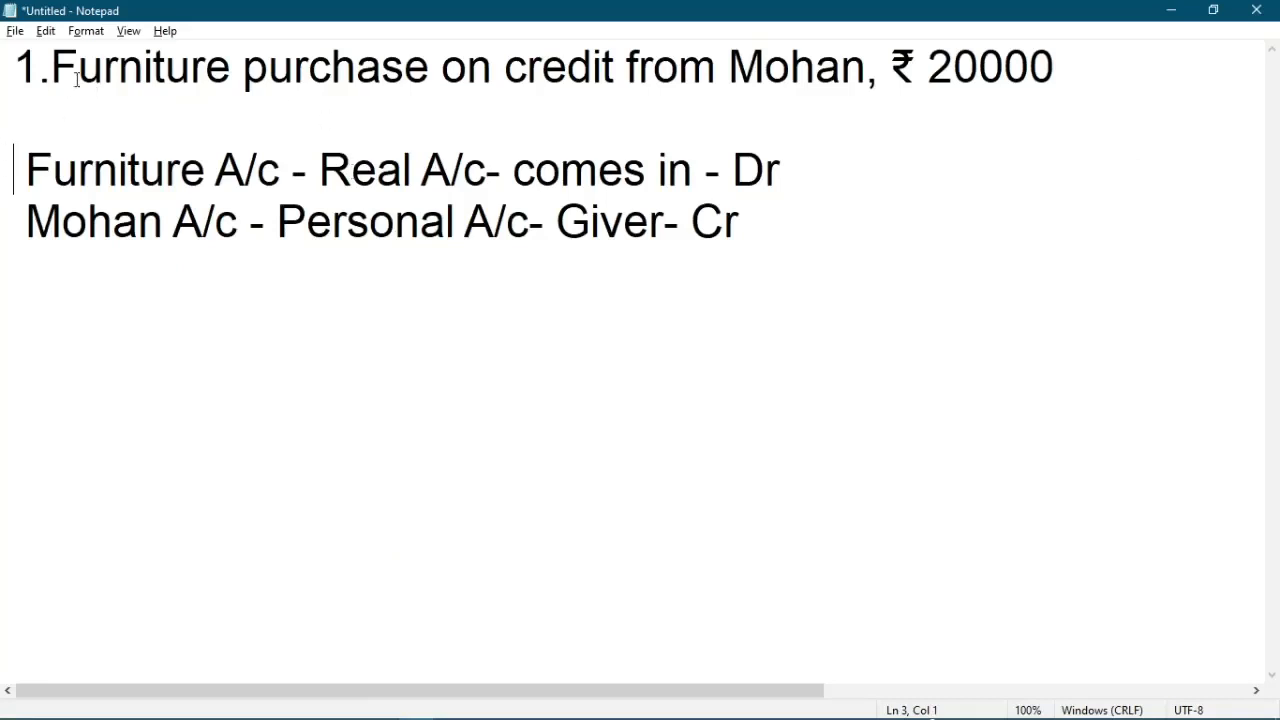
Examine the wording of the first transaction, the ₹ 20000 furniture purchase on credit, and identify the accounts involved.
drag(51, 66, 890, 66)
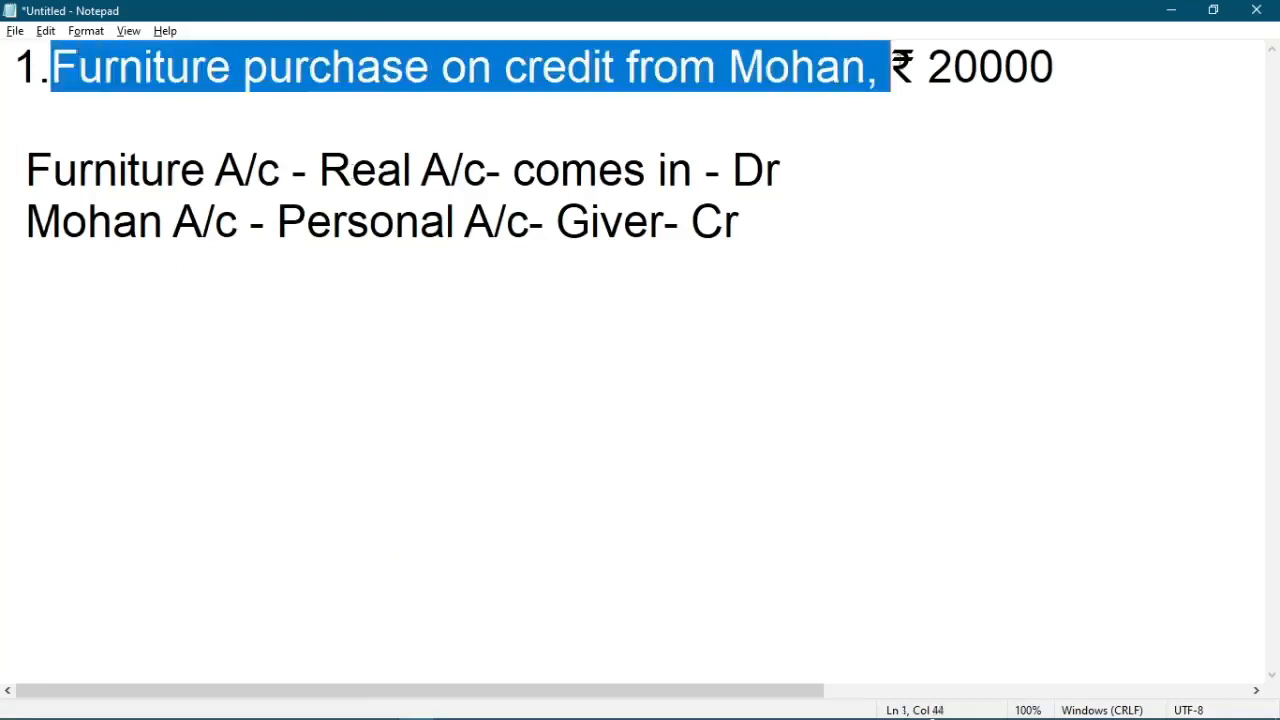
click(848, 64)
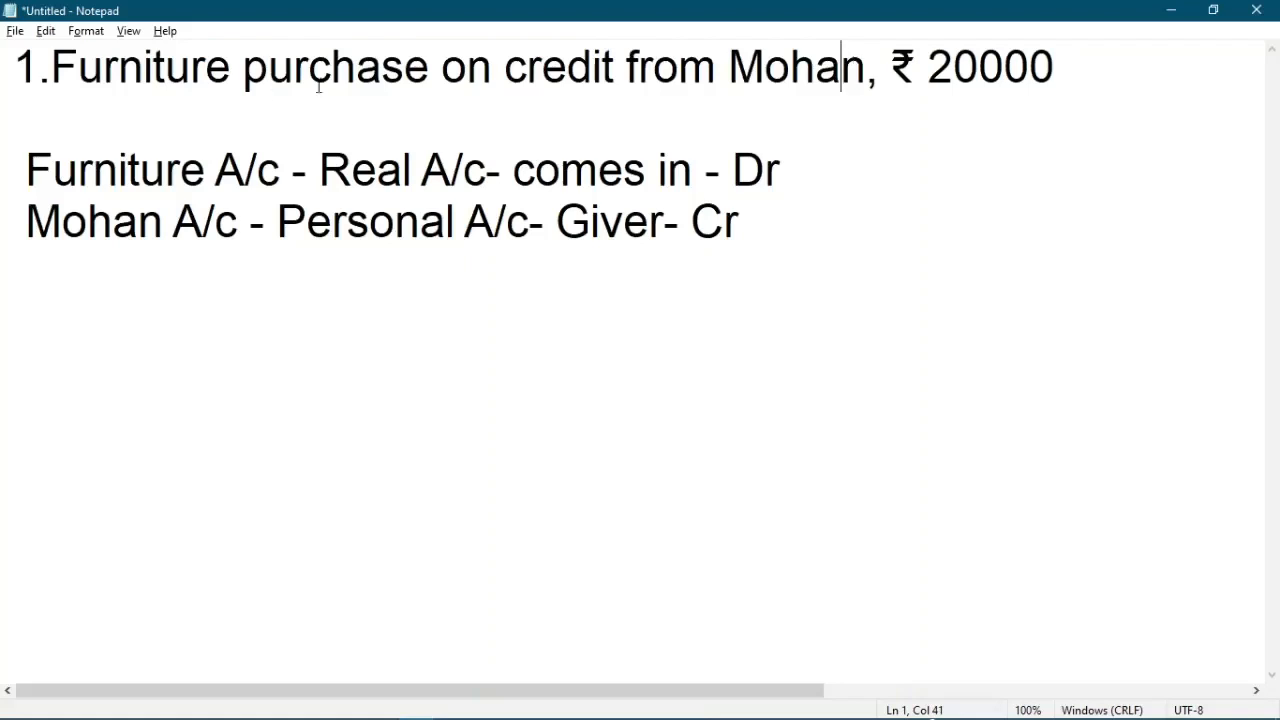
drag(616, 66, 472, 68)
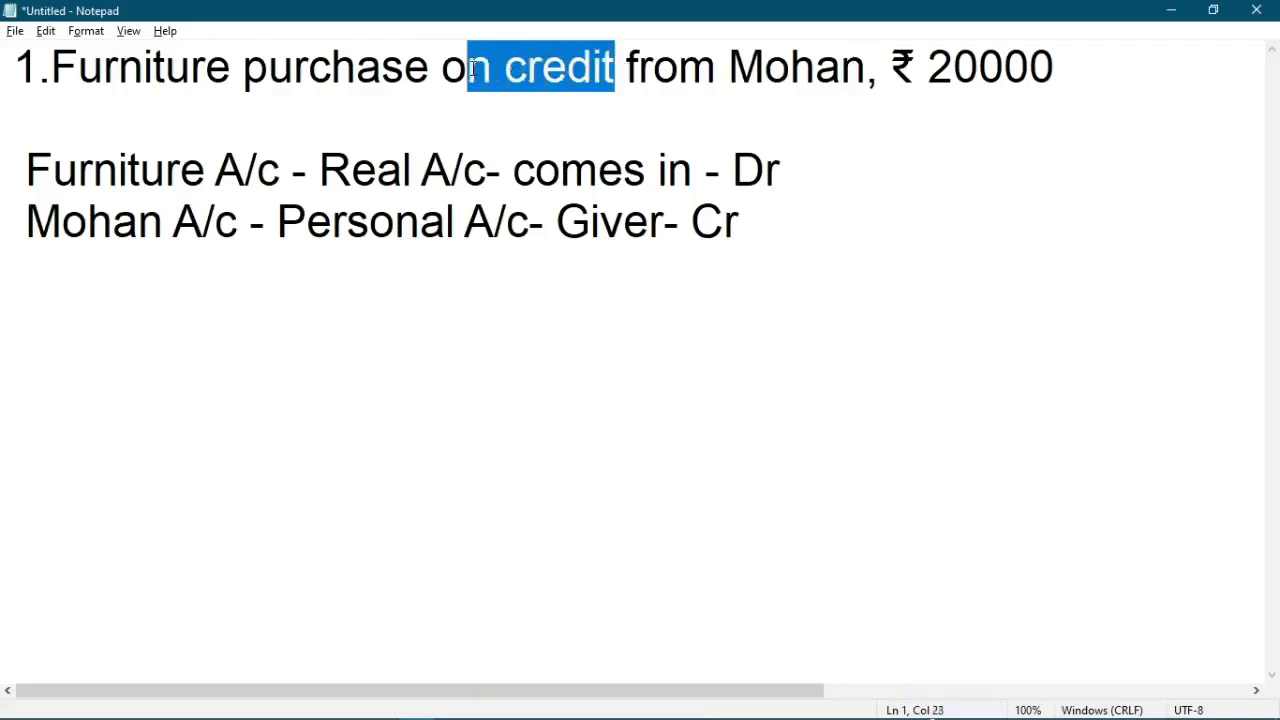
click(625, 70)
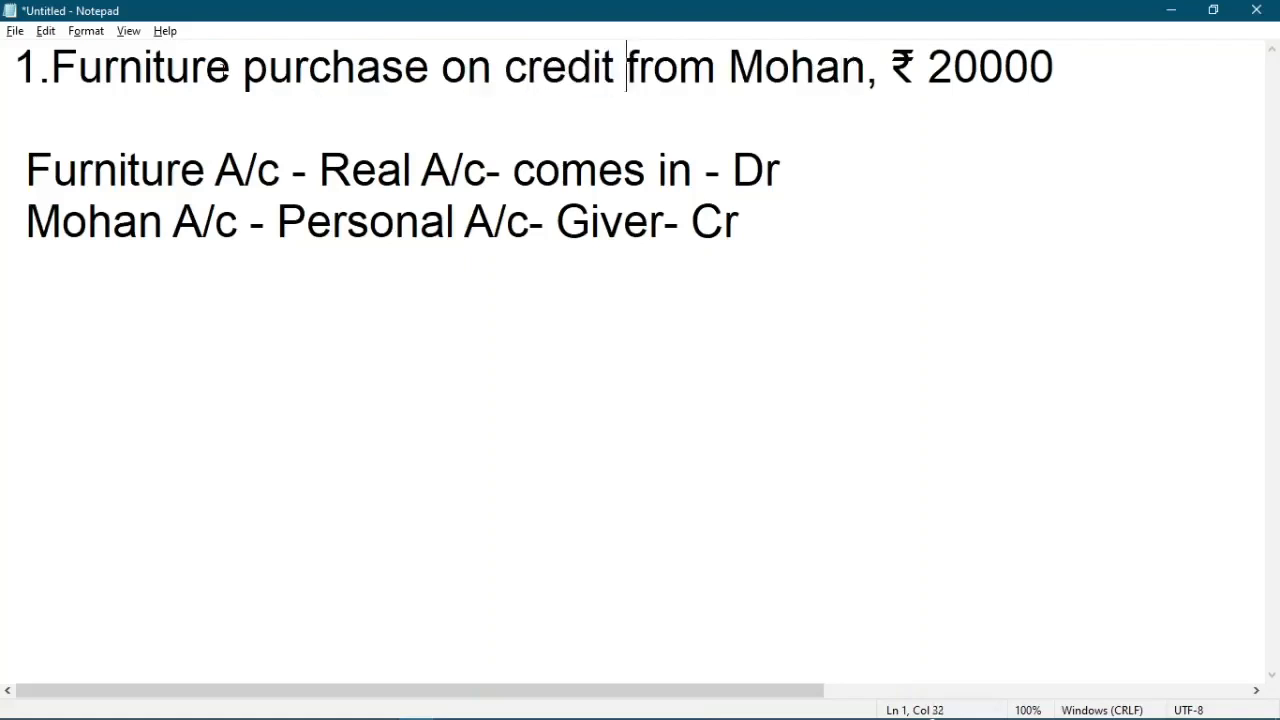
drag(232, 68, 50, 66)
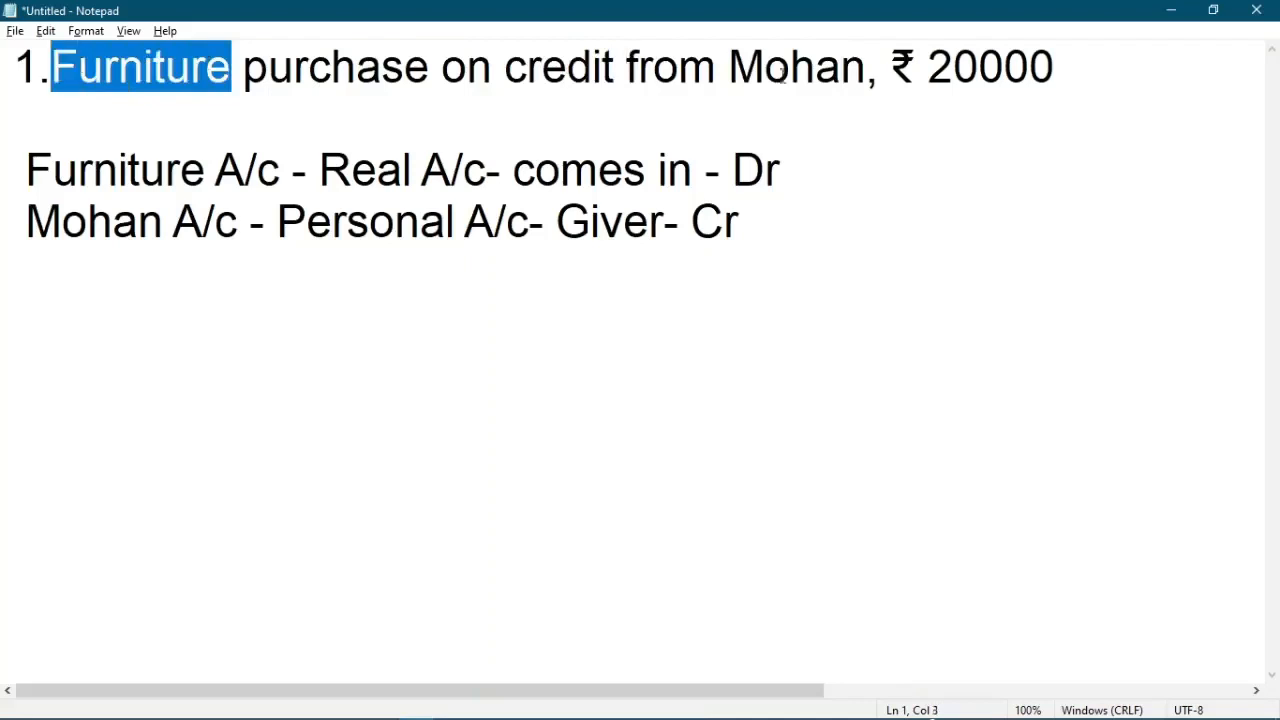
click(868, 68)
drag(868, 66, 666, 88)
click(666, 88)
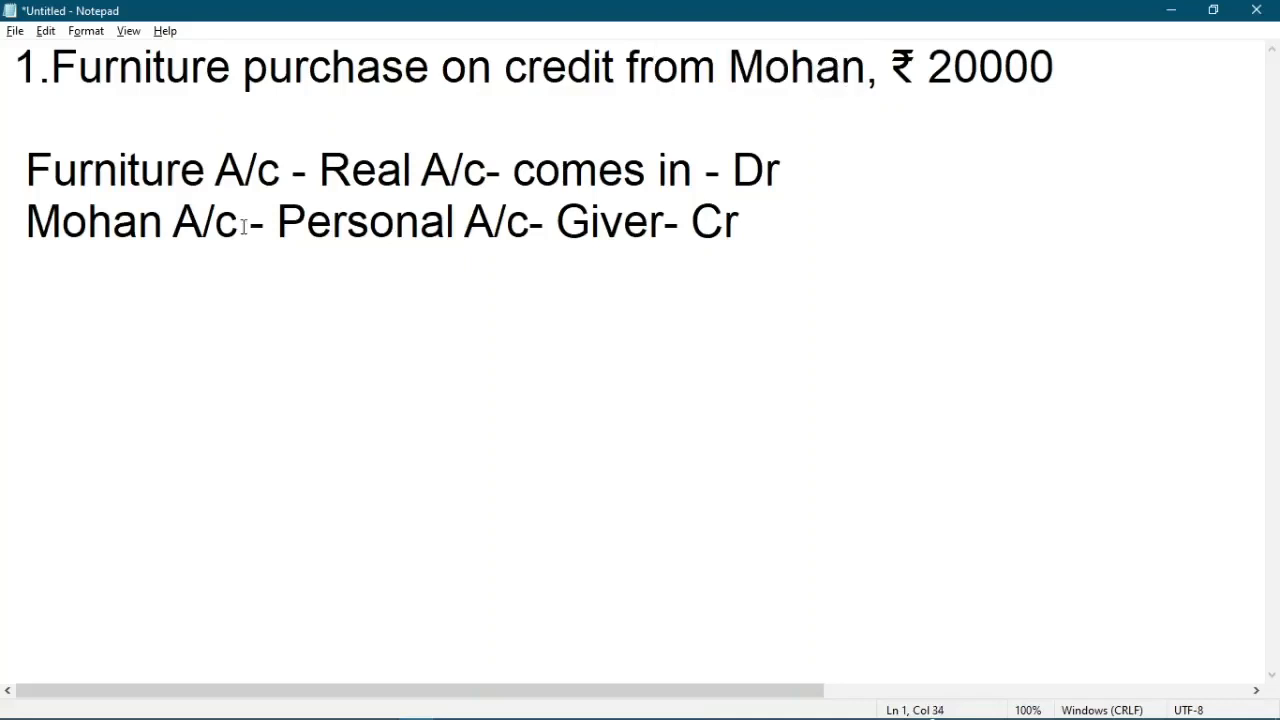
Review the account type, golden rule and Dr/Cr side of the furniture and supplier accounts in the credit purchase.
drag(243, 226, 19, 224)
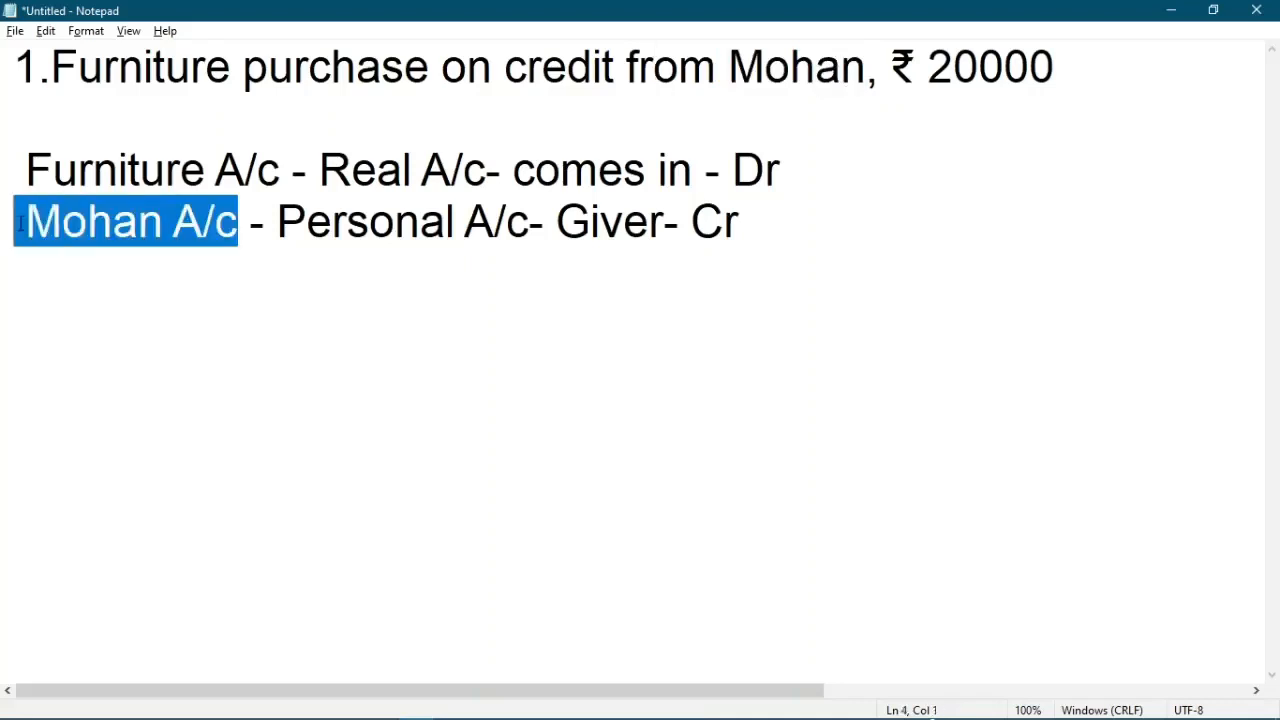
click(183, 172)
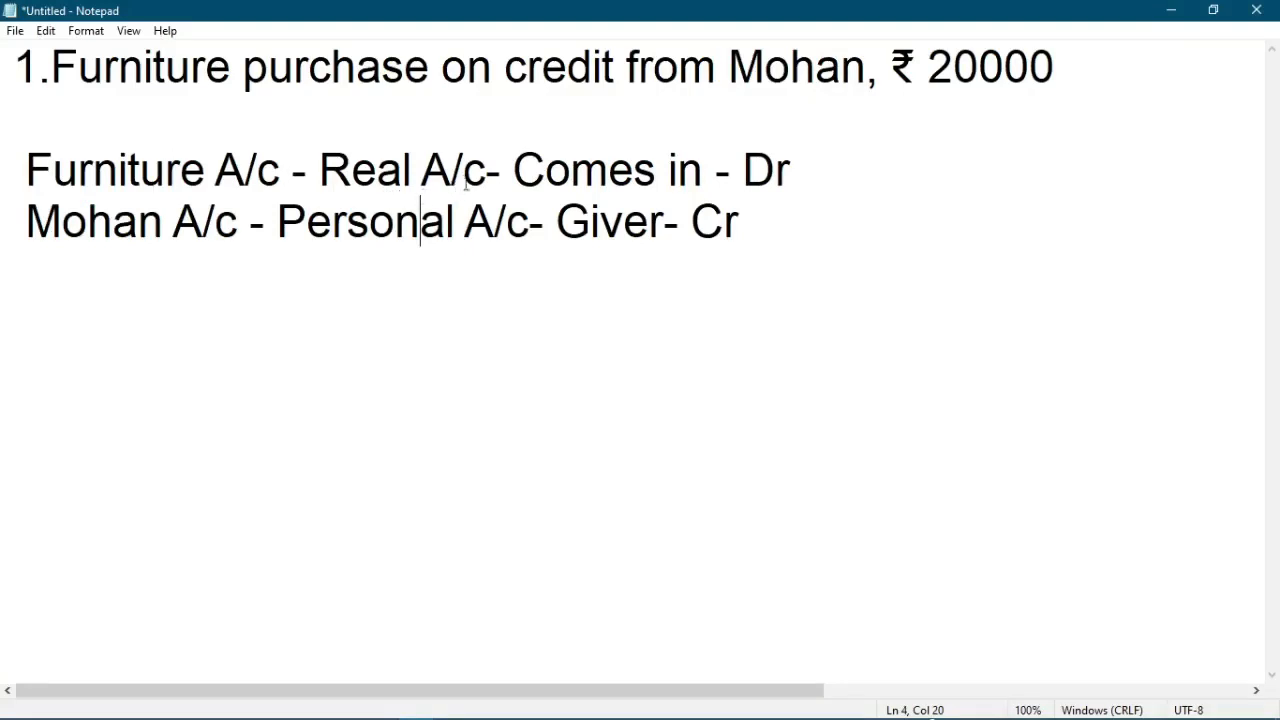
drag(486, 170, 318, 172)
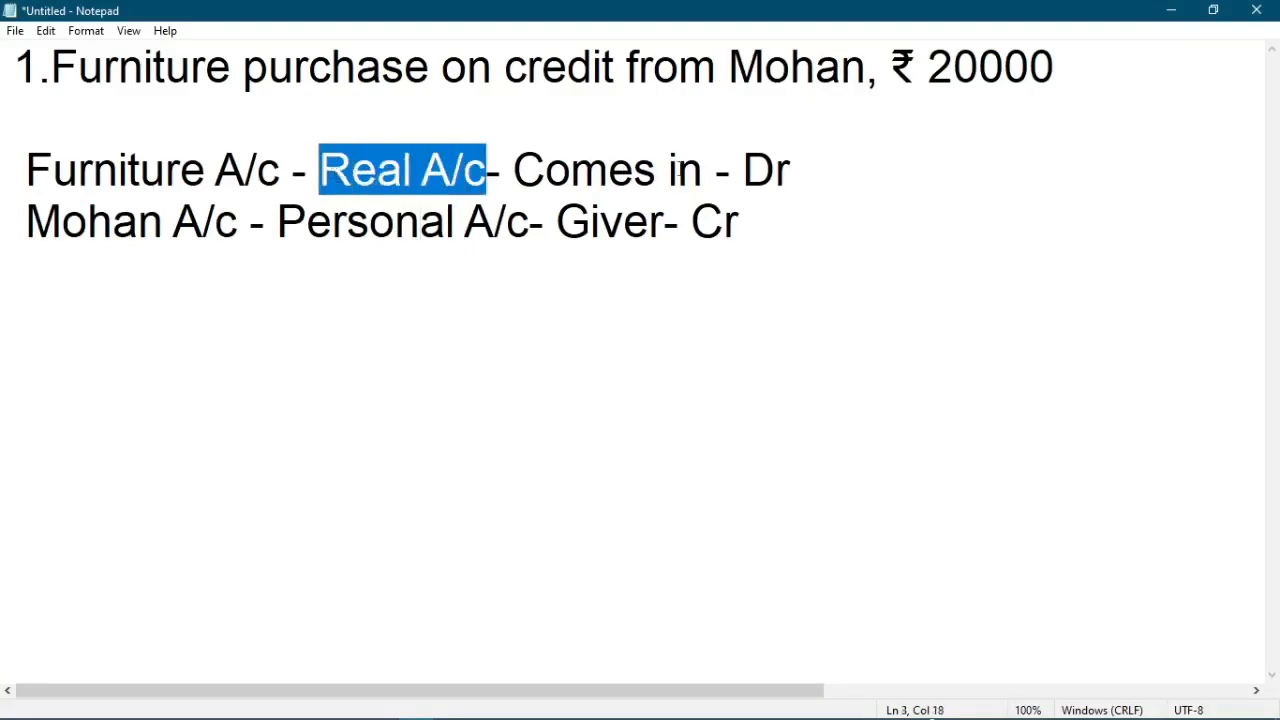
drag(704, 170, 521, 174)
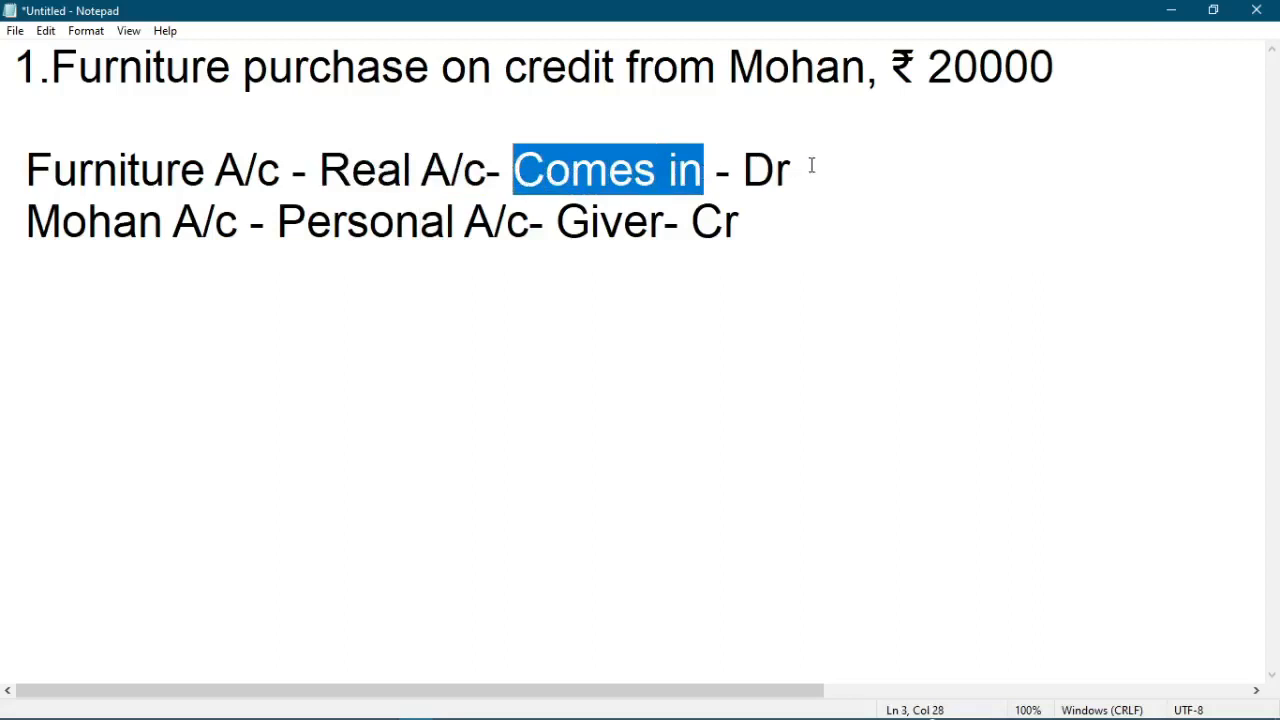
drag(790, 170, 745, 170)
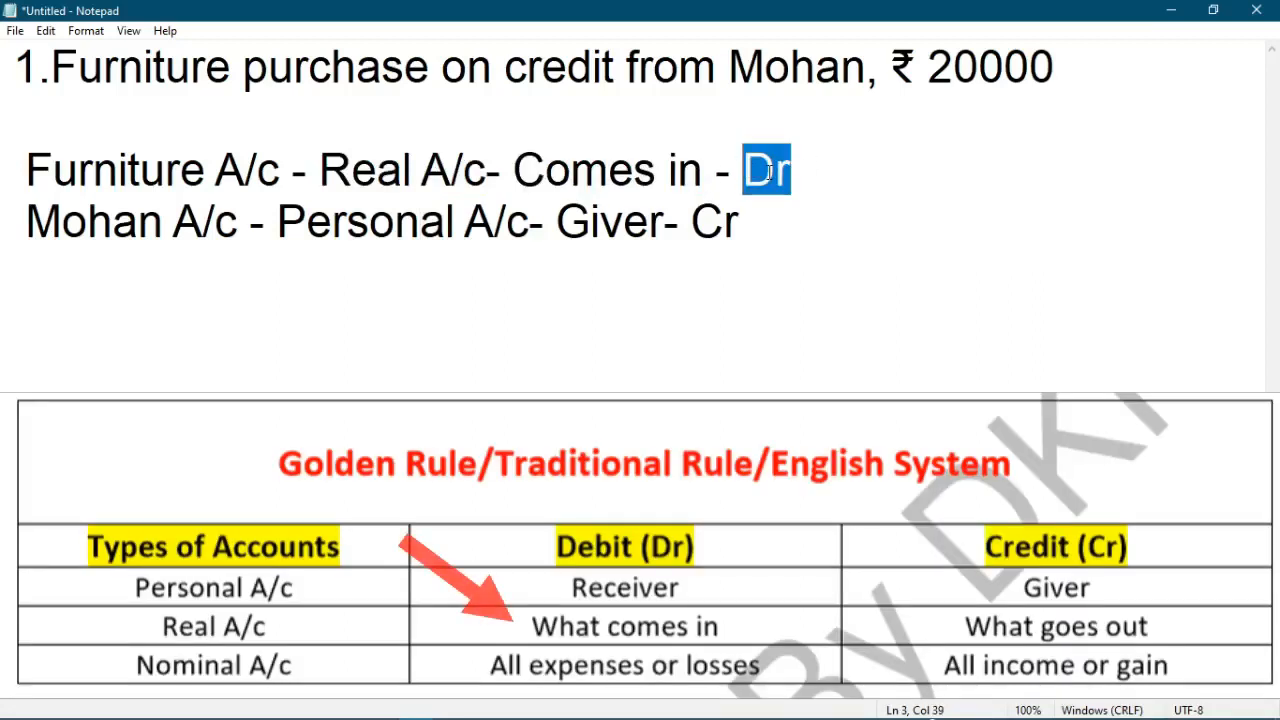
click(790, 170)
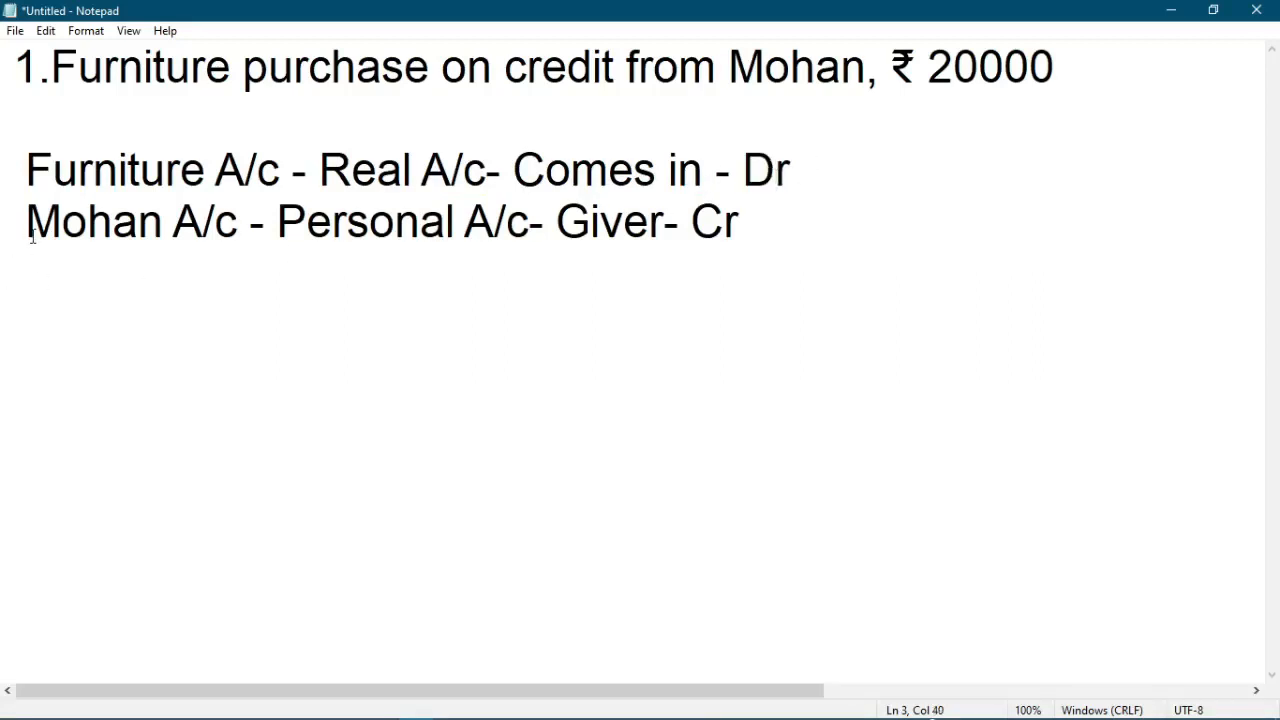
drag(27, 222, 238, 222)
drag(530, 222, 278, 222)
drag(664, 228, 556, 224)
drag(746, 229, 686, 229)
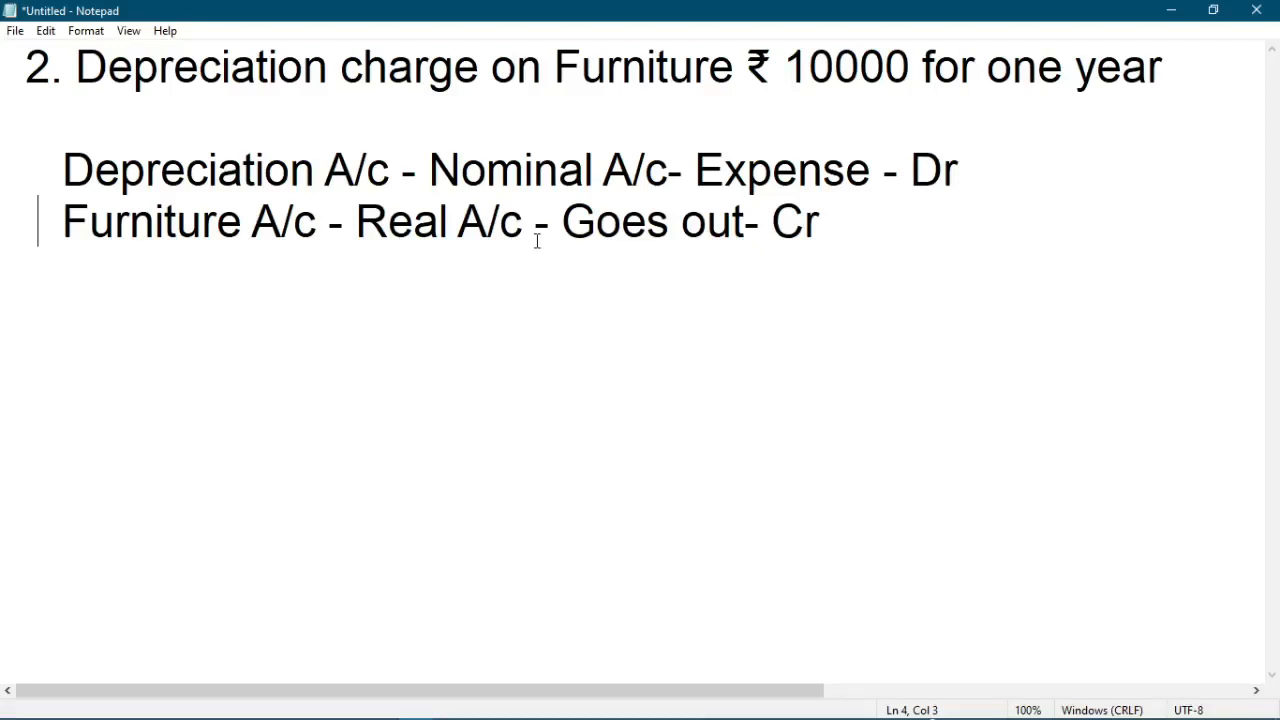
Review the account type, golden rule and Dr/Cr side of the Depreciation and Furniture accounts in the second transaction.
drag(429, 170, 695, 172)
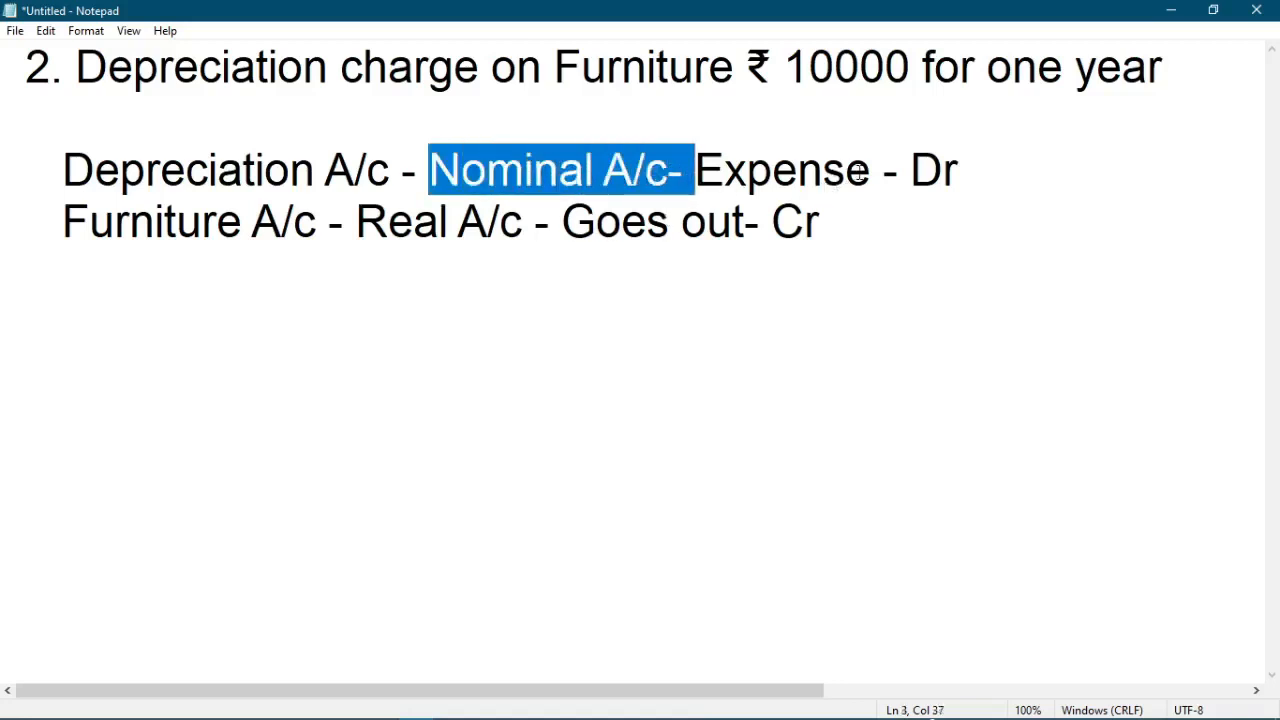
click(872, 172)
drag(872, 172, 699, 171)
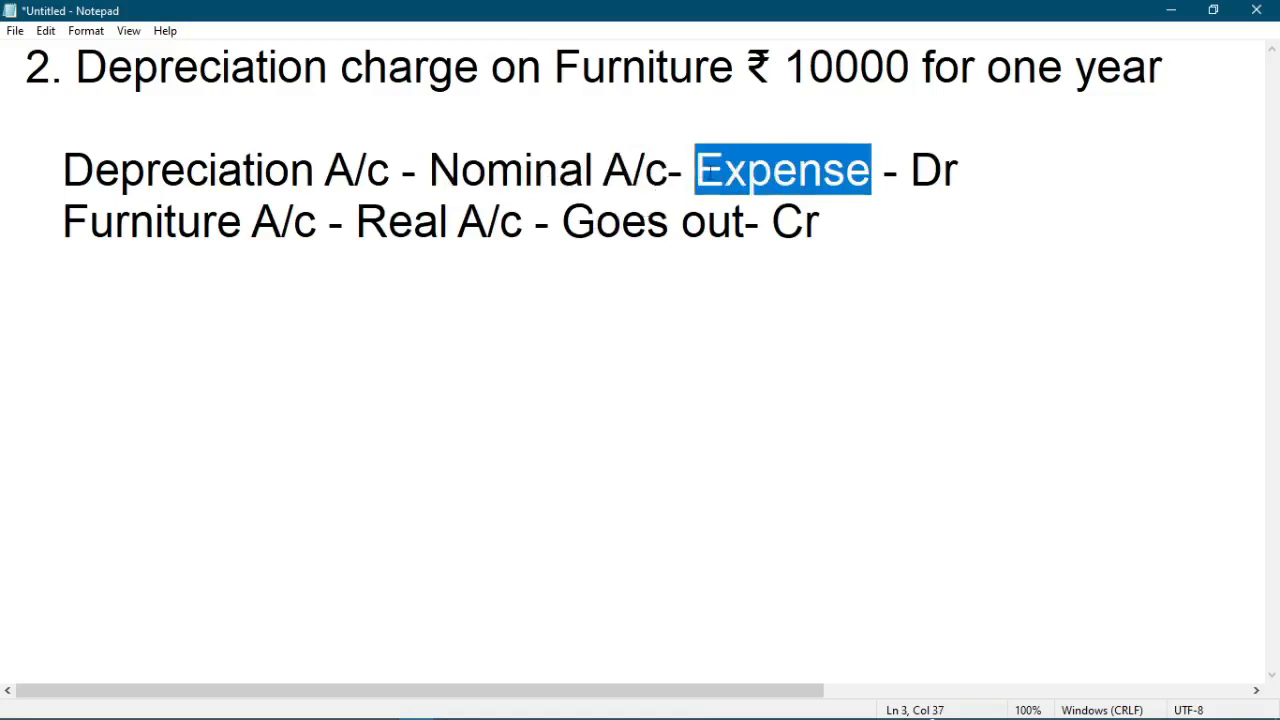
click(724, 172)
drag(960, 172, 910, 172)
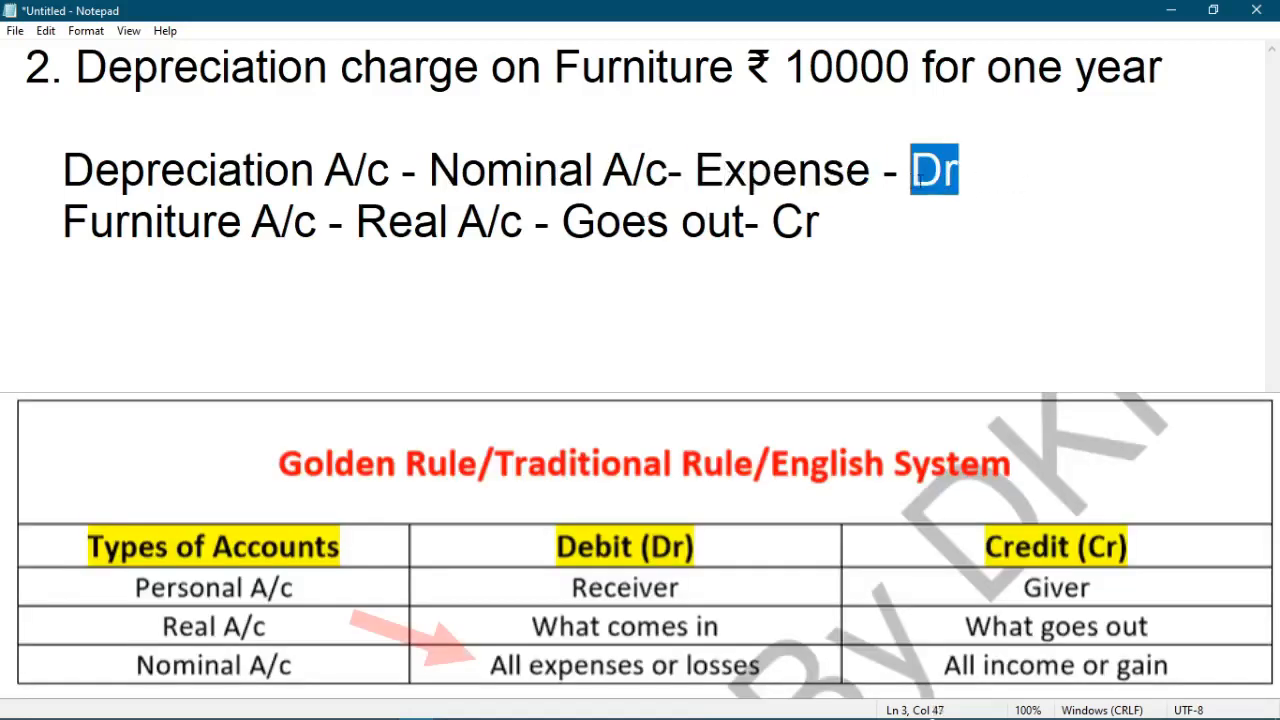
click(797, 172)
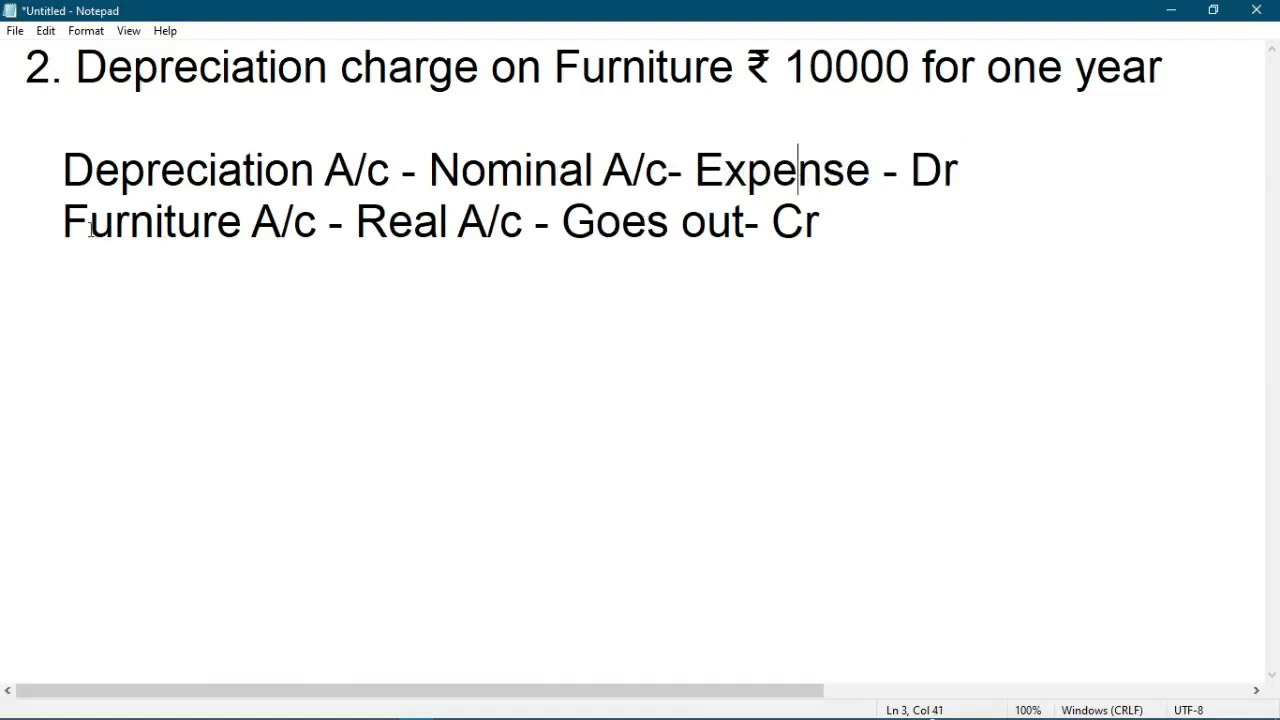
drag(63, 220, 286, 222)
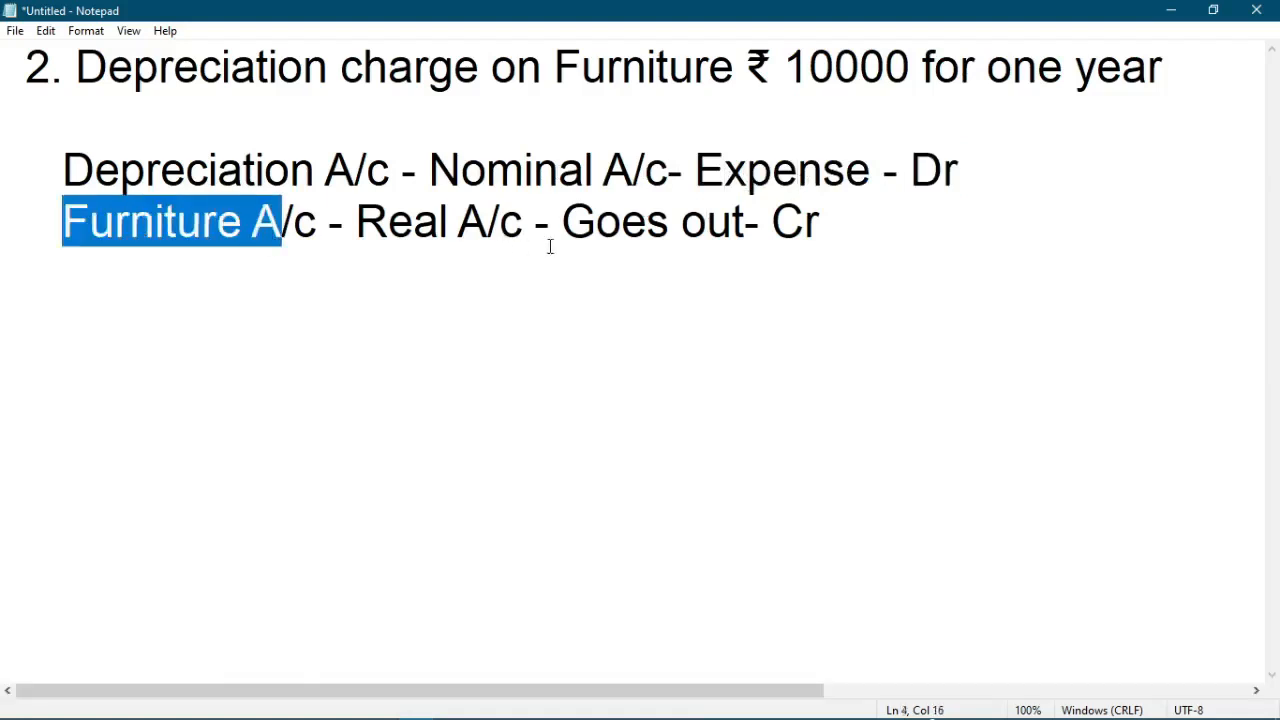
drag(540, 222, 316, 222)
click(705, 222)
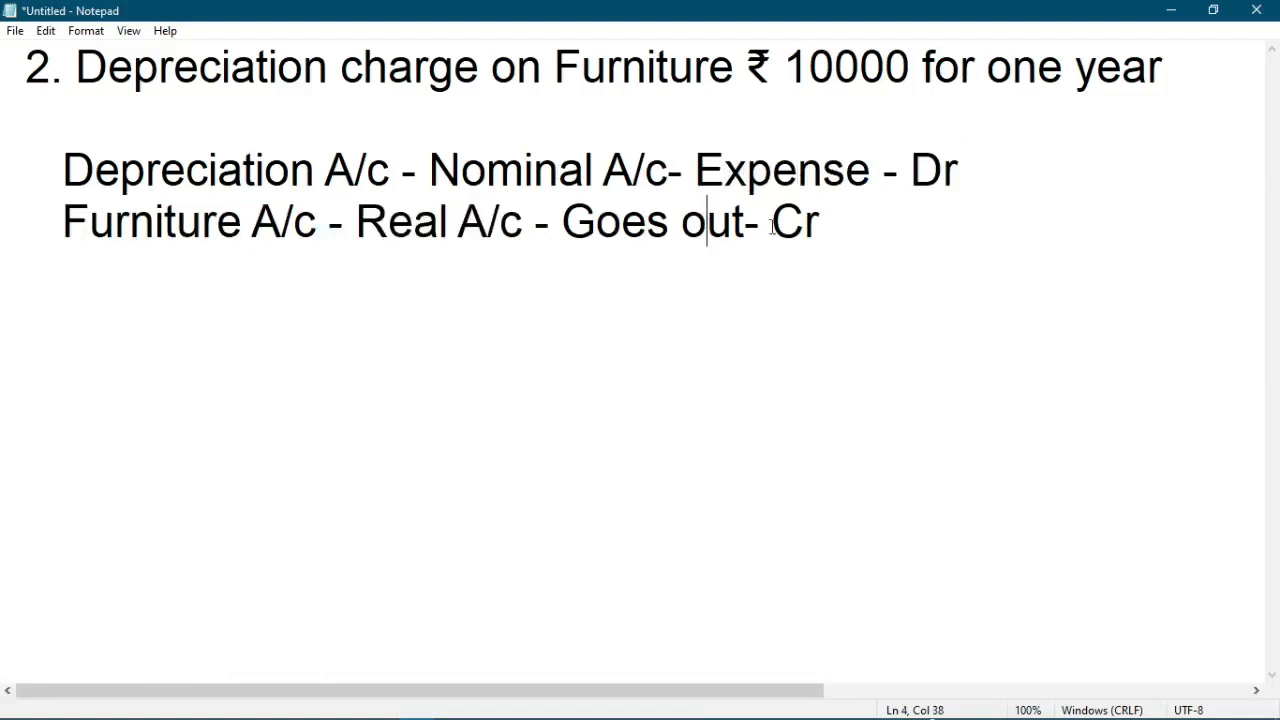
drag(747, 222, 566, 222)
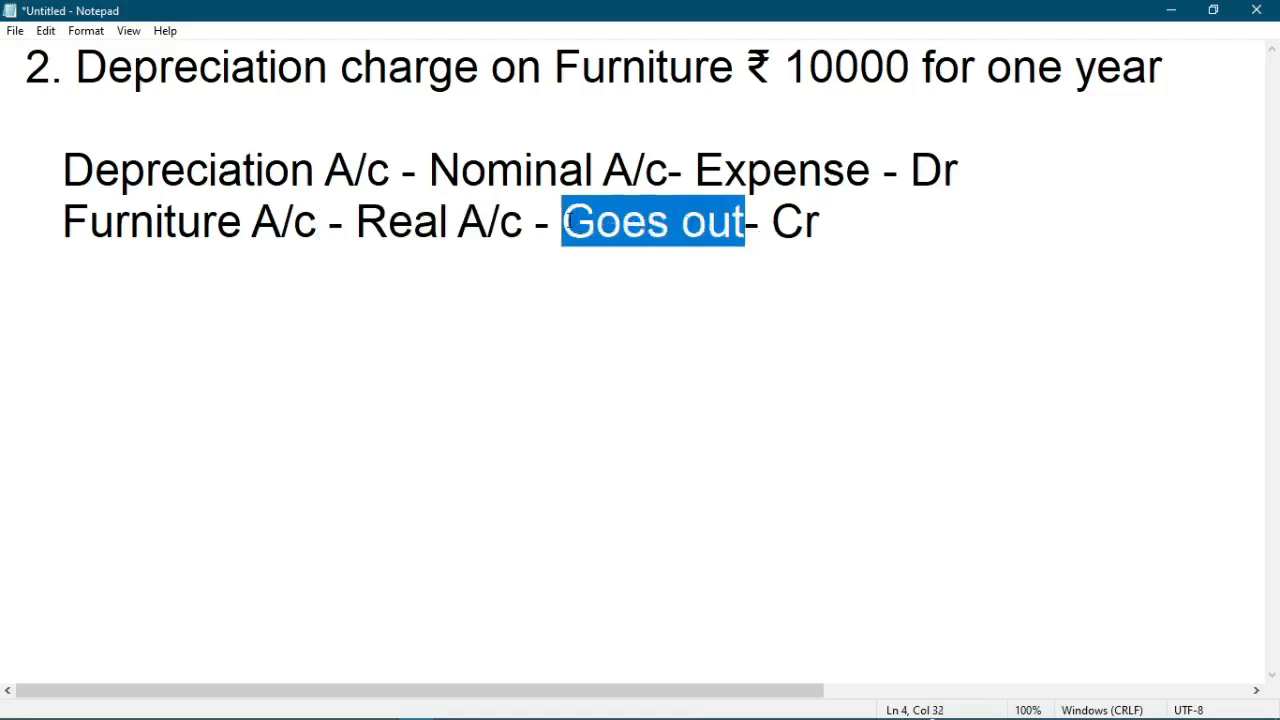
click(566, 222)
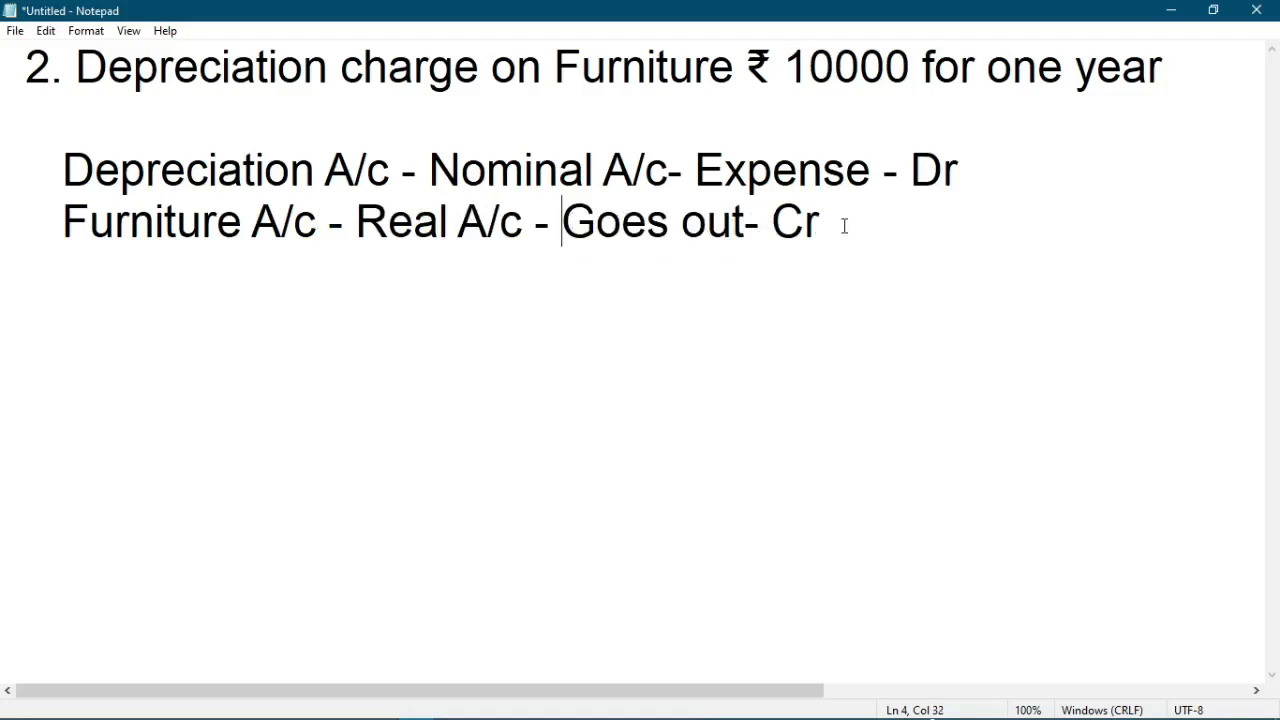
drag(845, 226, 763, 232)
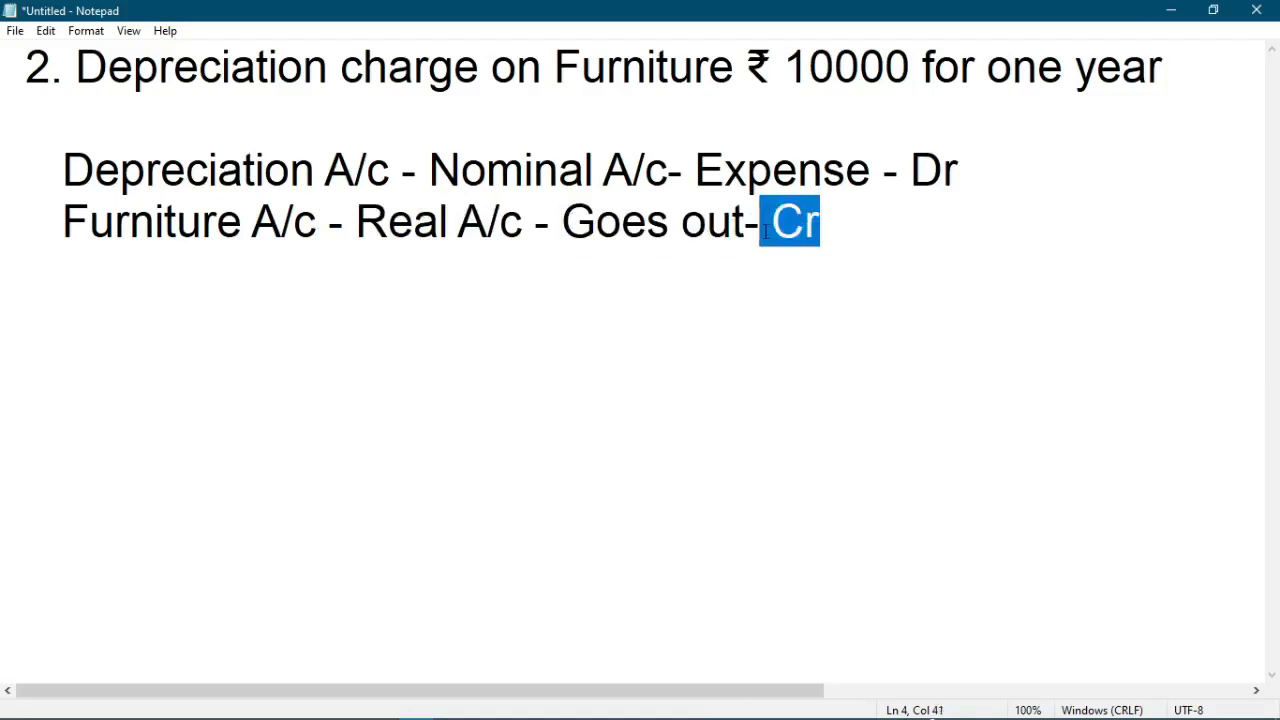
Switch to PDF 1.pdf and read the steps for passing a journal voucher entry in Tally Prime.
key(alt+Tab)
key(alt+Tab)
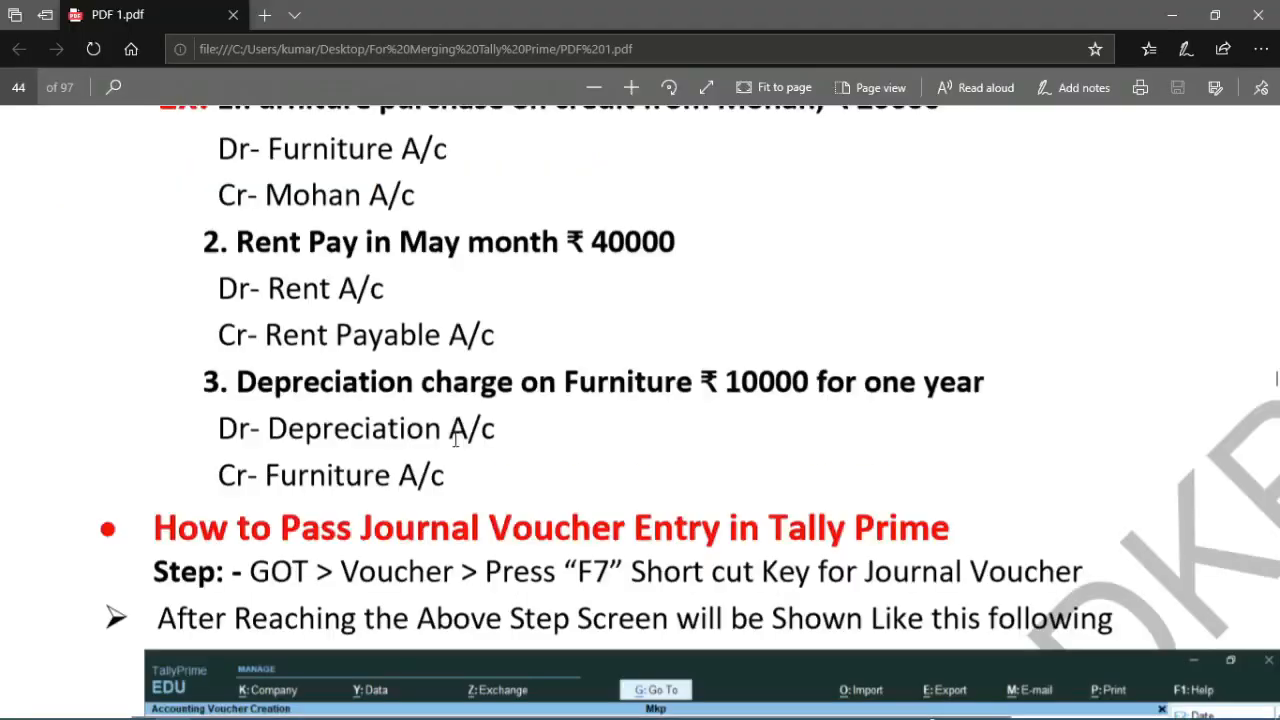
scroll(287, 448, down, 1)
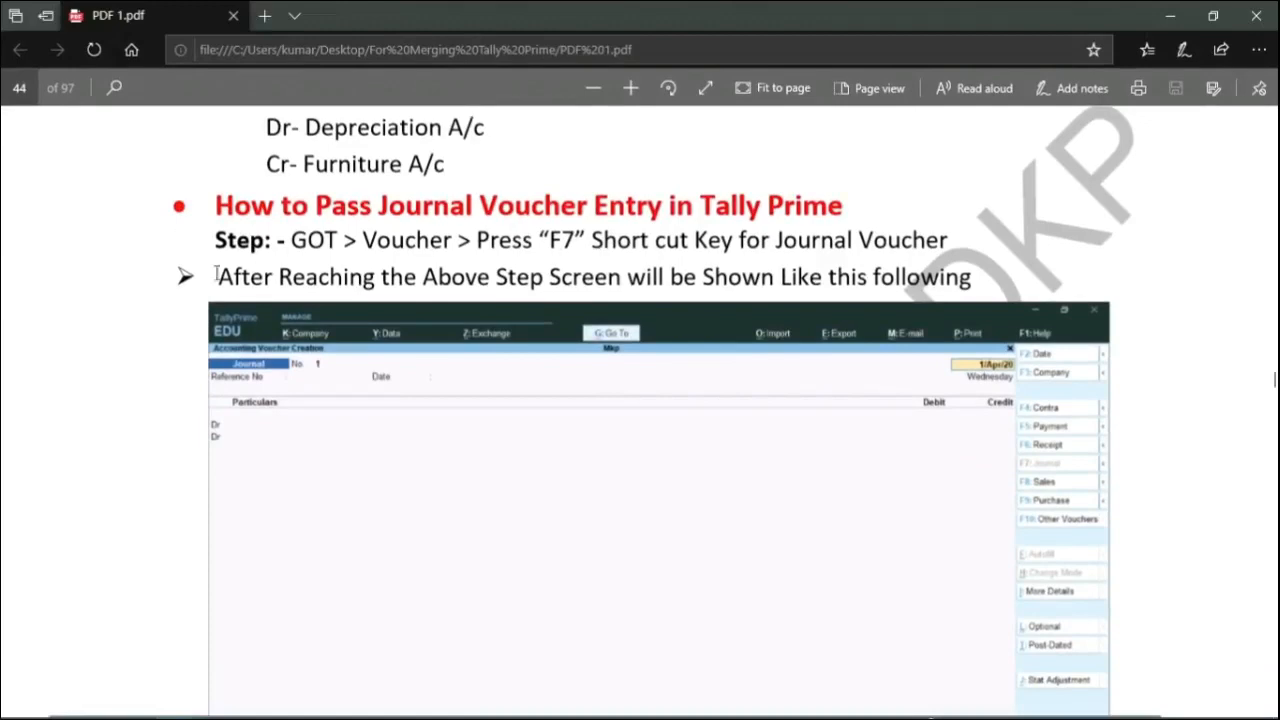
drag(207, 241, 458, 240)
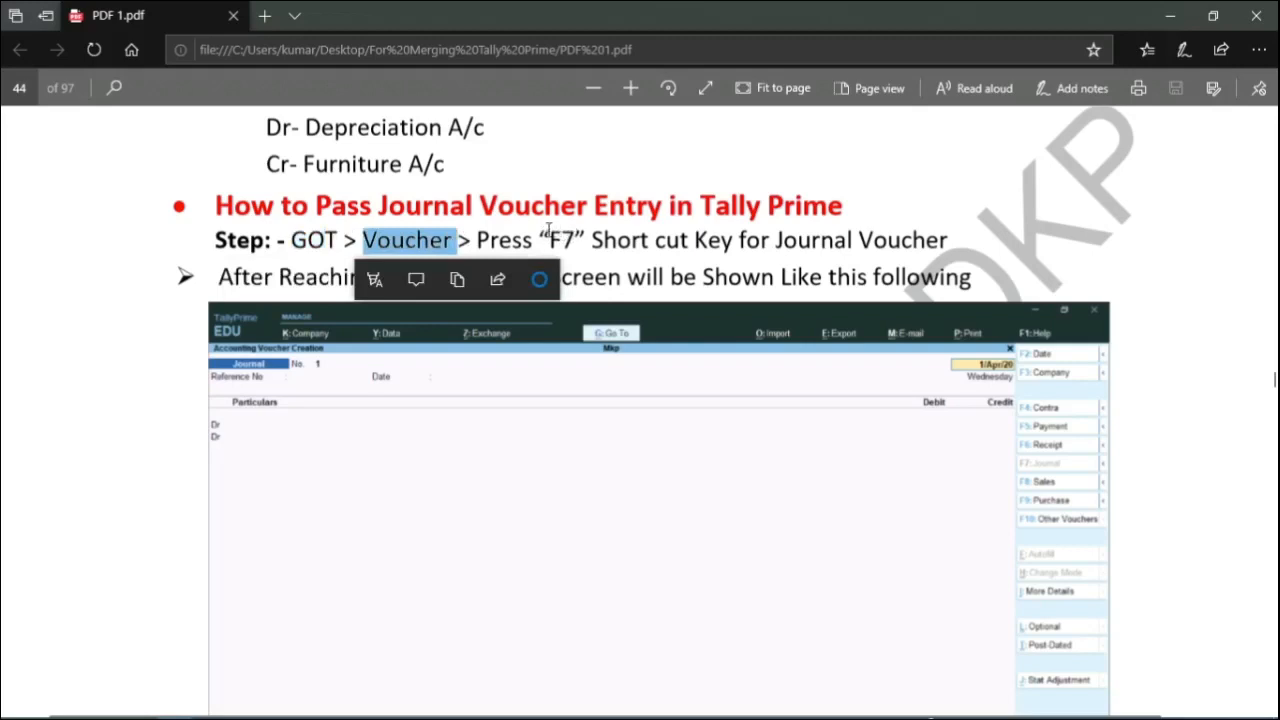
drag(549, 240, 590, 240)
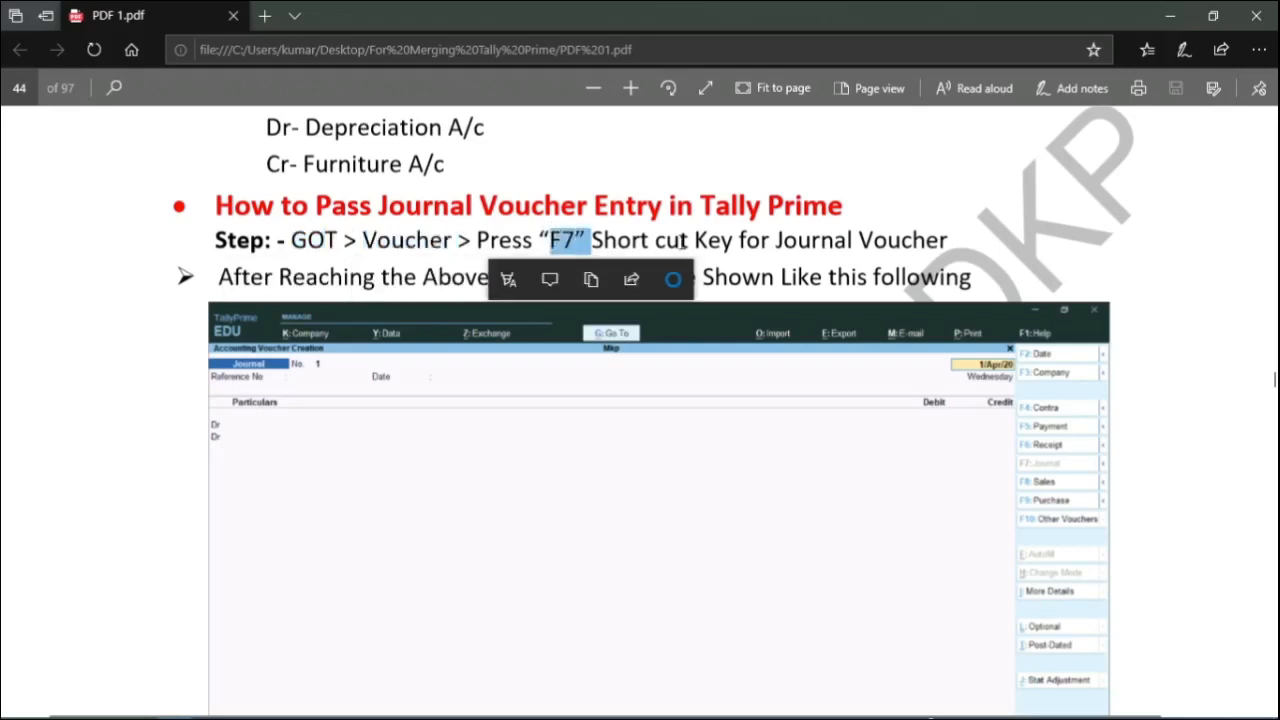
scroll(590, 460, down, 1)
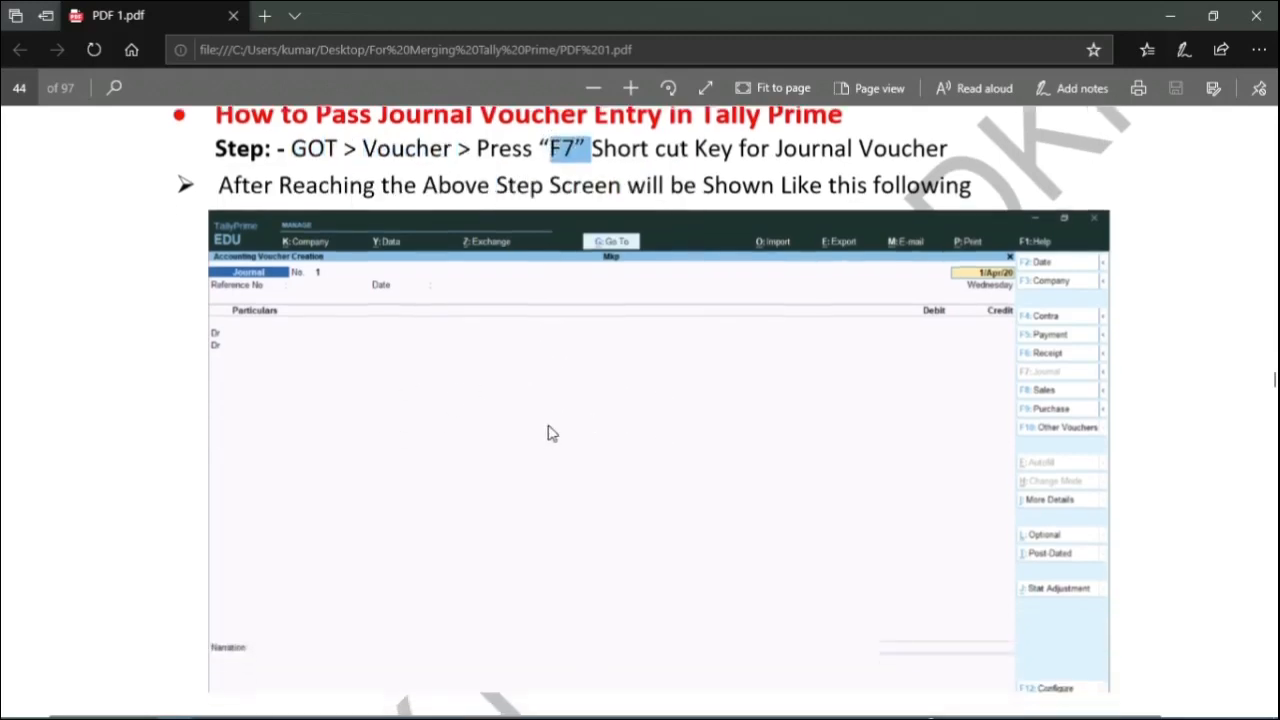
Switch to TallyPrime and open a new Journal voucher for the company Tally Prime by DKP.
key(alt+Tab)
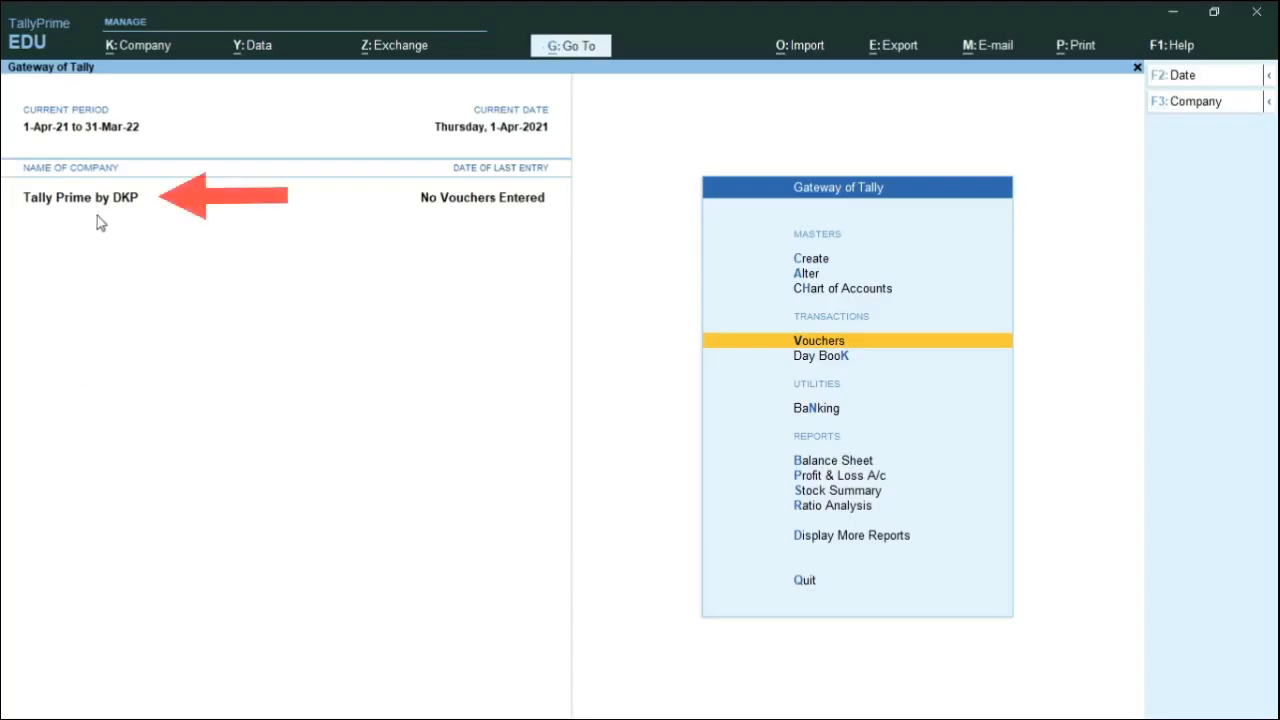
click(823, 345)
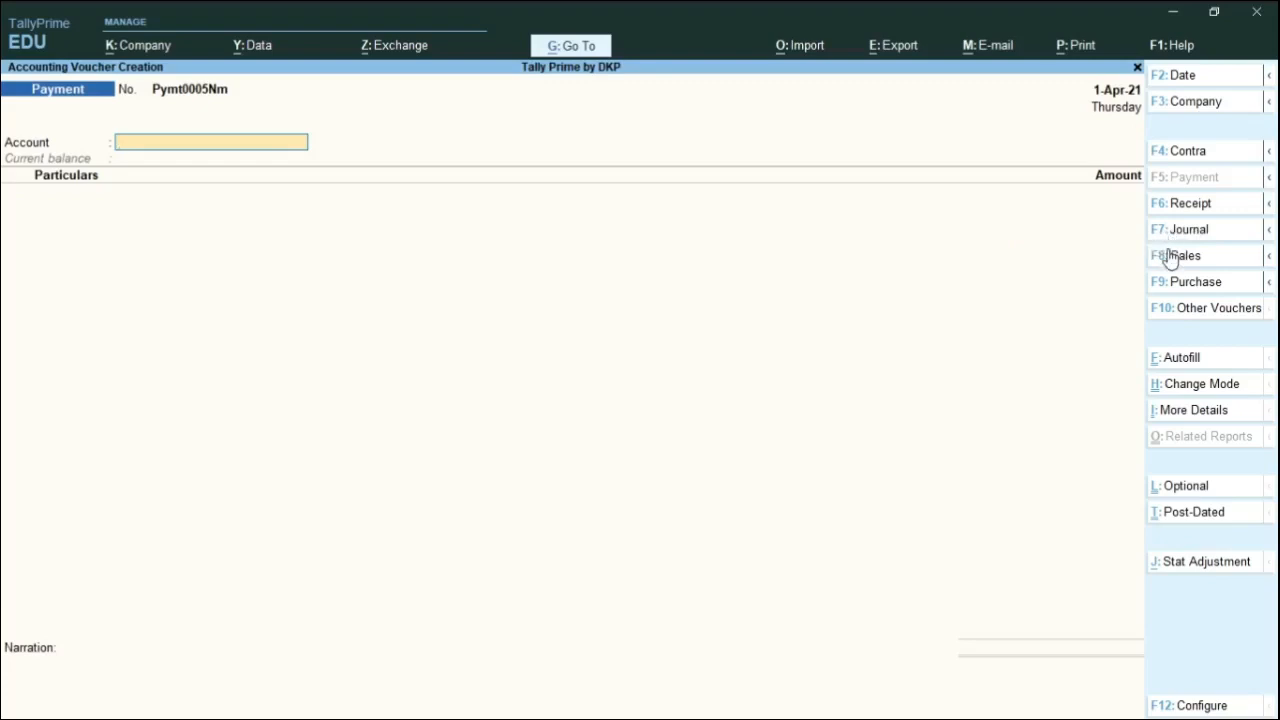
key(F7)
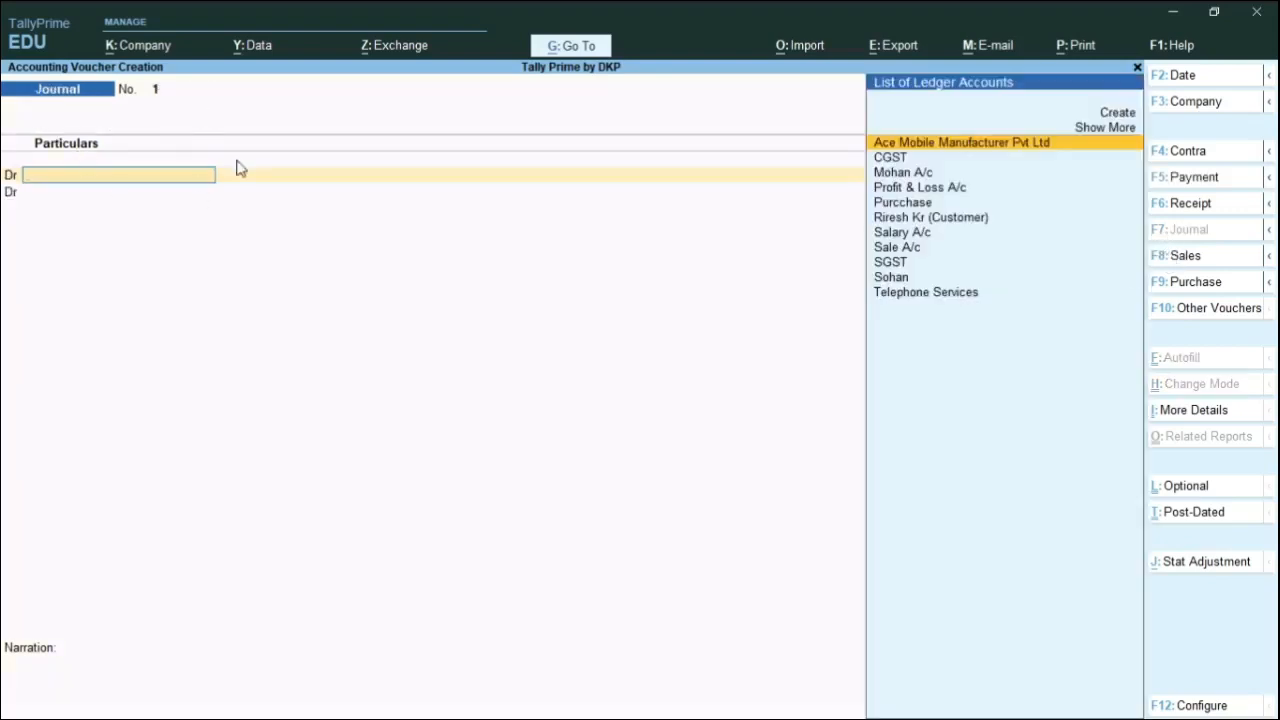
key(alt+z)
key(Escape)
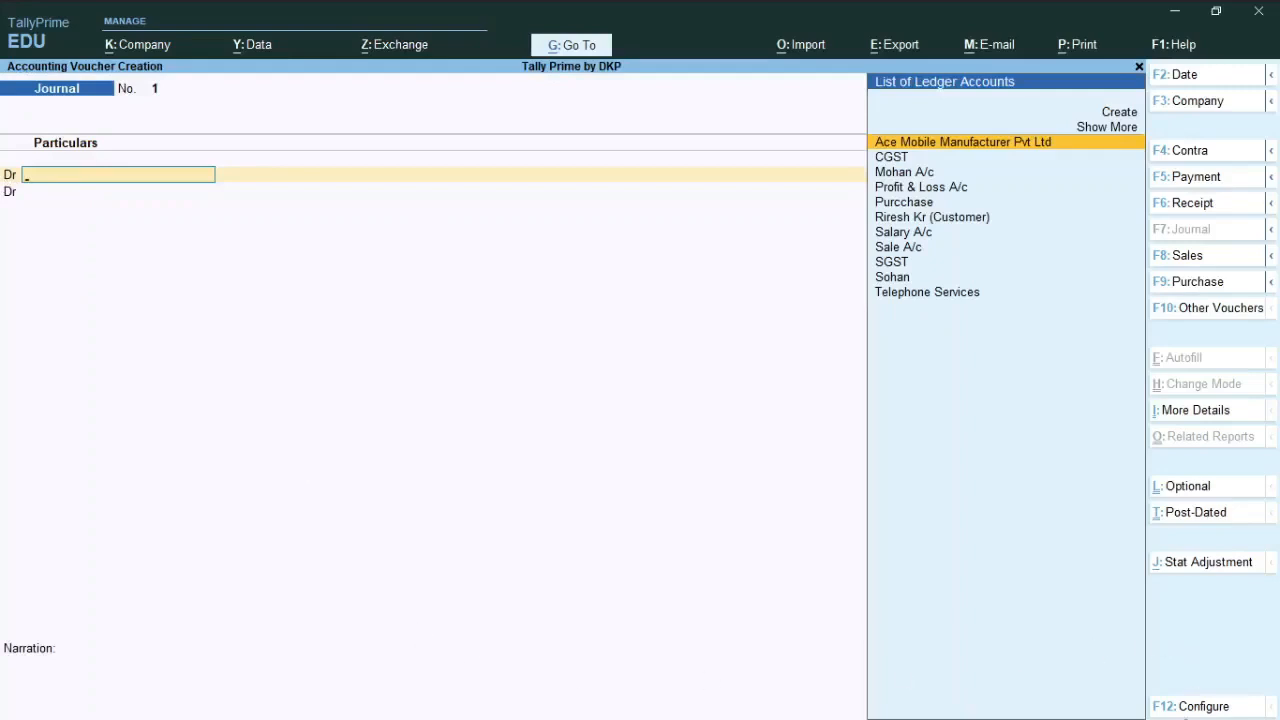
Set "Use Cr/Dr instead of To/By during voucher entry" to No in the voucher configuration and save it.
key(Down)
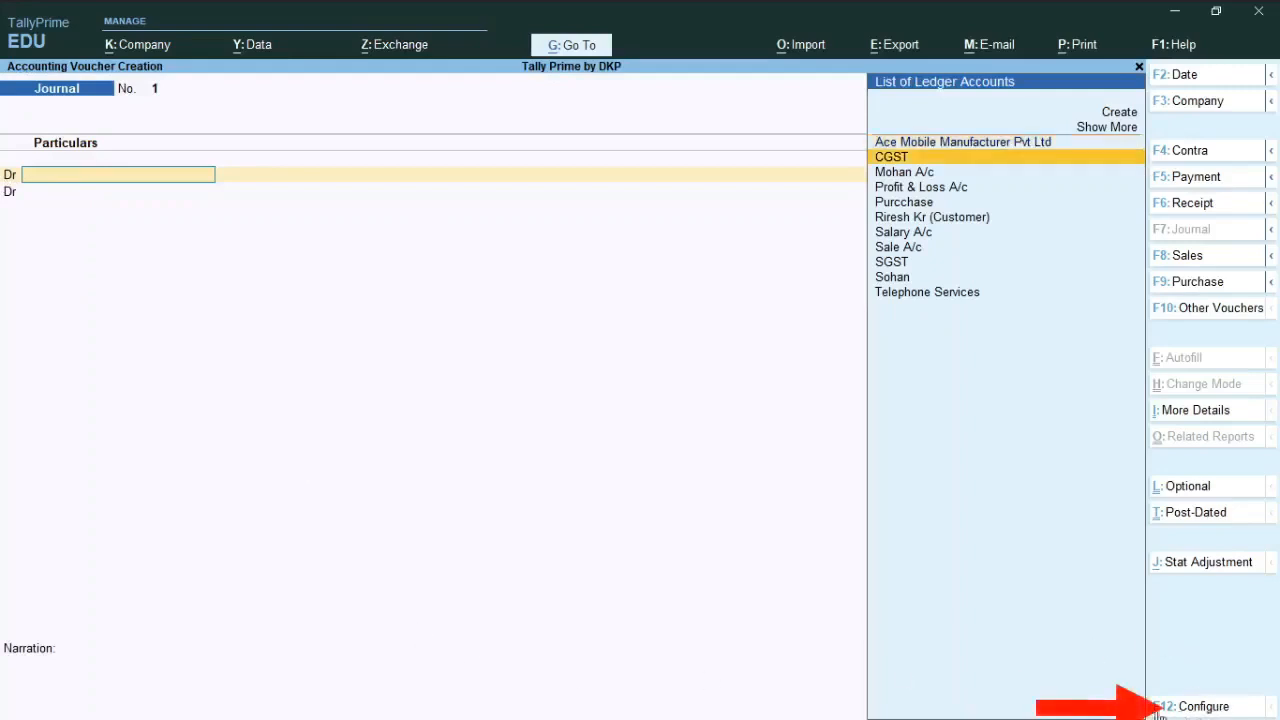
click(1160, 710)
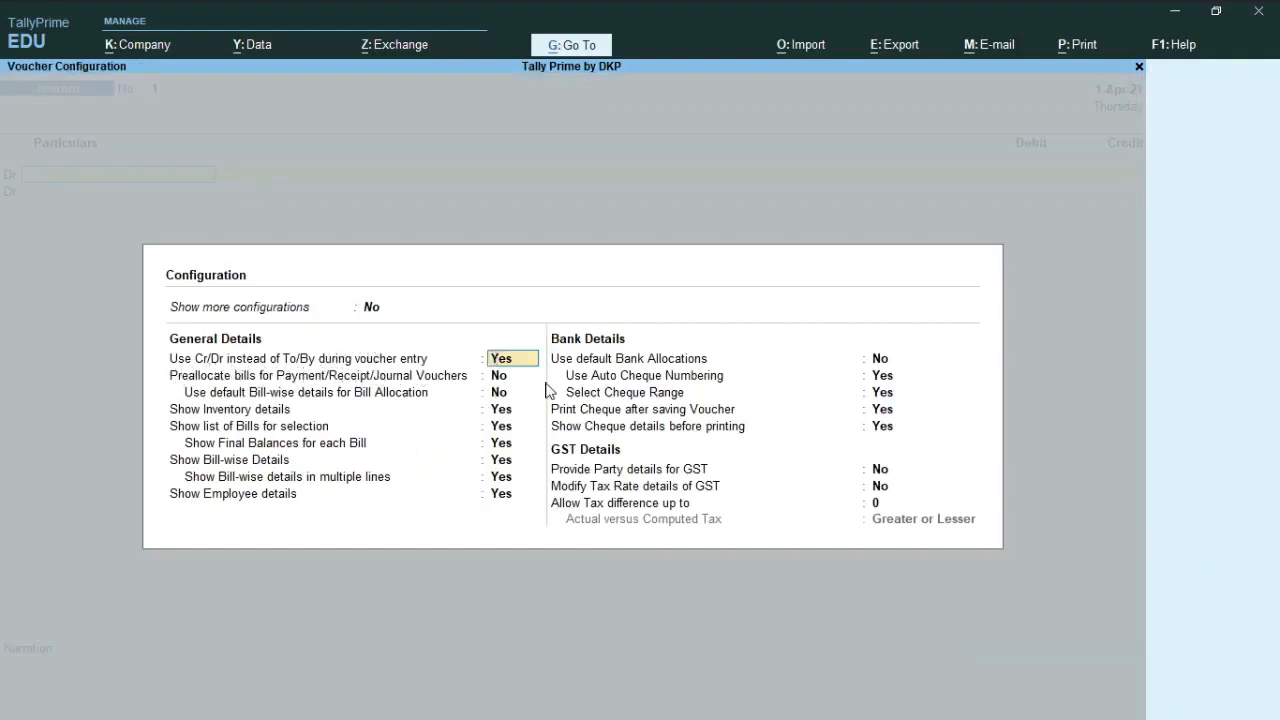
text(n)
key(Return)
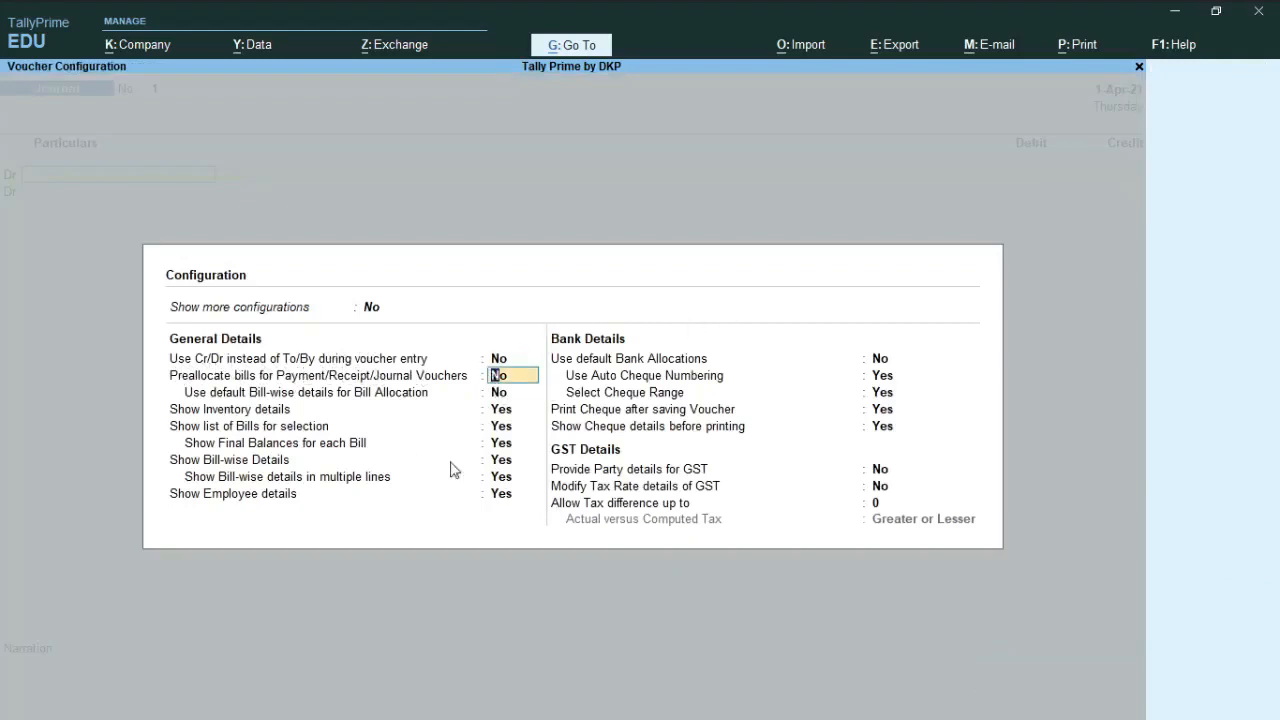
key(ctrl+a)
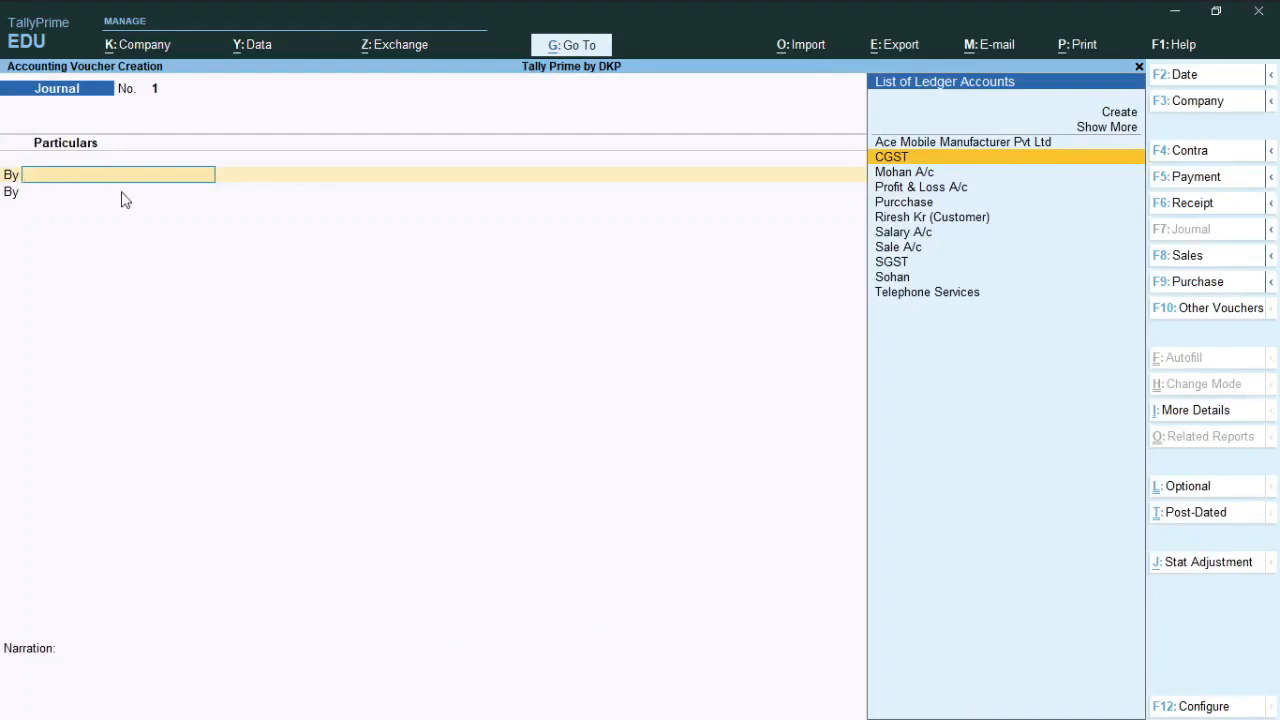
Set "Use Cr/Dr instead of To/By during voucher entry" to Yes in the voucher configuration and save it.
click(1218, 710)
key(y)
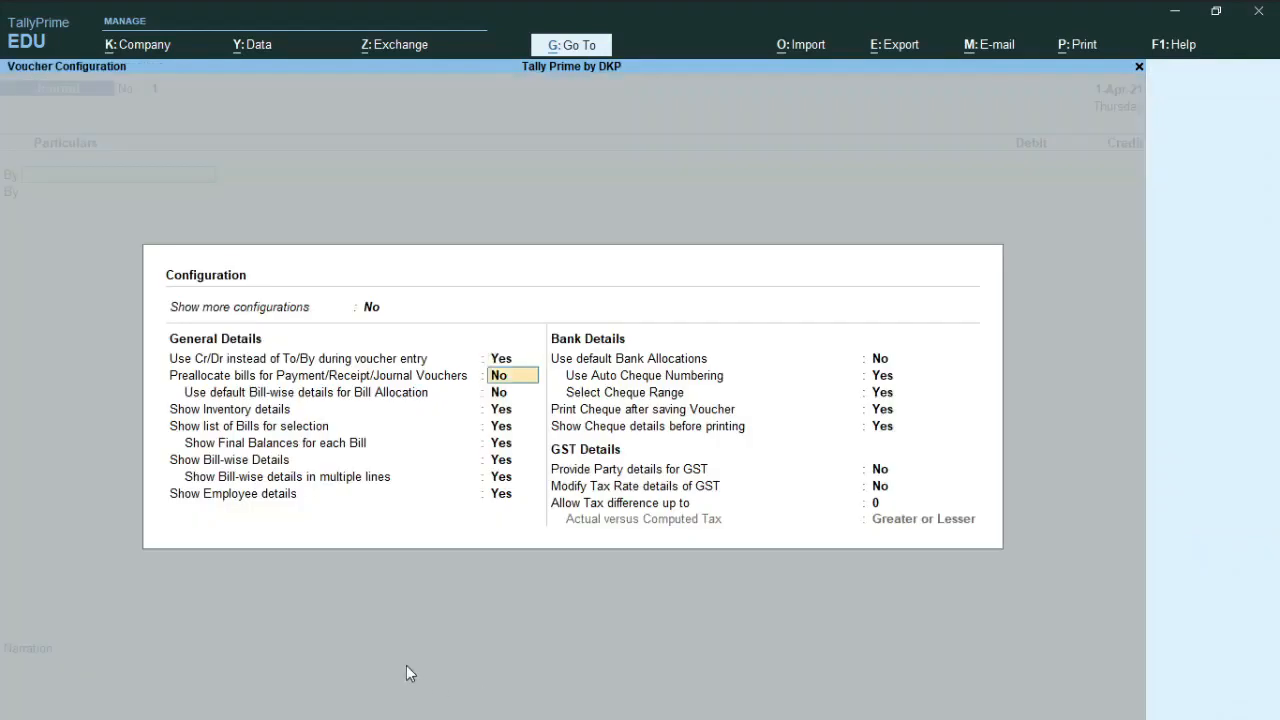
key(ctrl+a)
key(alt+z)
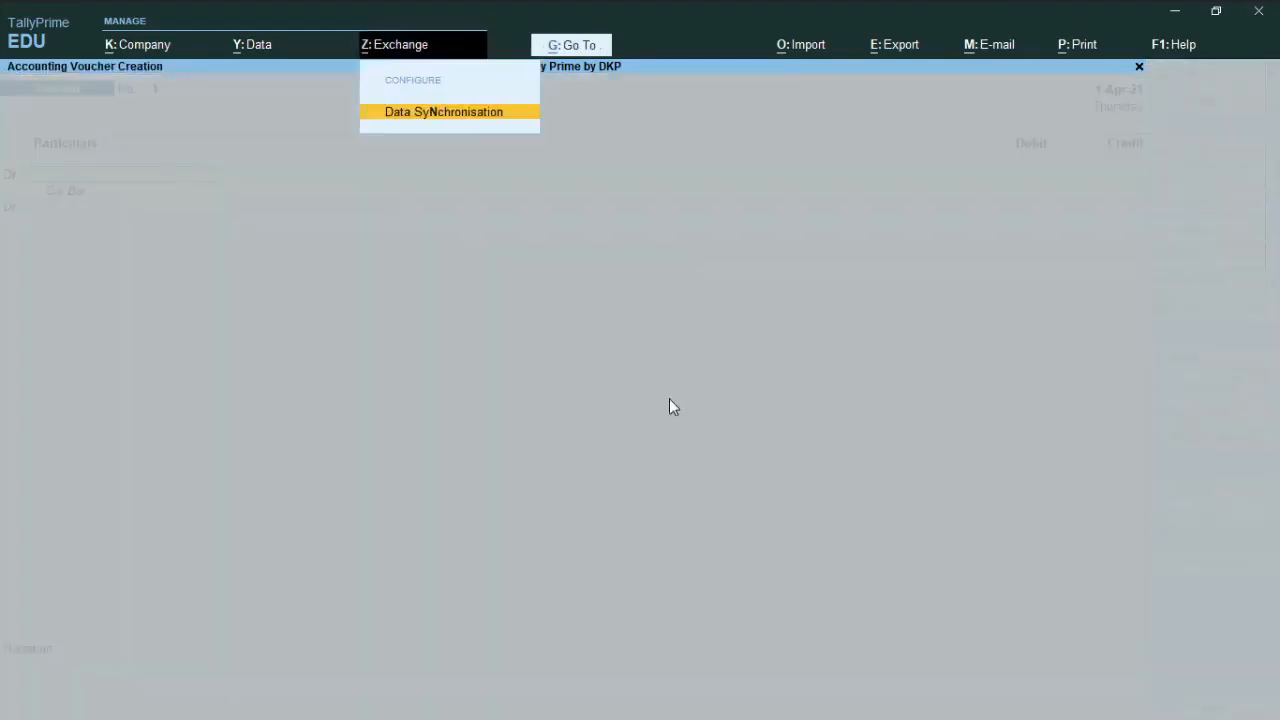
key(Escape)
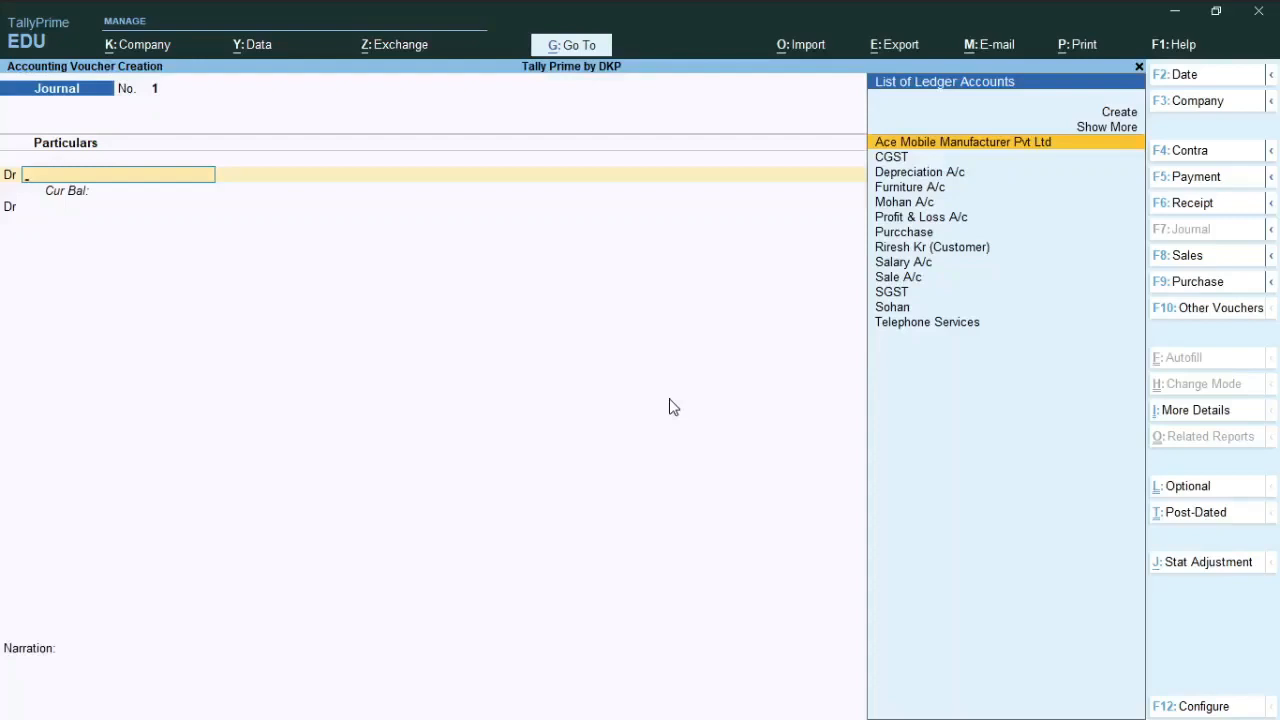
Set the journal voucher date to 1-4-2021.
key(F2)
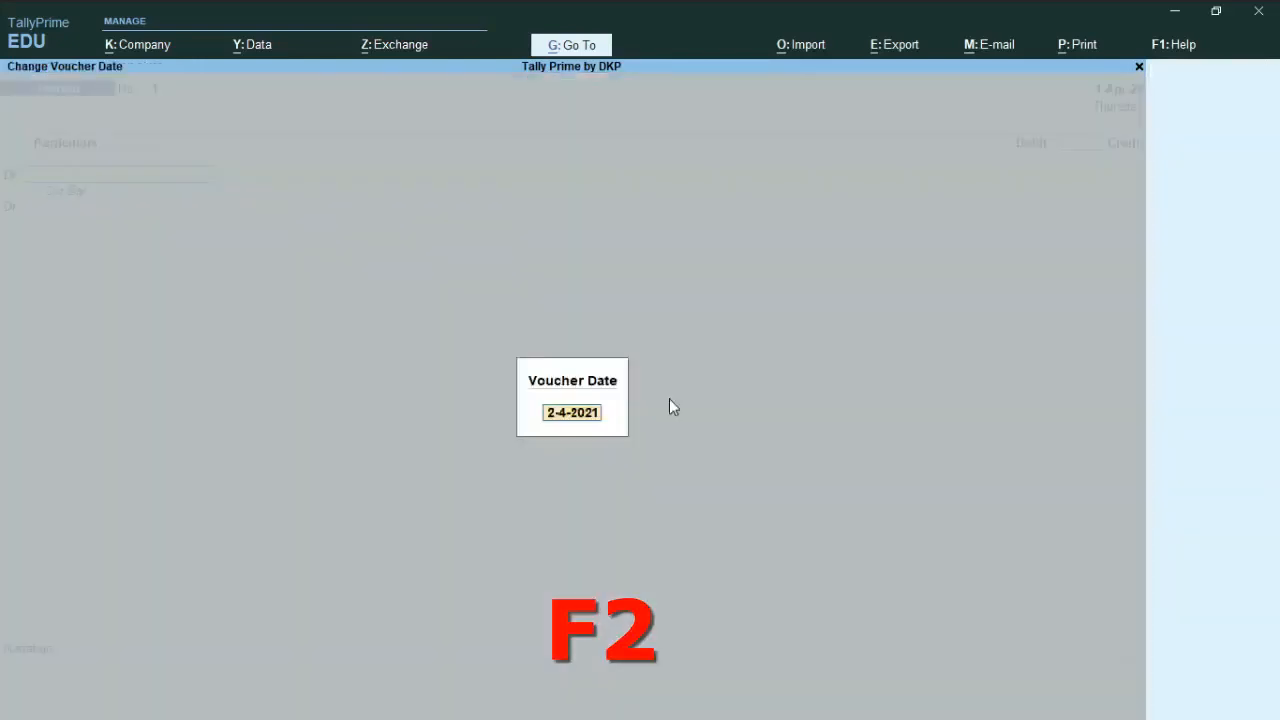
text(1 4 2021)
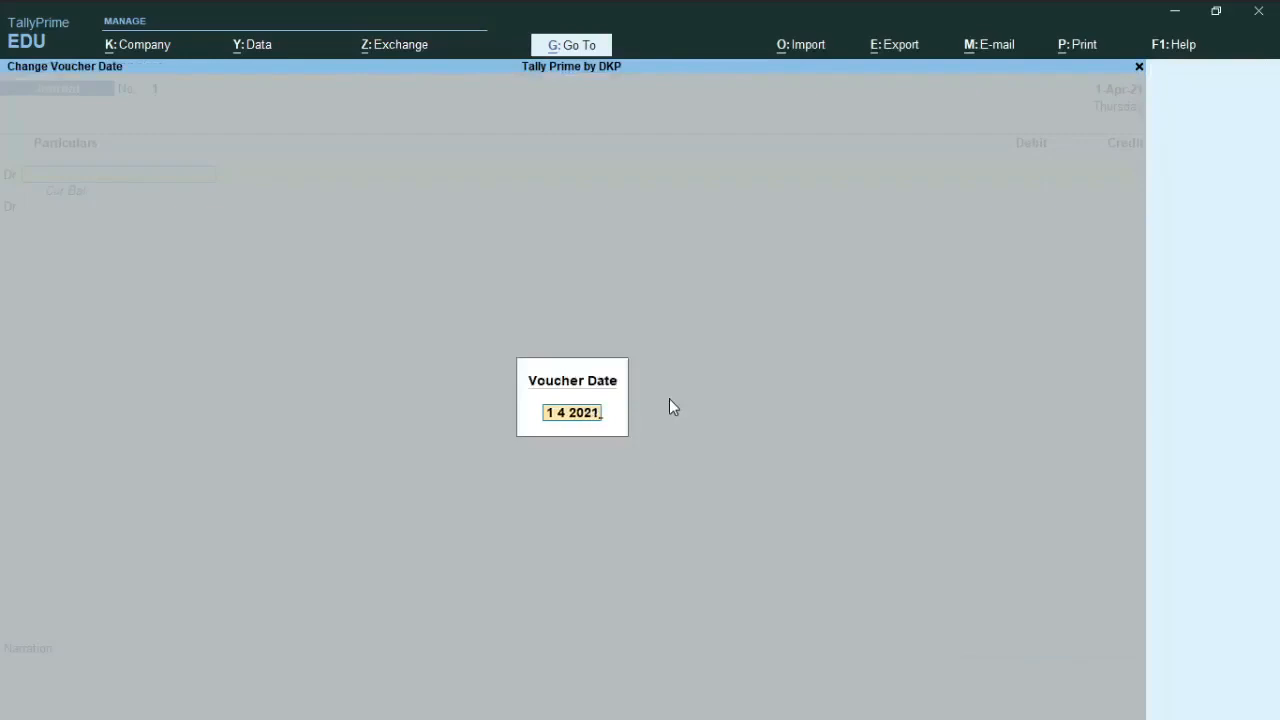
key(Return)
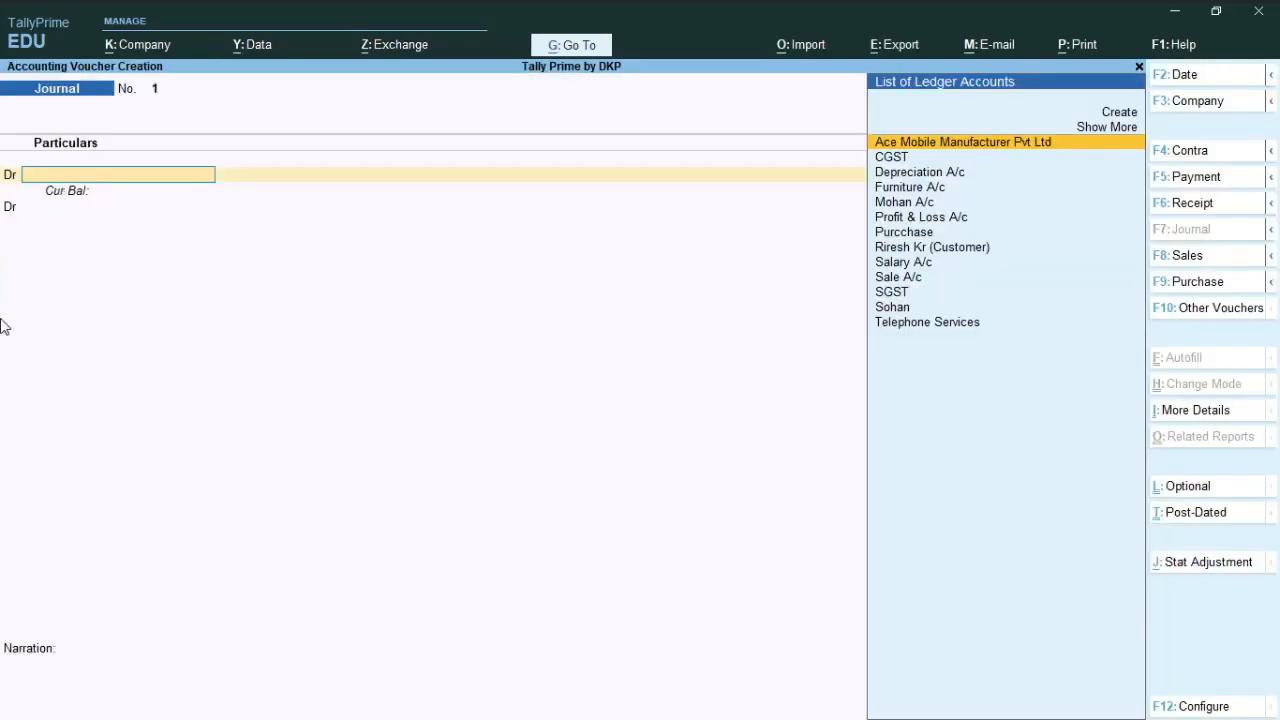
Consult the furniture purchase example in PDF 1.pdf and debit Furniture A/c with 20,000 in the TallyPrime journal voucher.
key(alt+Tab)
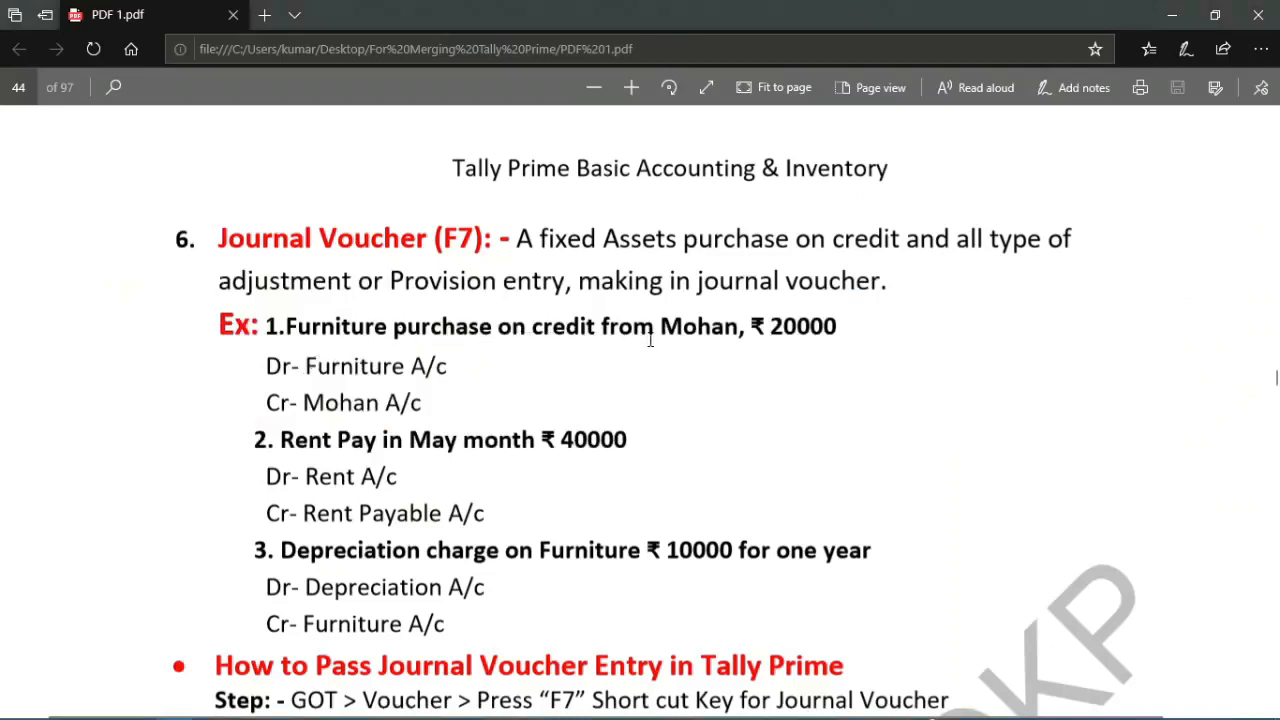
scroll(532, 363, down, 2)
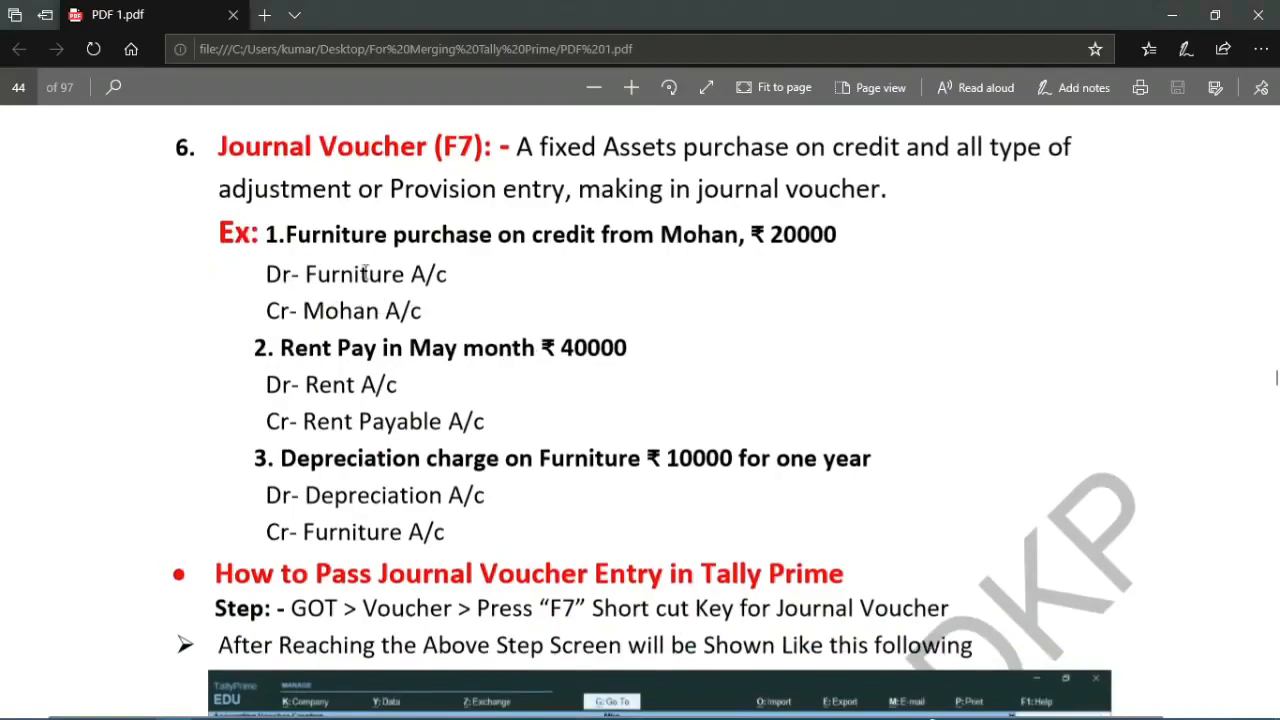
key(alt+Tab)
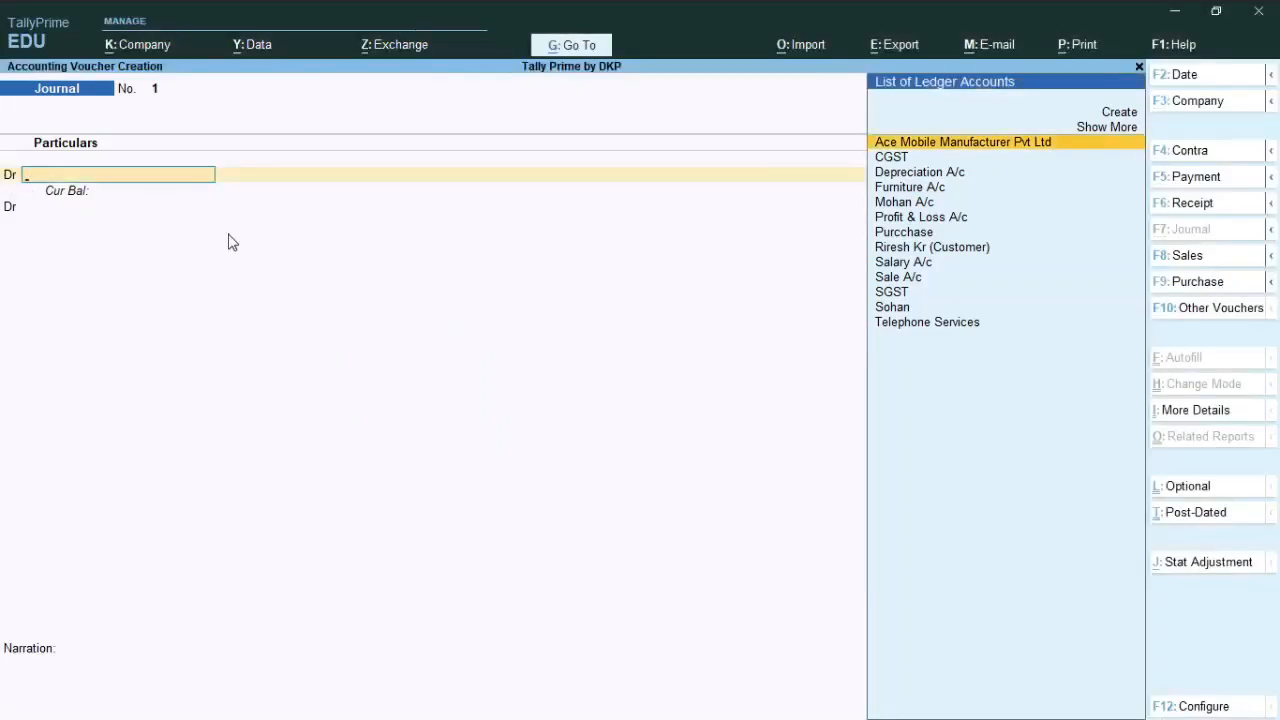
text(fu)
key(Return)
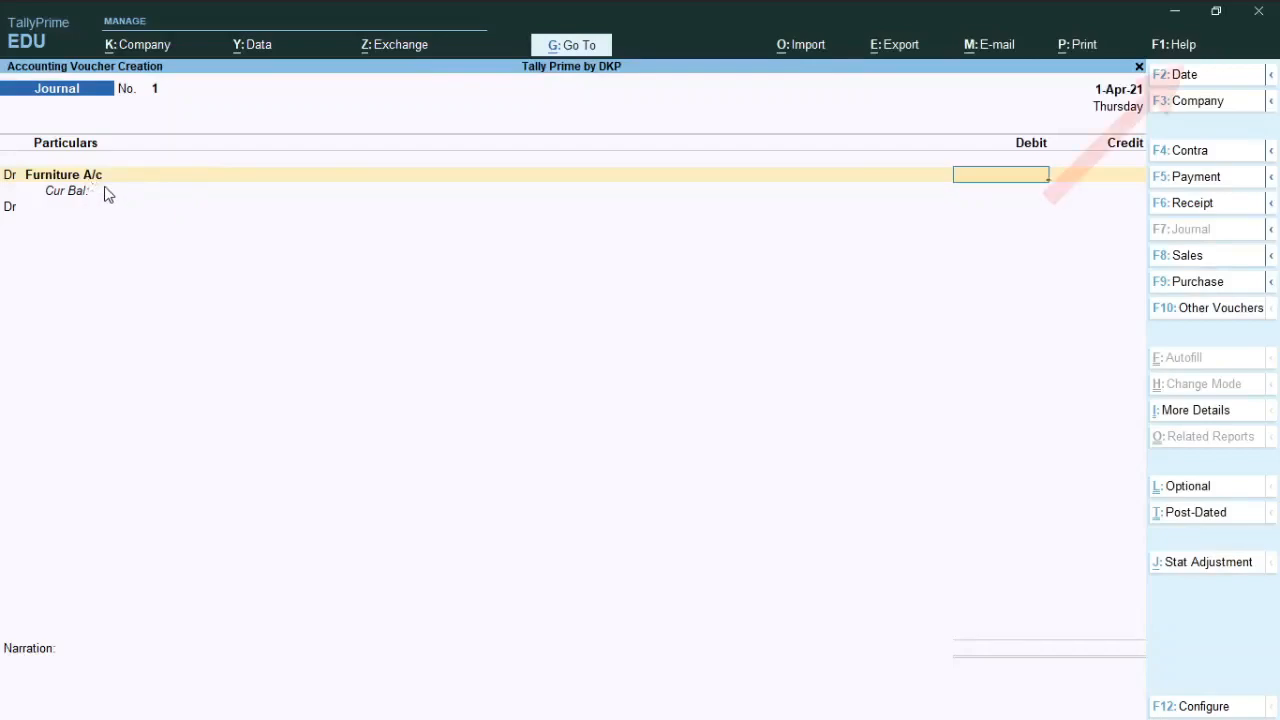
key(alt+Tab)
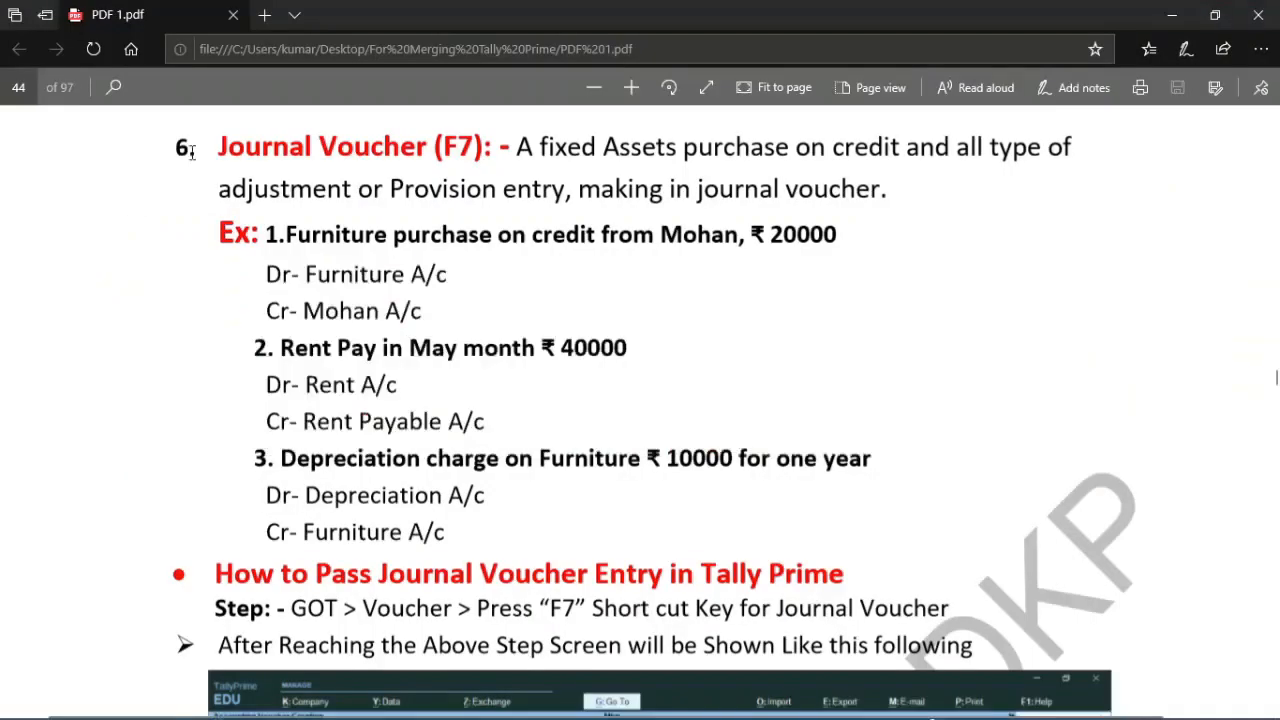
key(alt+Tab)
text(200)
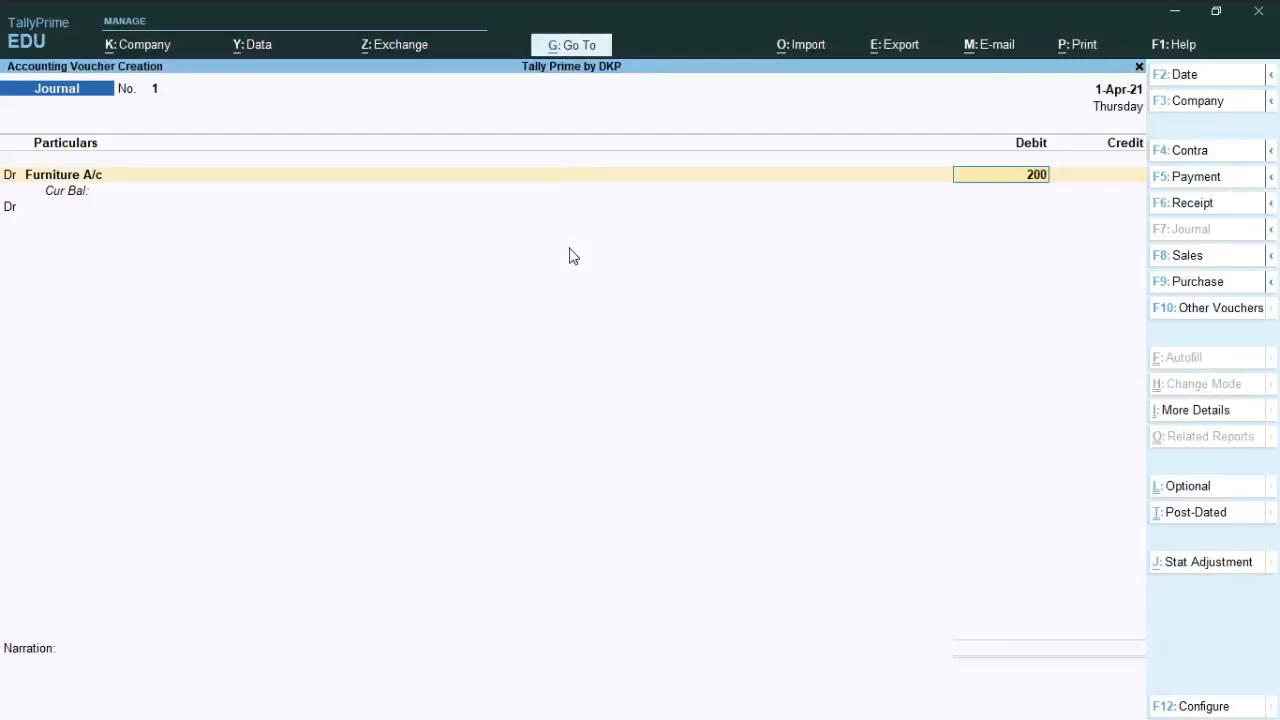
key(Return)
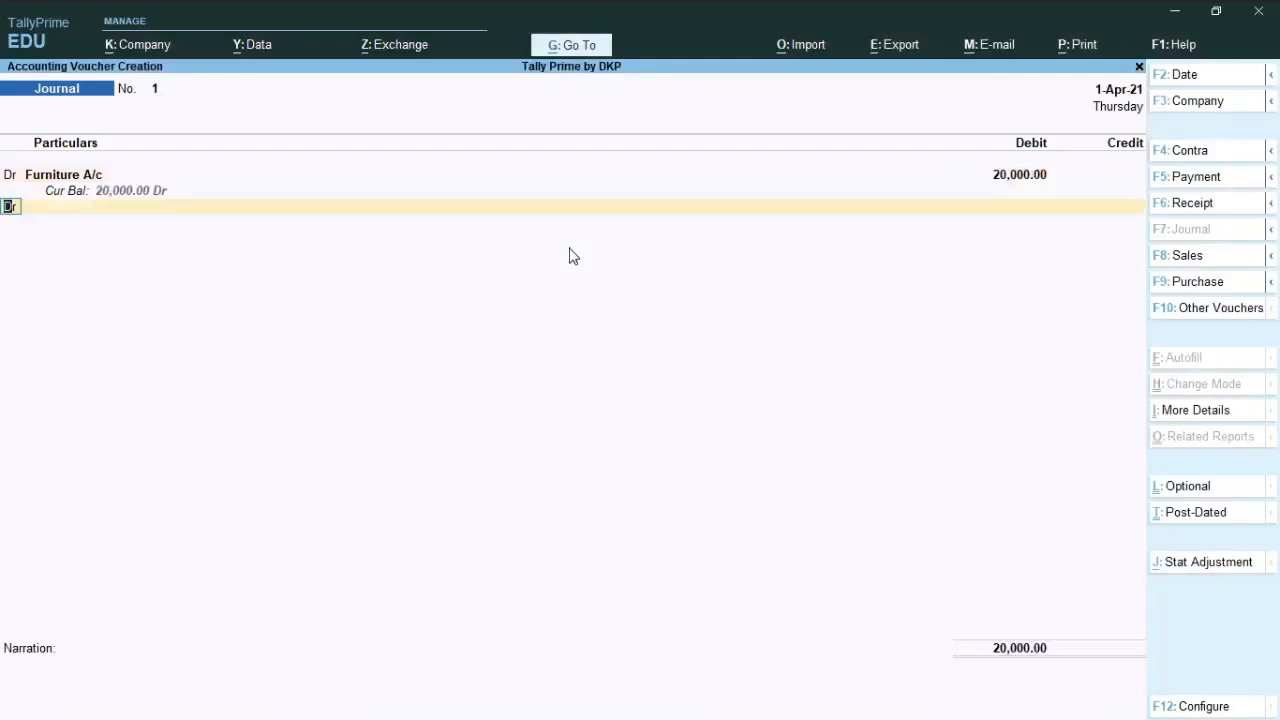
Add a credit line for the furniture supplier's account with 20,000.
text(c)
key(Return)
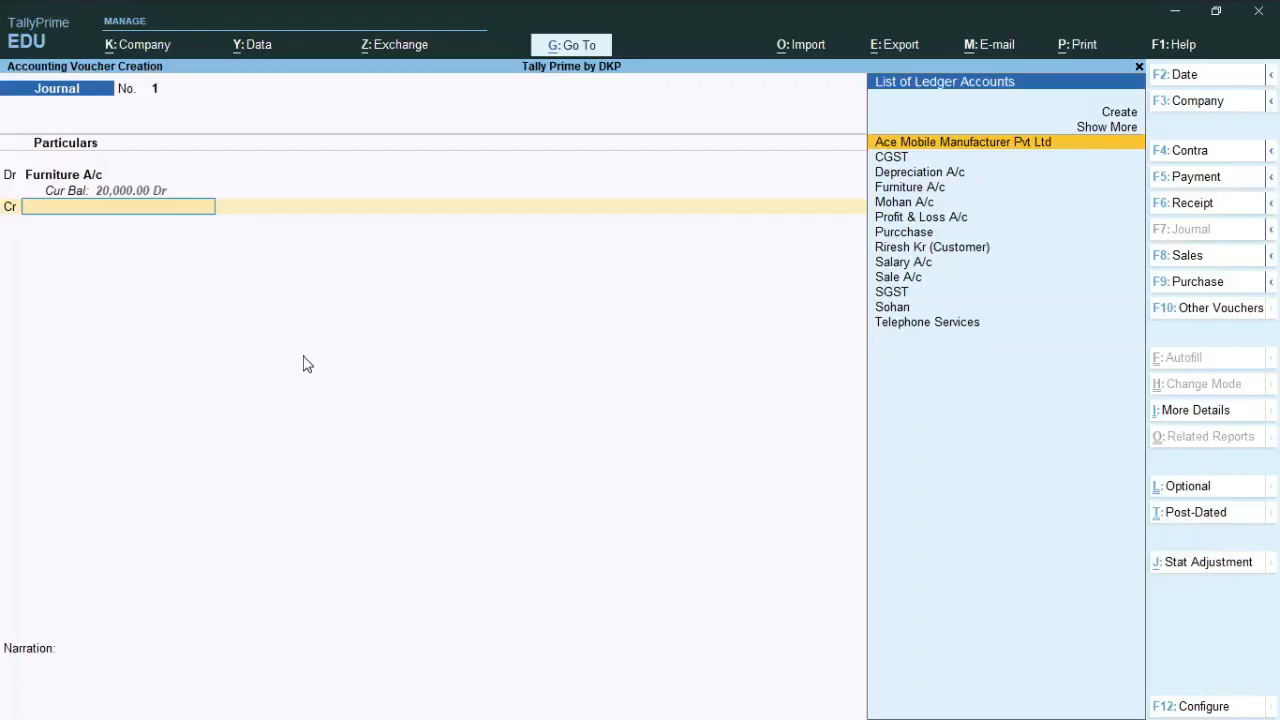
text(Mo)
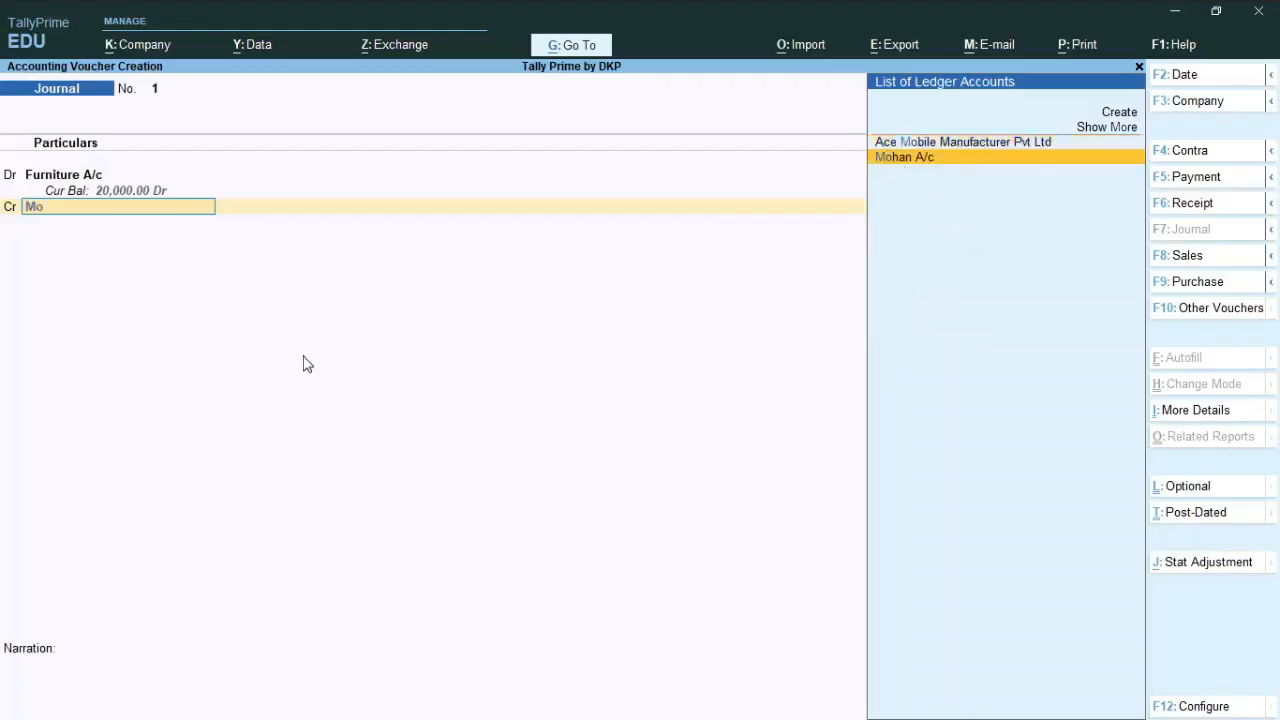
key(Return)
key(Return)
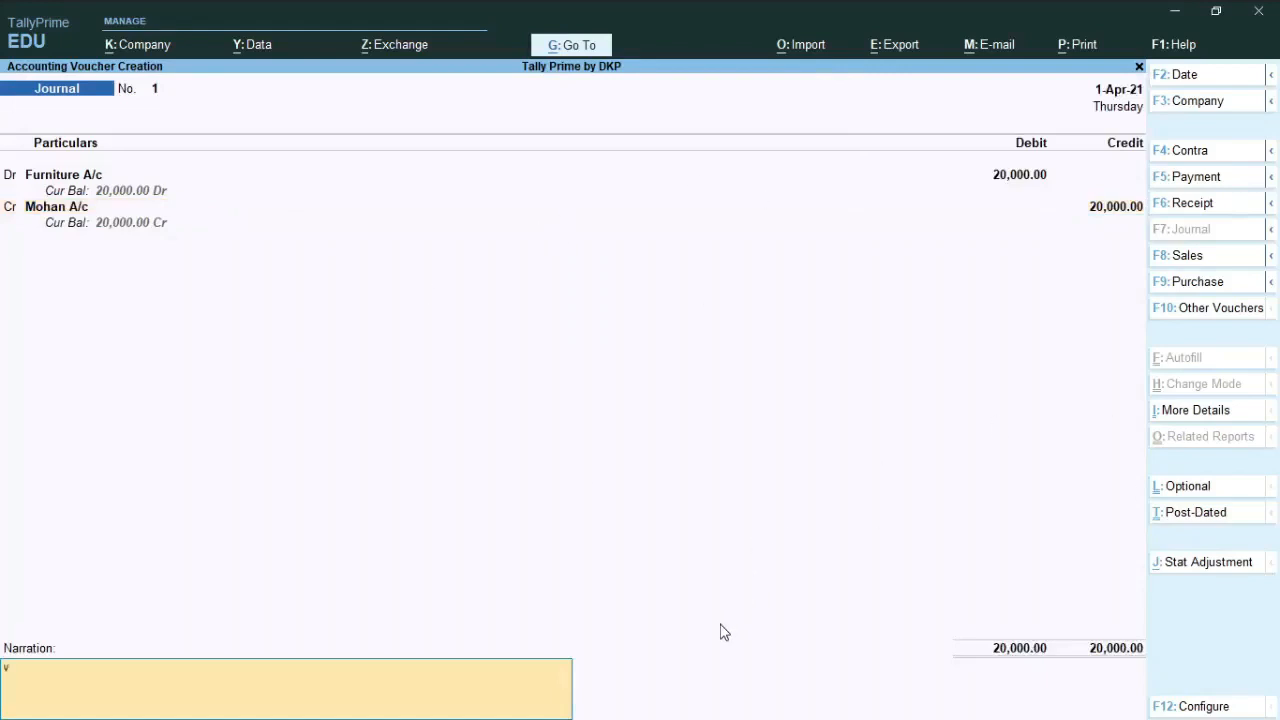
Enter the narration "Being funiture purchased on credit" and save the furniture purchase voucher.
key(ctrl+alt+v)
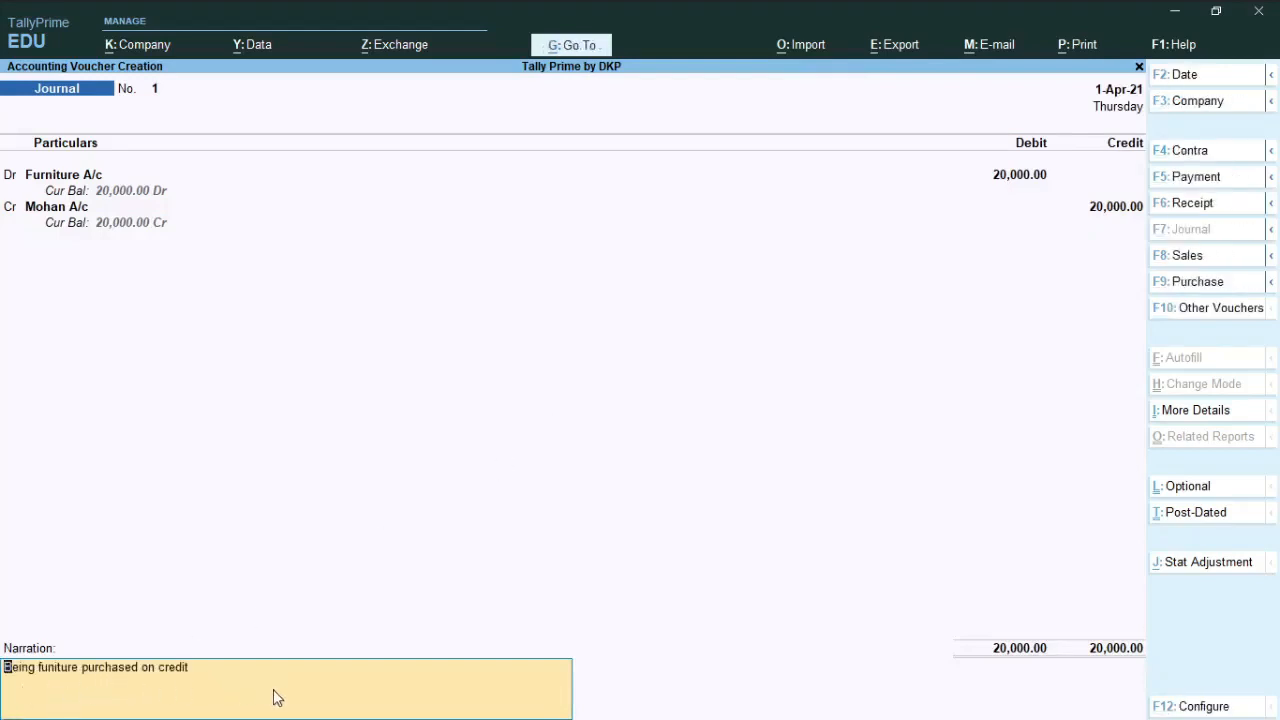
key(Return)
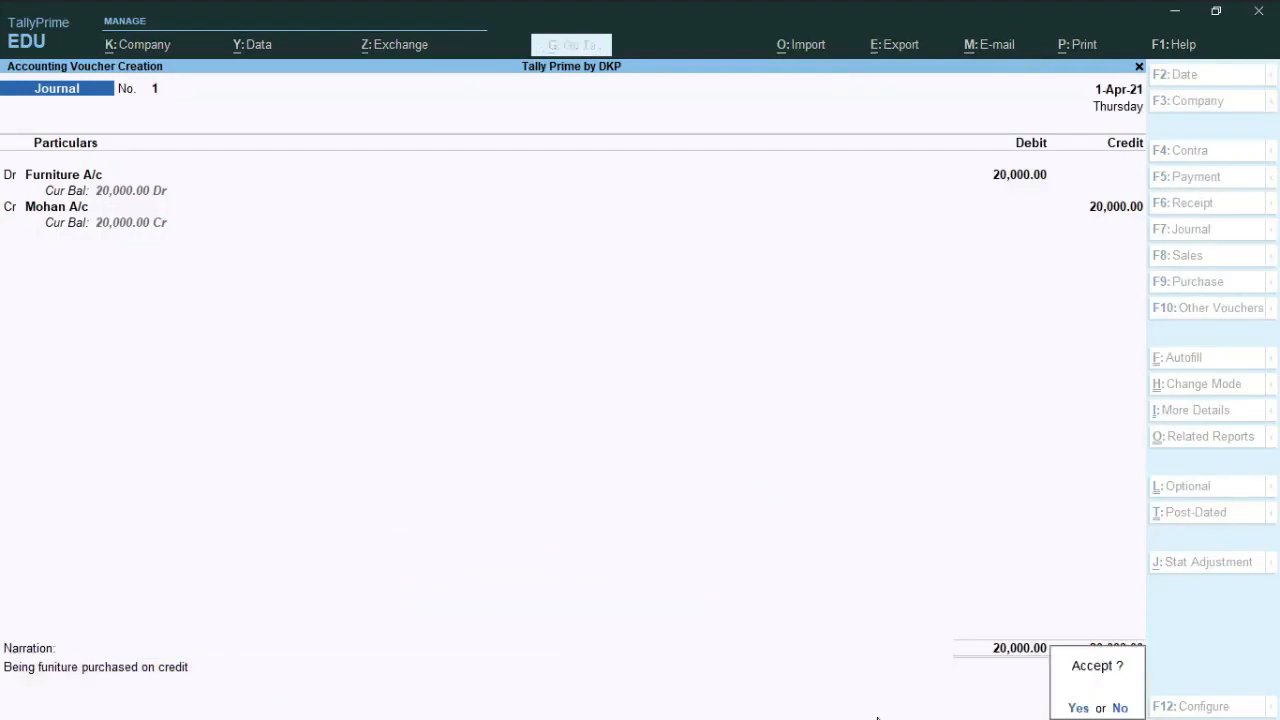
key(Return)
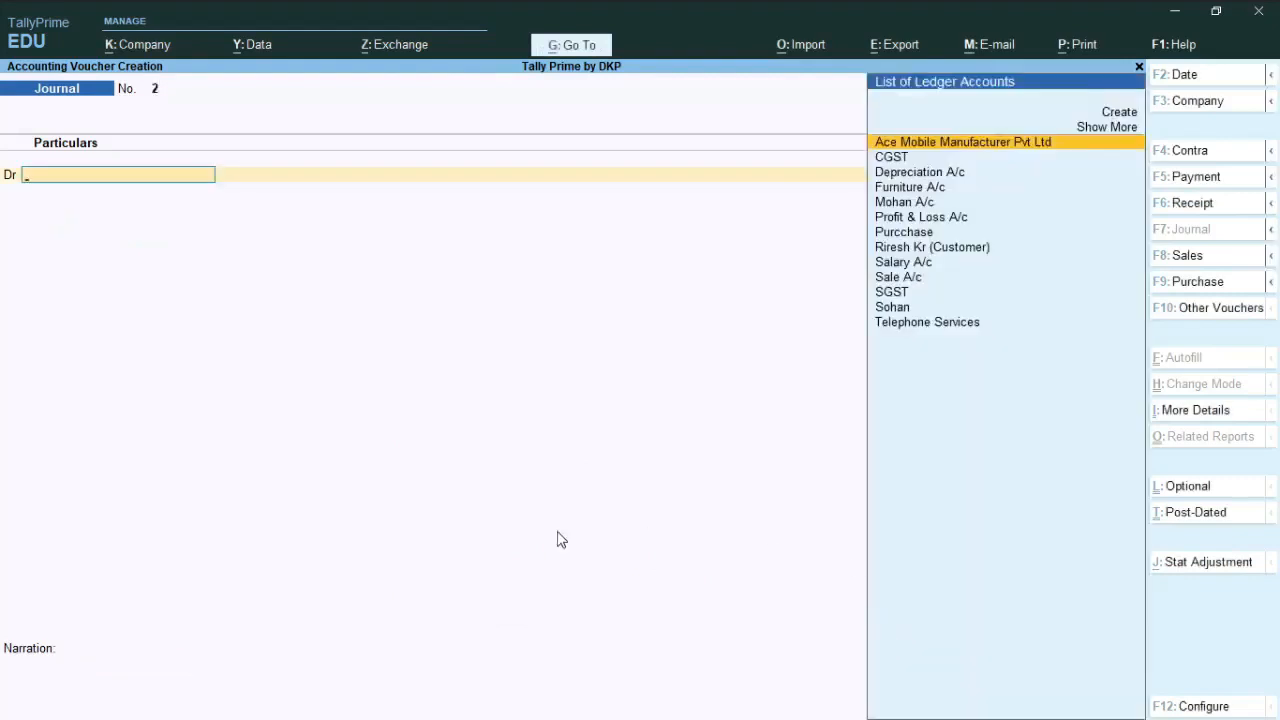
Consult the depreciation example in PDF 1.pdf and choose Depreciation A/c as the debit ledger of the new TallyPrime journal voucher.
key(alt+Tab)
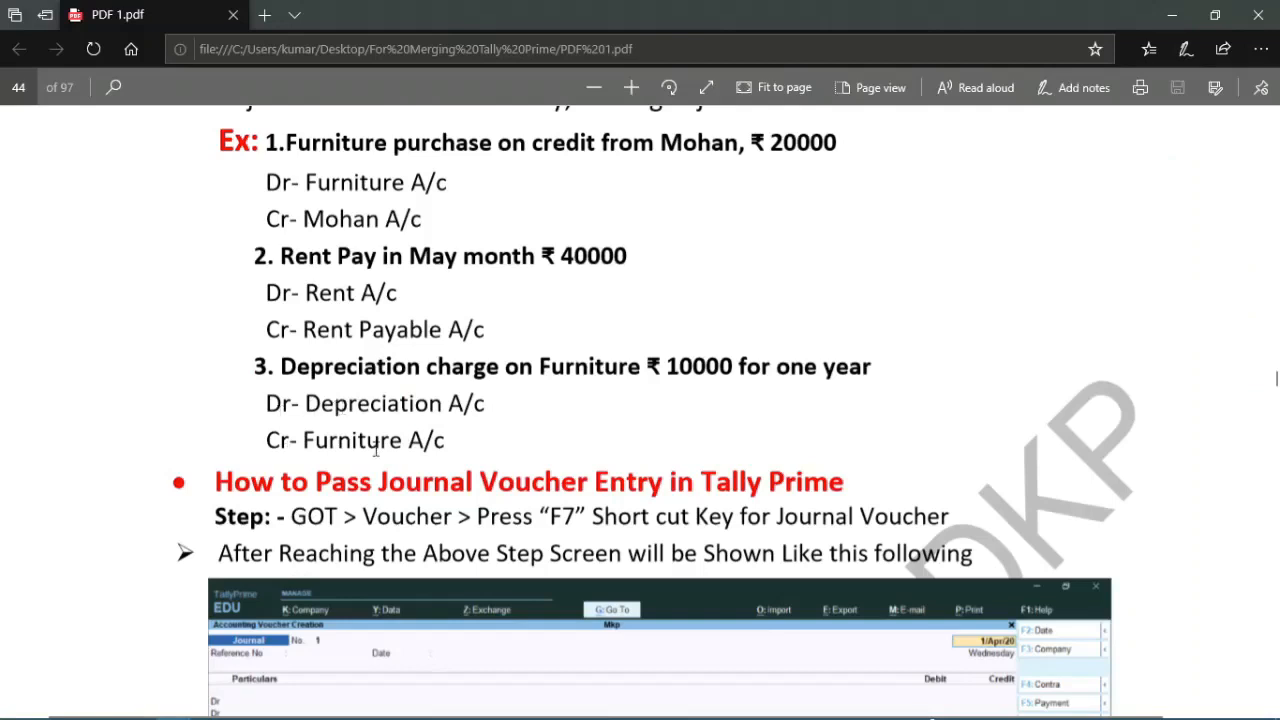
key(alt+Tab)
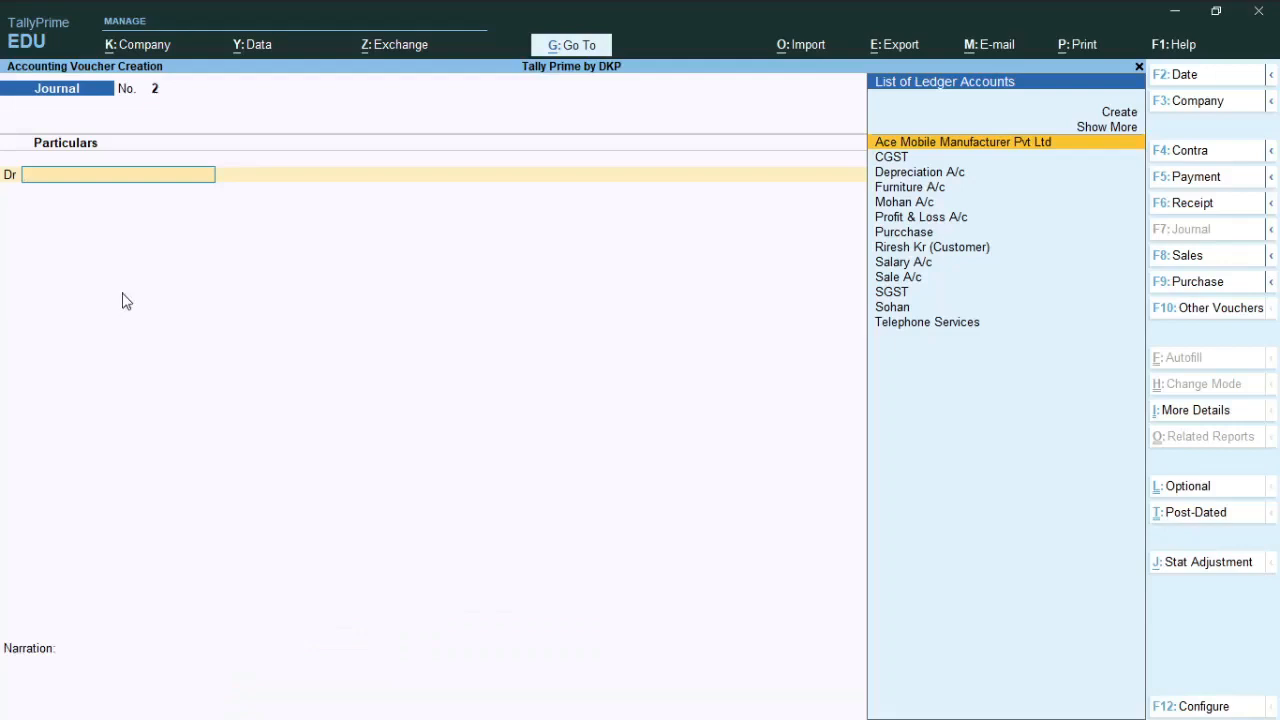
text(Depreciation A/c)
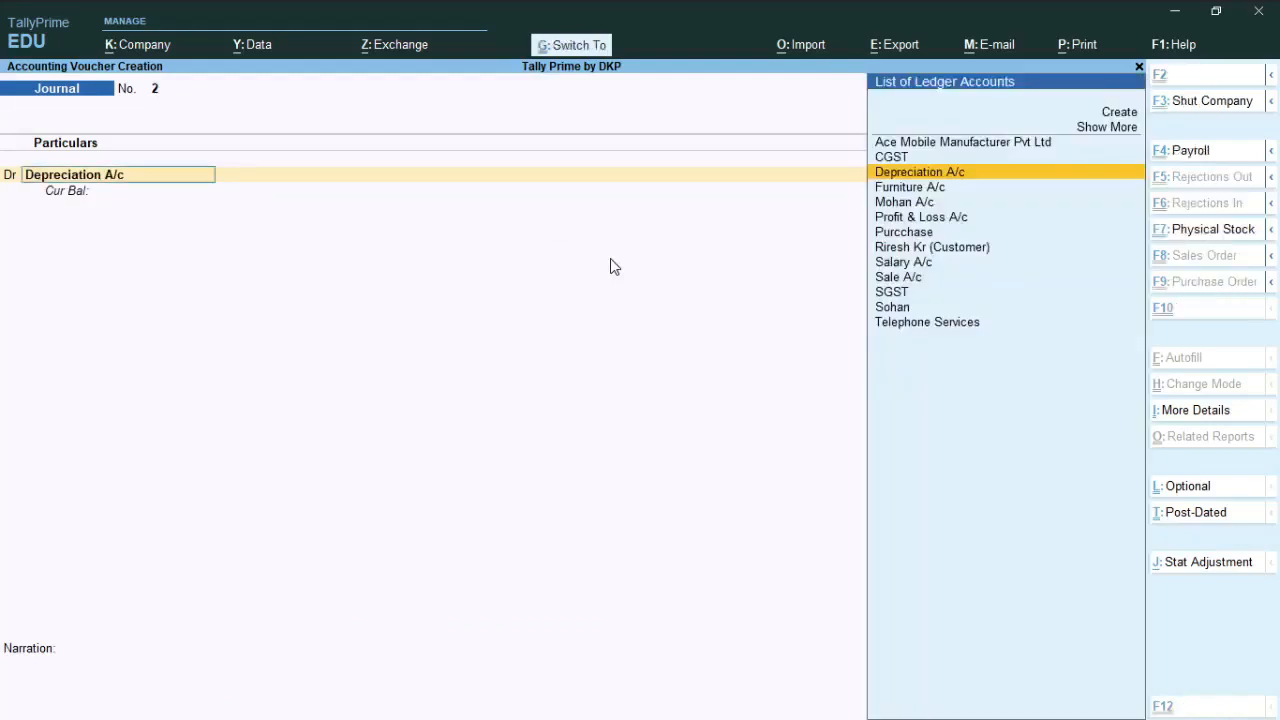
Open the Depreciation A/c ledger to check which group it is under, and quit it without saving.
key(ctrl+Return)
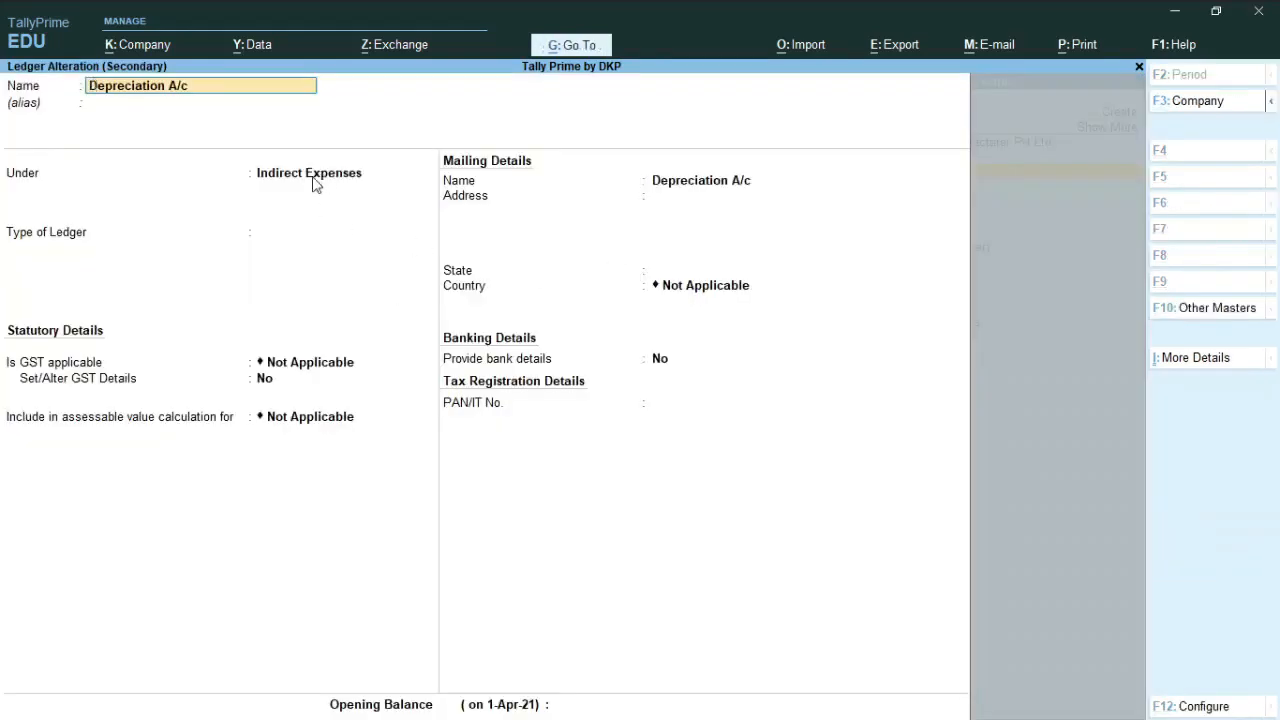
key(BackSpace)
key(Escape)
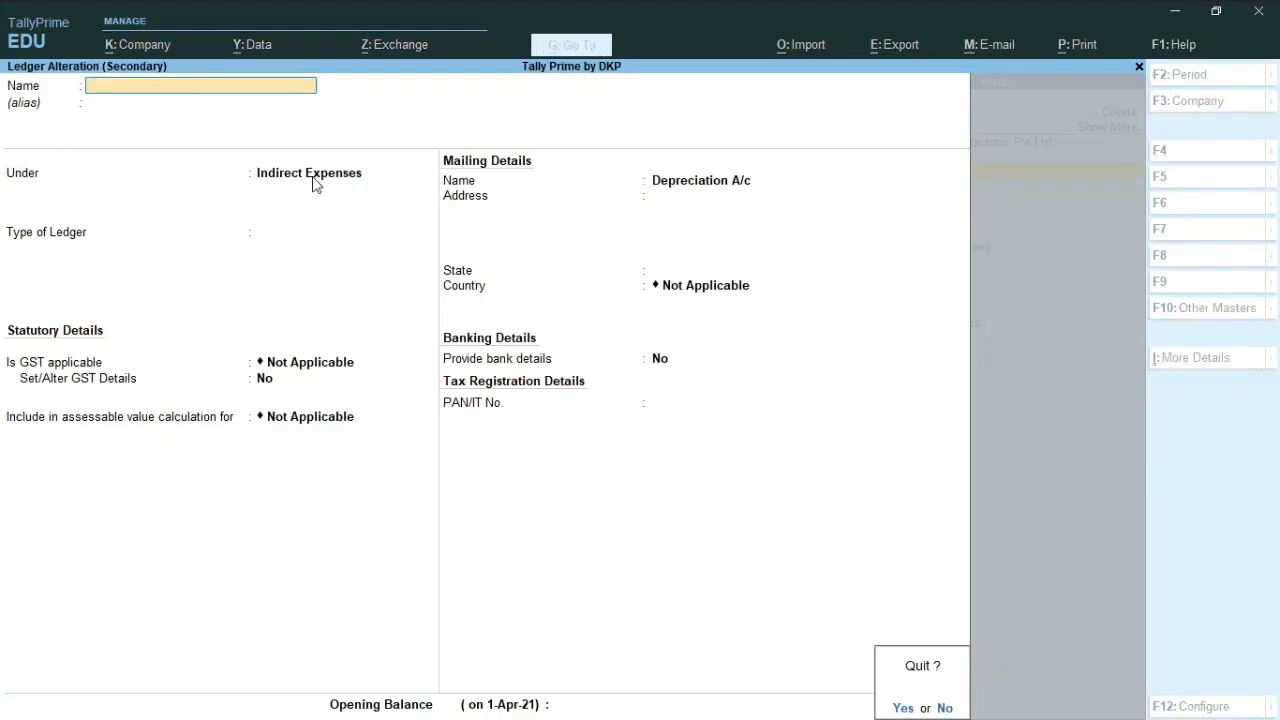
key(y)
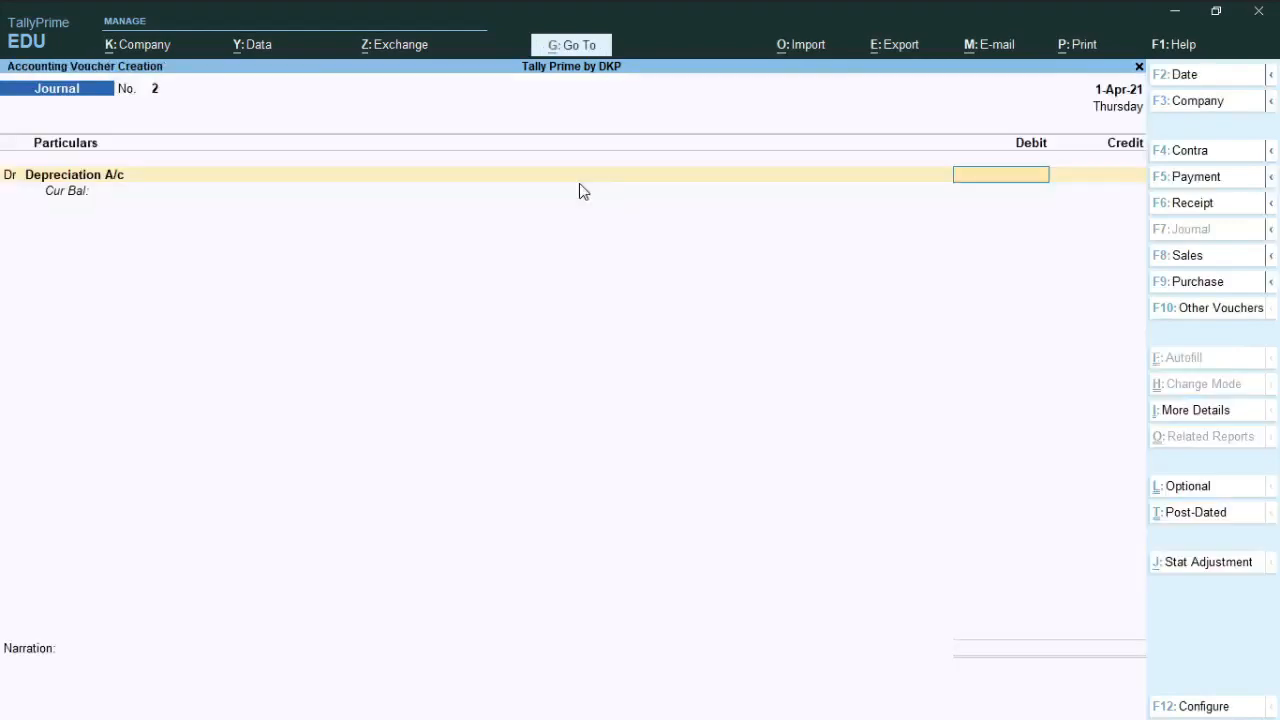
Debit Depreciation A/c with 10,000 and credit Furniture A/c with 10,000.
text(10000)
key(Return)
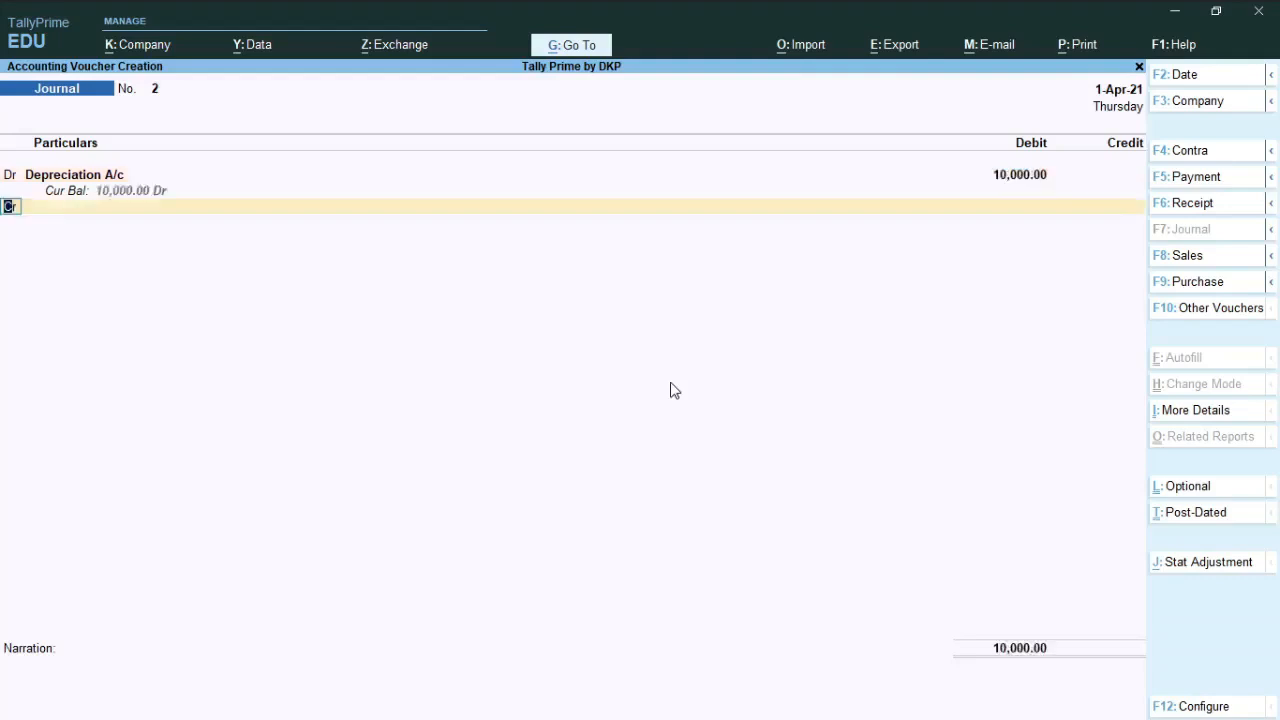
key(Return)
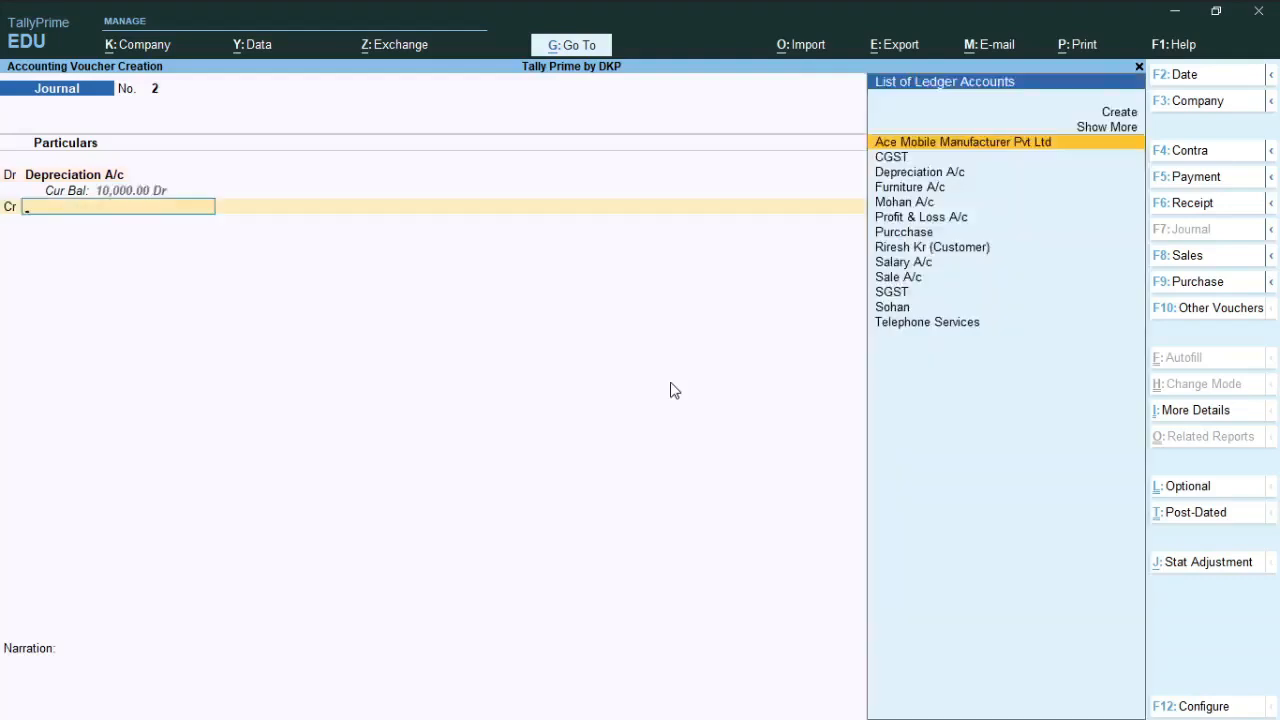
text(Fu)
key(Return)
key(Return)
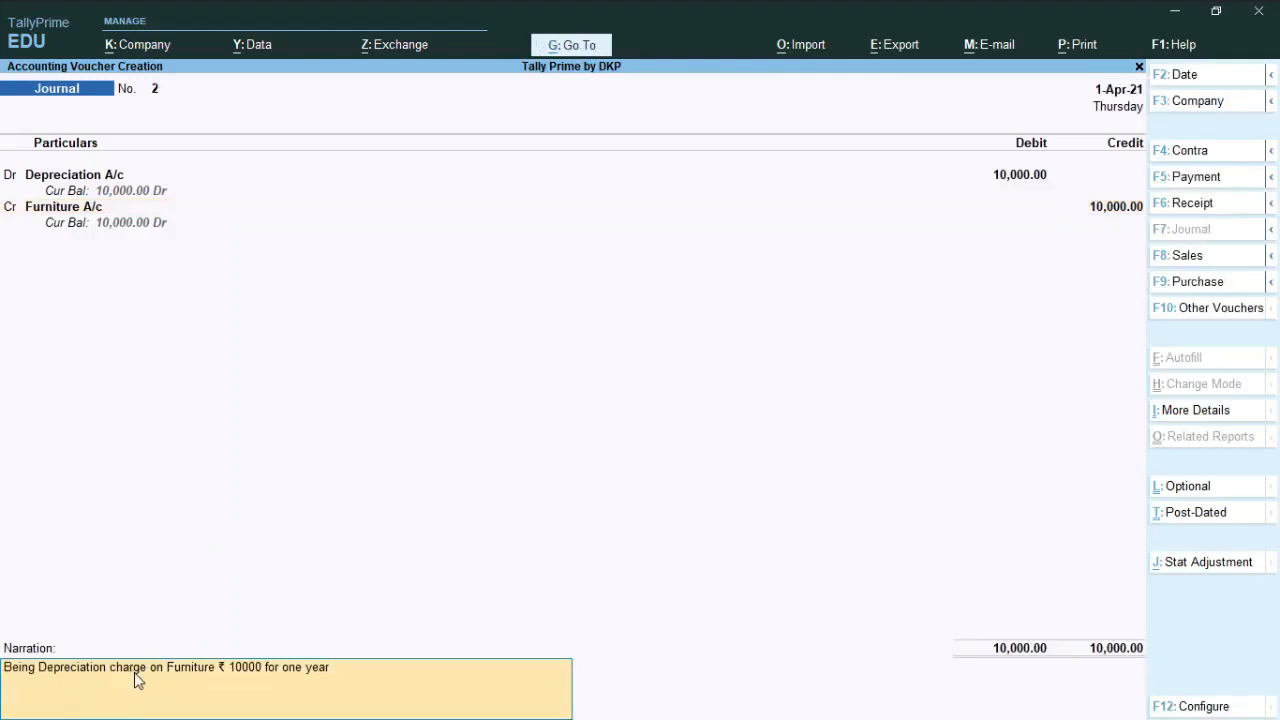
Enter the narration "Being Depreciation charge on Furniture ₹ 10000 for one year" and save the depreciation voucher.
key(Return)
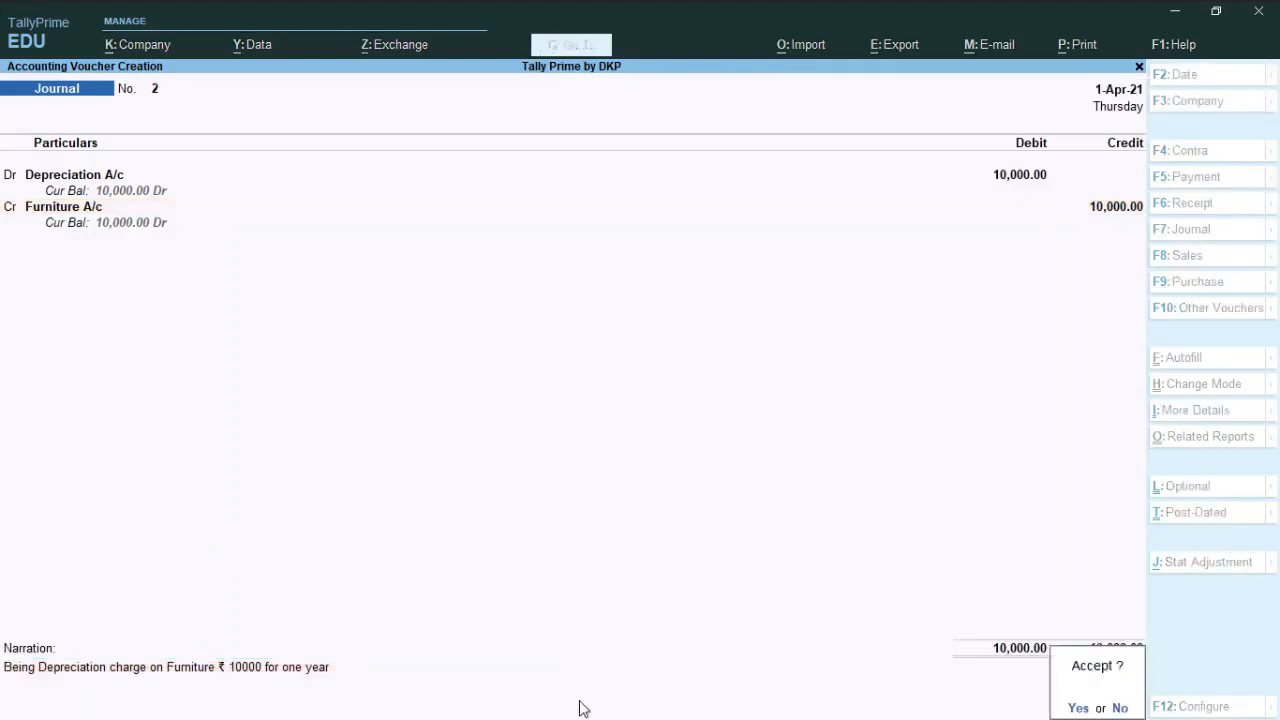
key(Return)
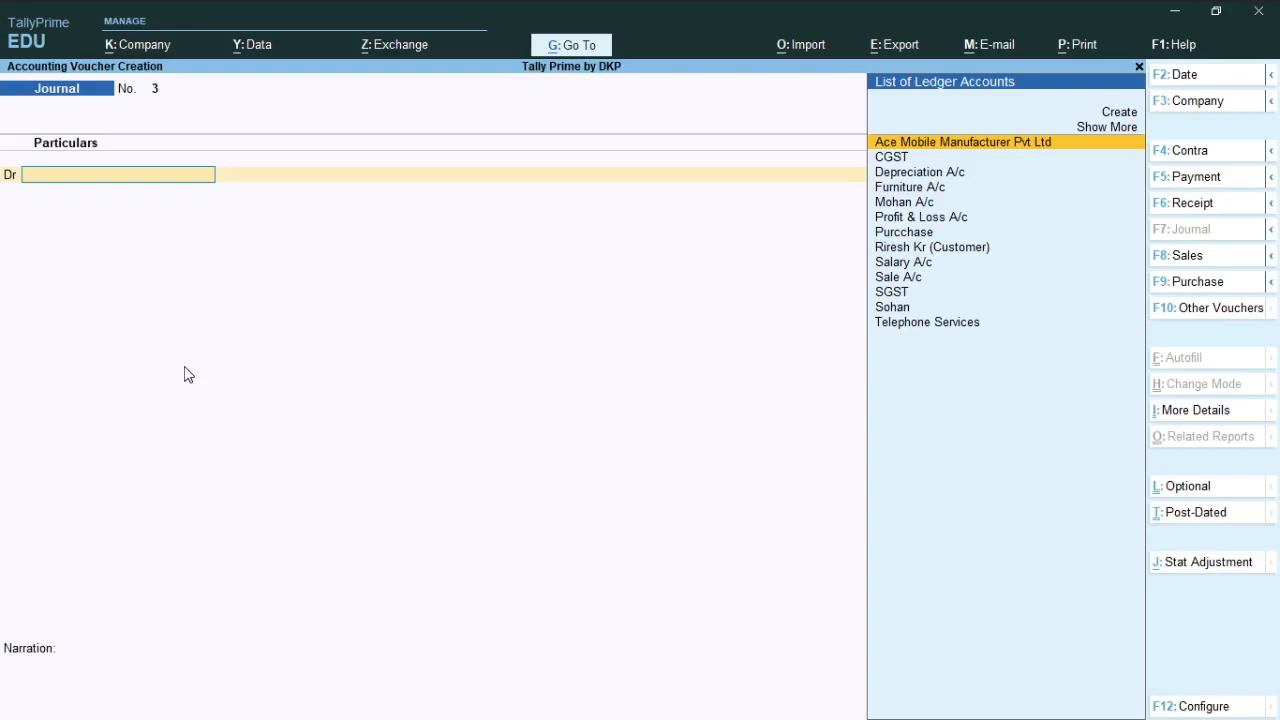
Leave the voucher entry for the Gateway of Tally and open the Journal Register from the account books.
key(alt)
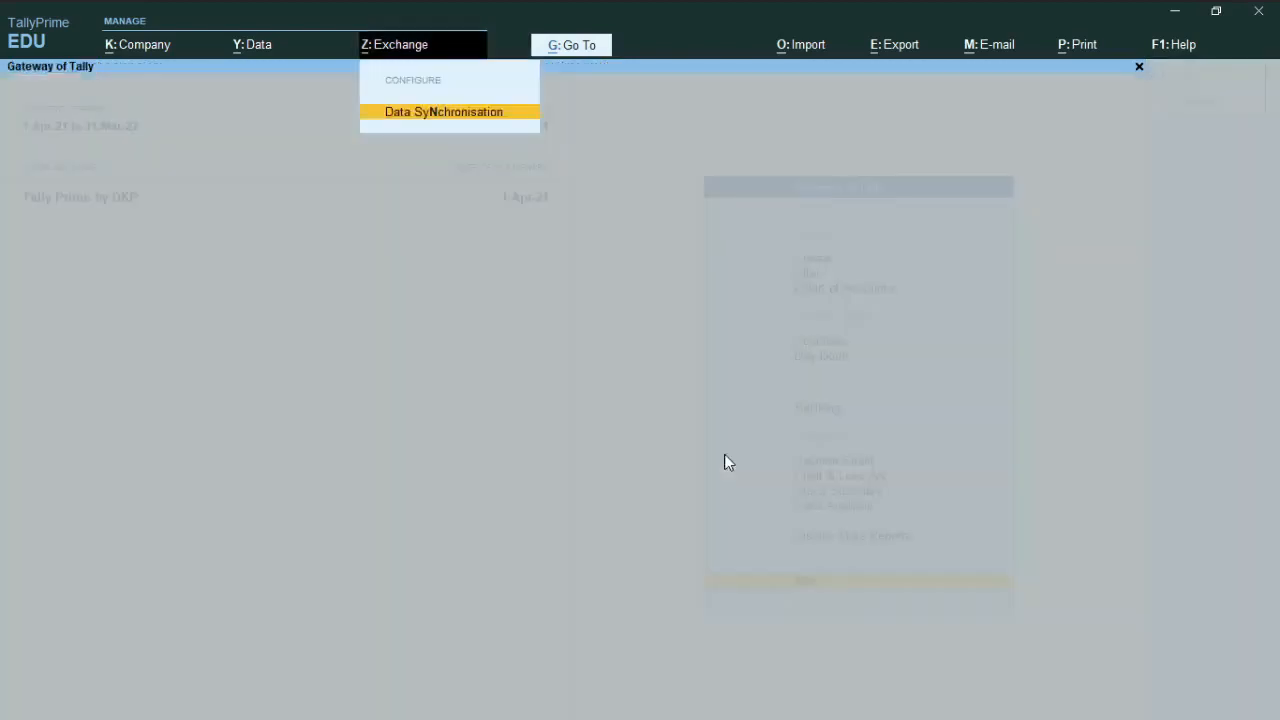
key(Escape)
key(h)
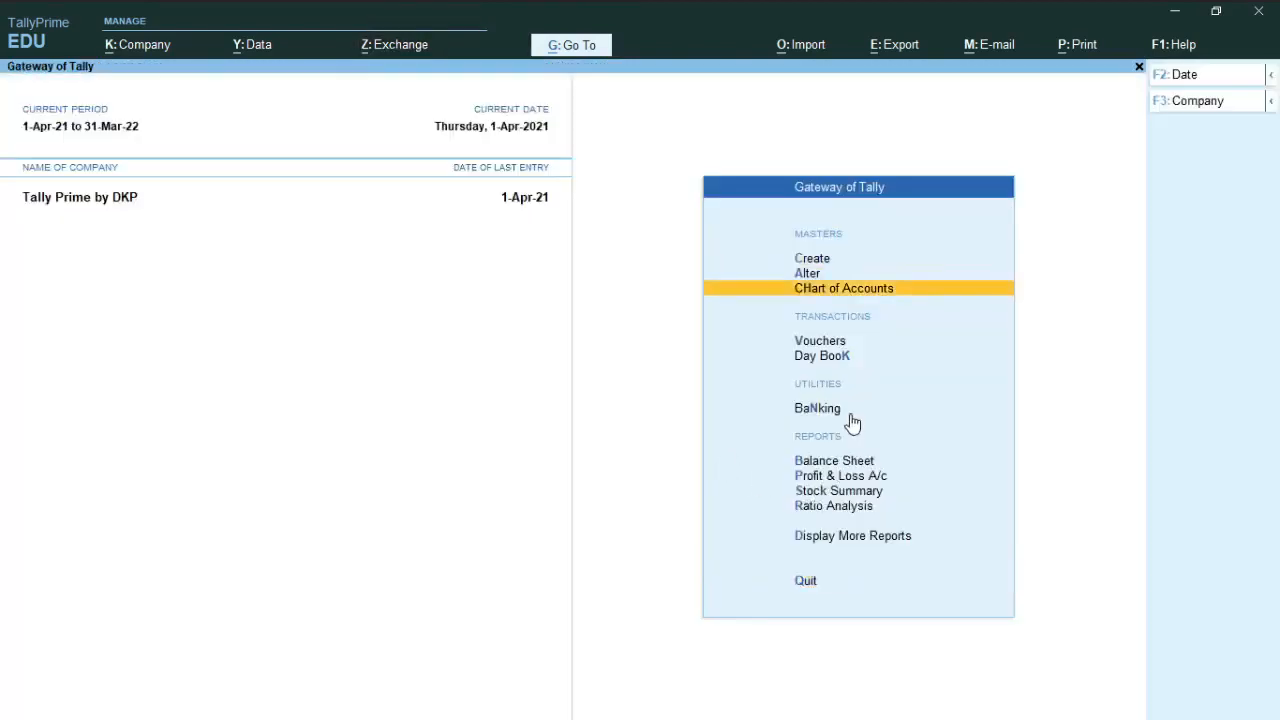
key(c)
key(k)
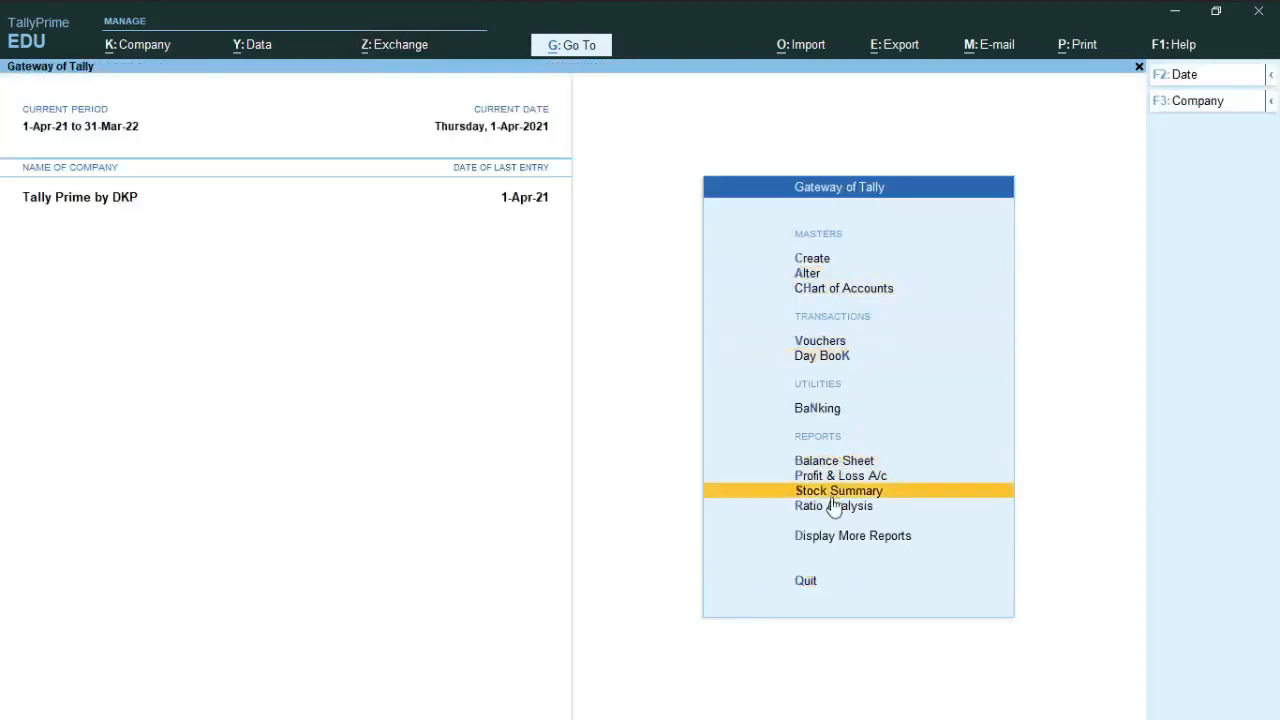
click(832, 545)
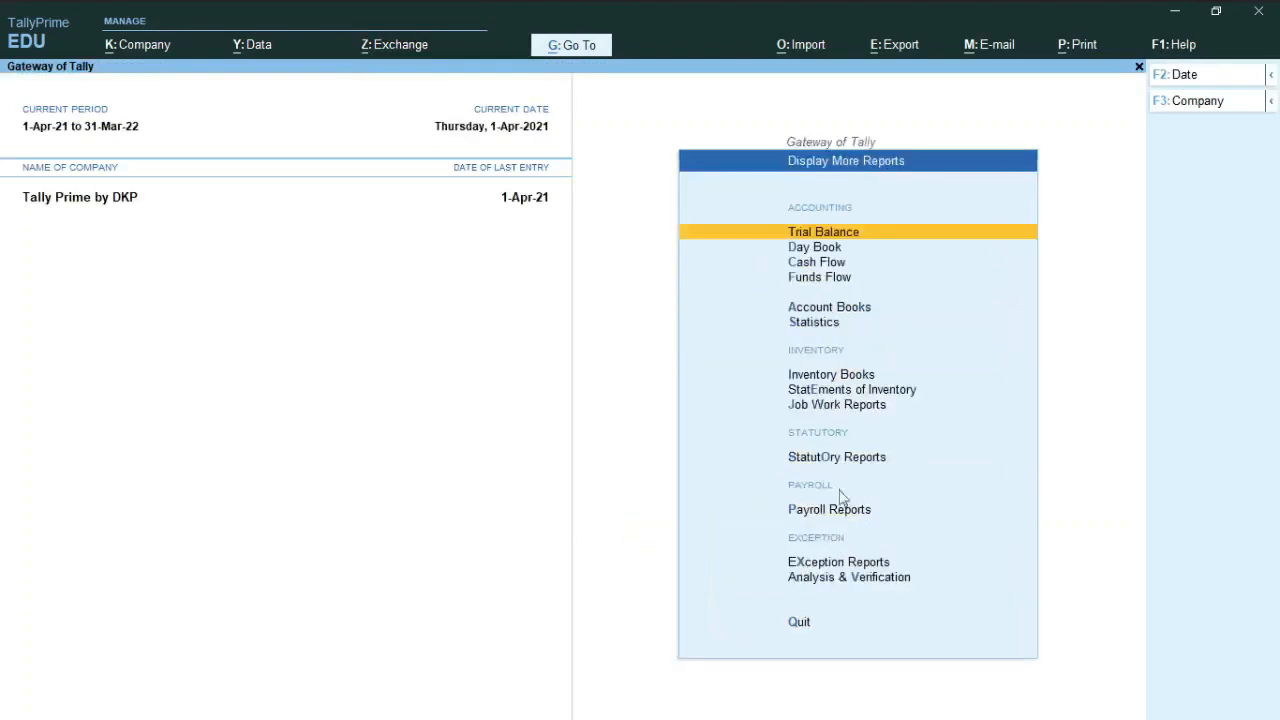
key(f)
click(842, 322)
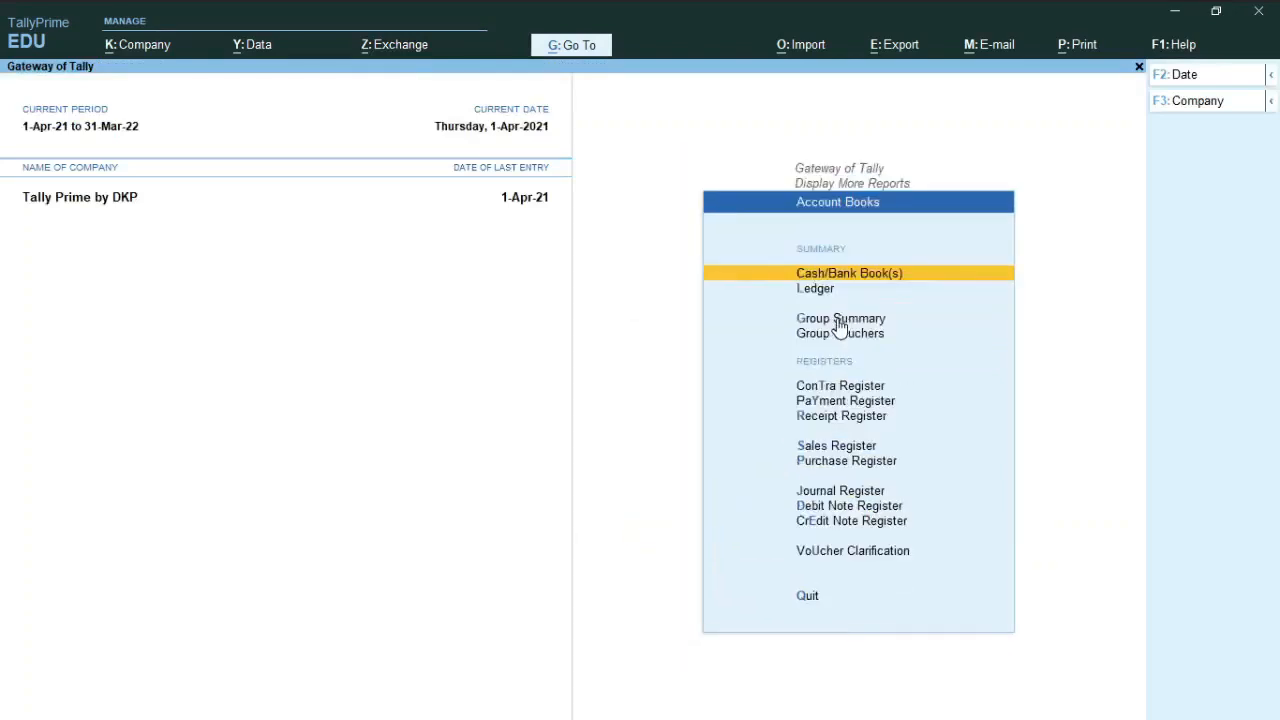
click(852, 490)
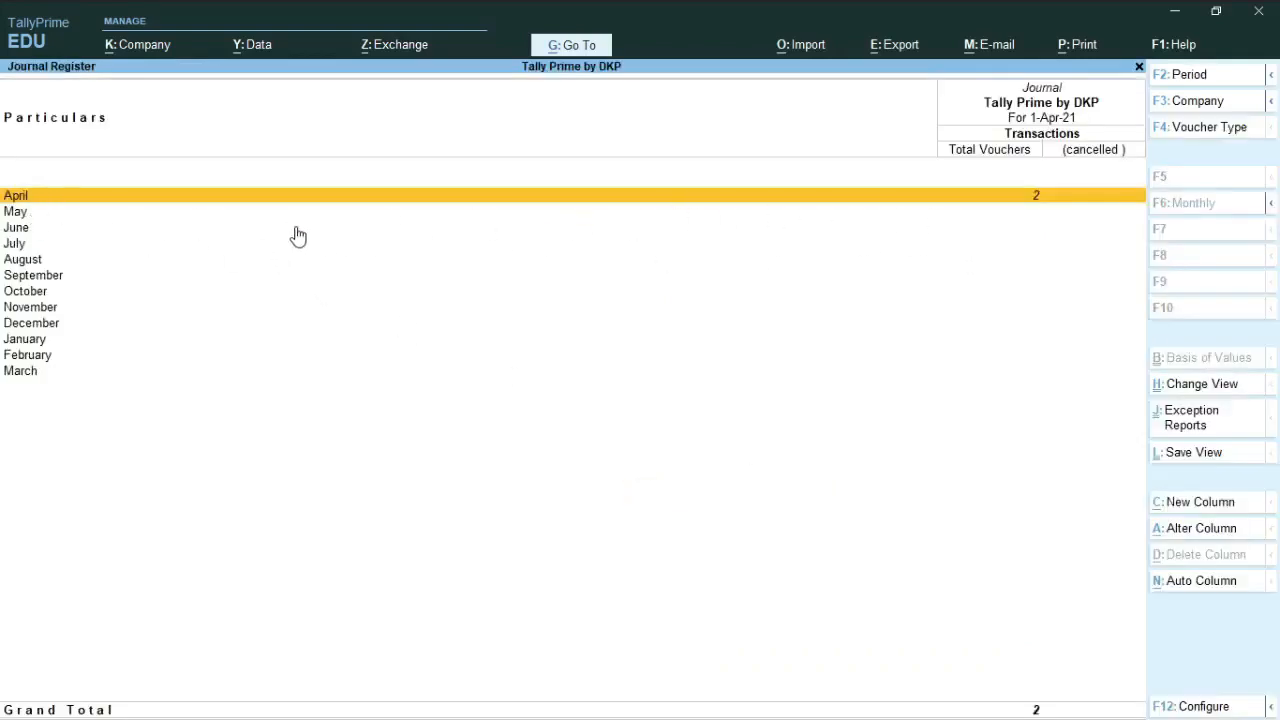
Examine April's journal vouchers, view the entries of the Furniture A/c voucher, and return to the Gateway of Tally.
key(Return)
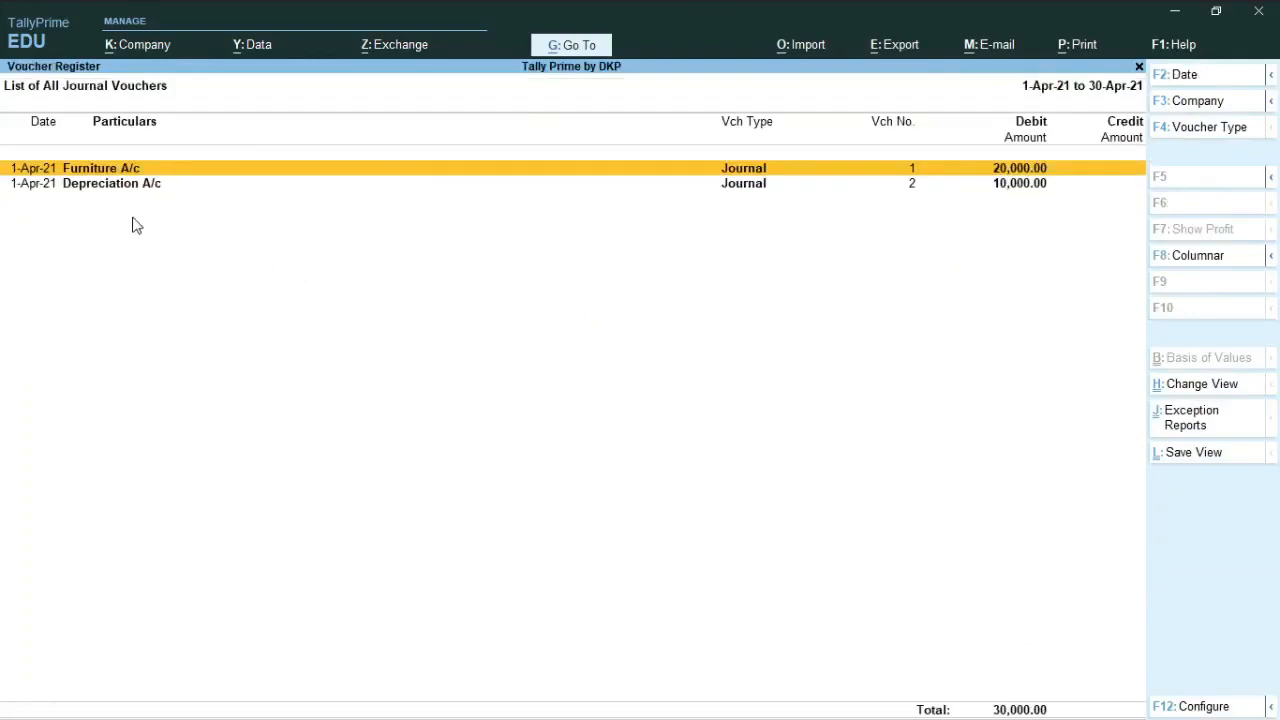
key(Return)
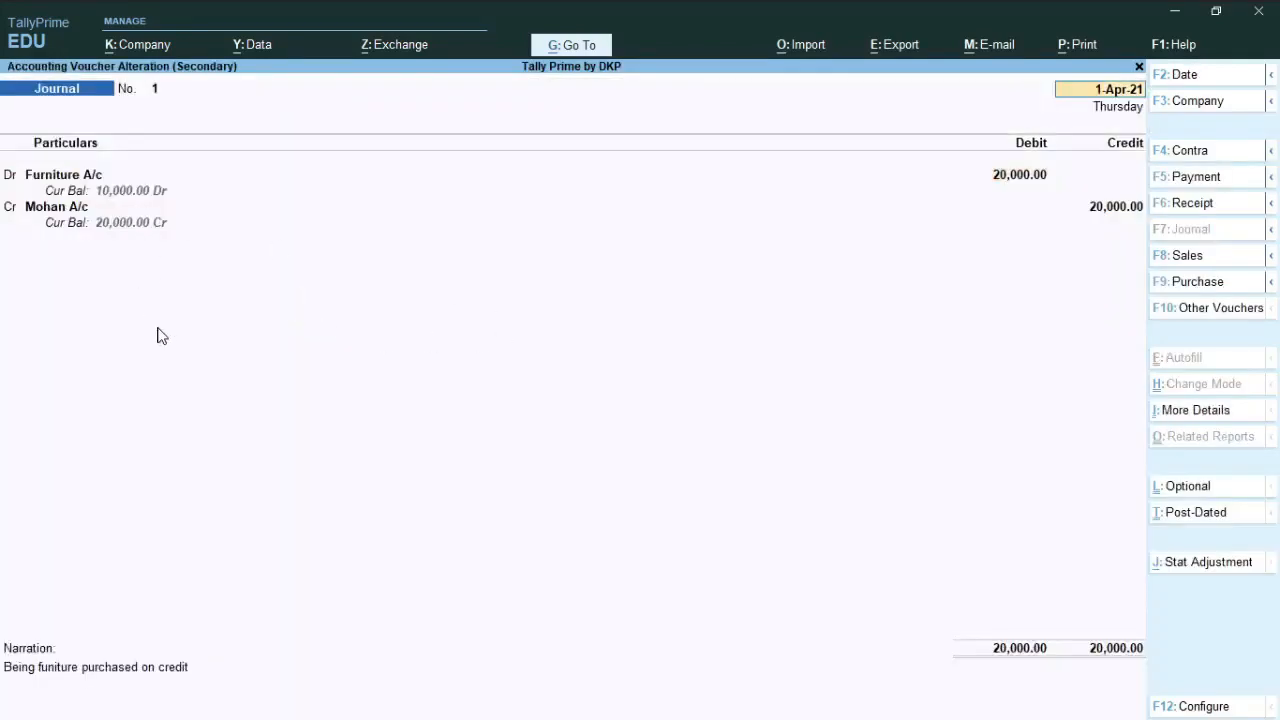
key(Escape)
key(Escape)
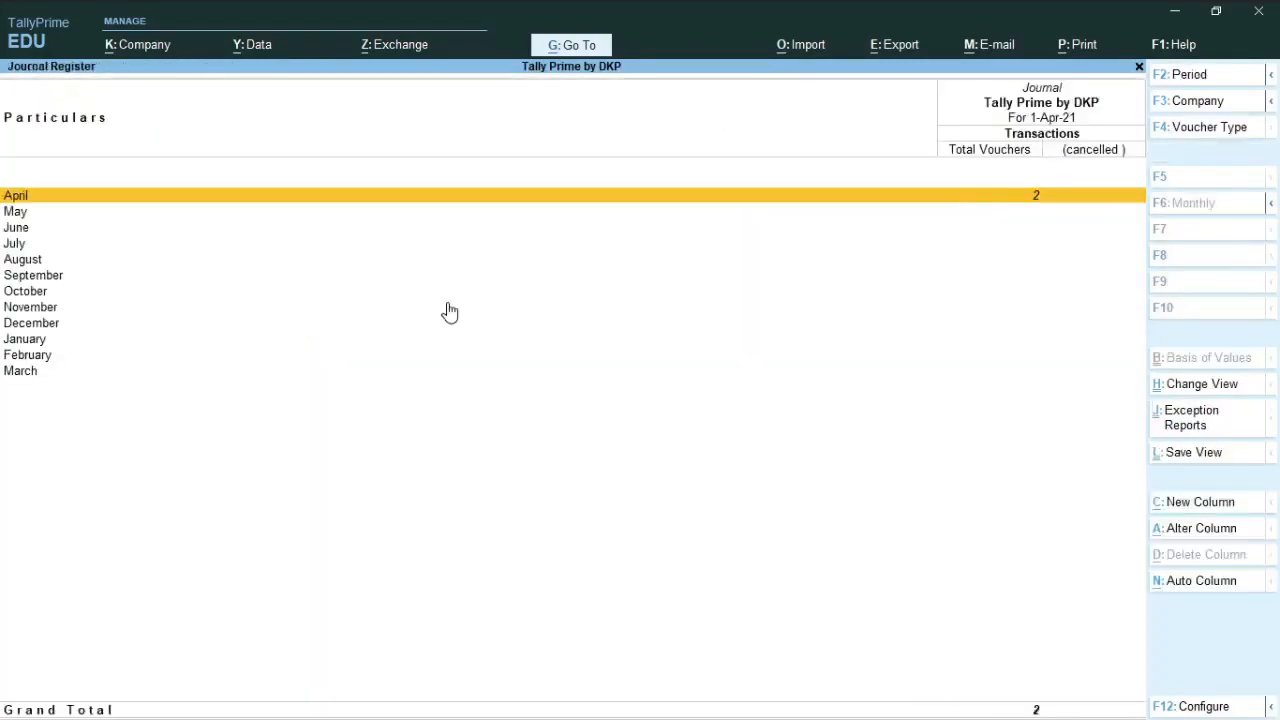
key(Escape)
key(Escape)
key(Escape)
key(alt+z)
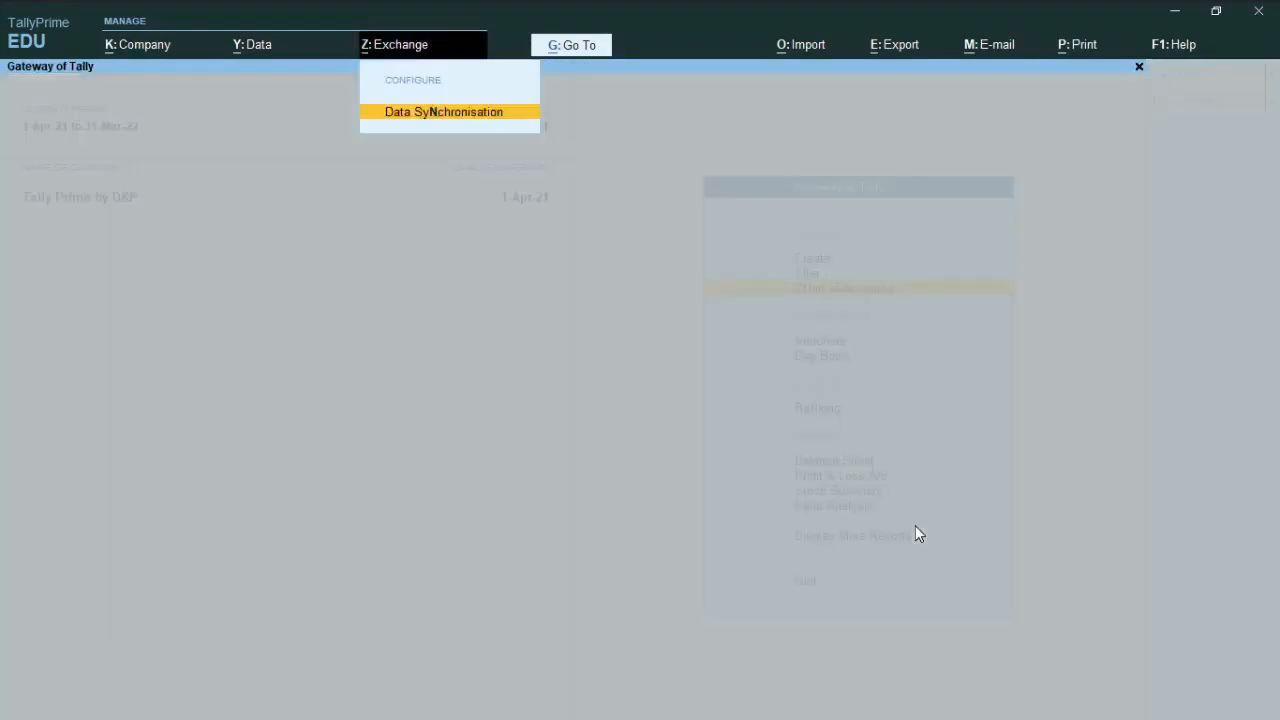
key(Escape)
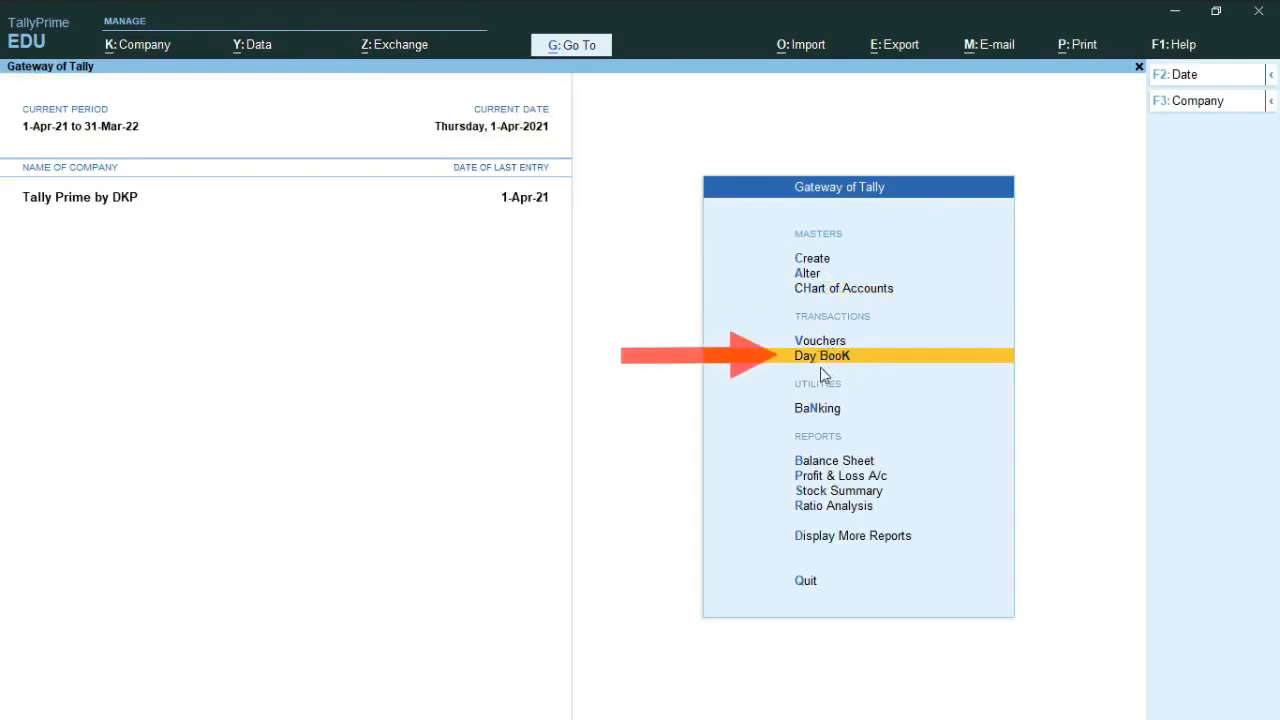
Open the Day Book and restrict it to the Journal voucher type.
key(k)
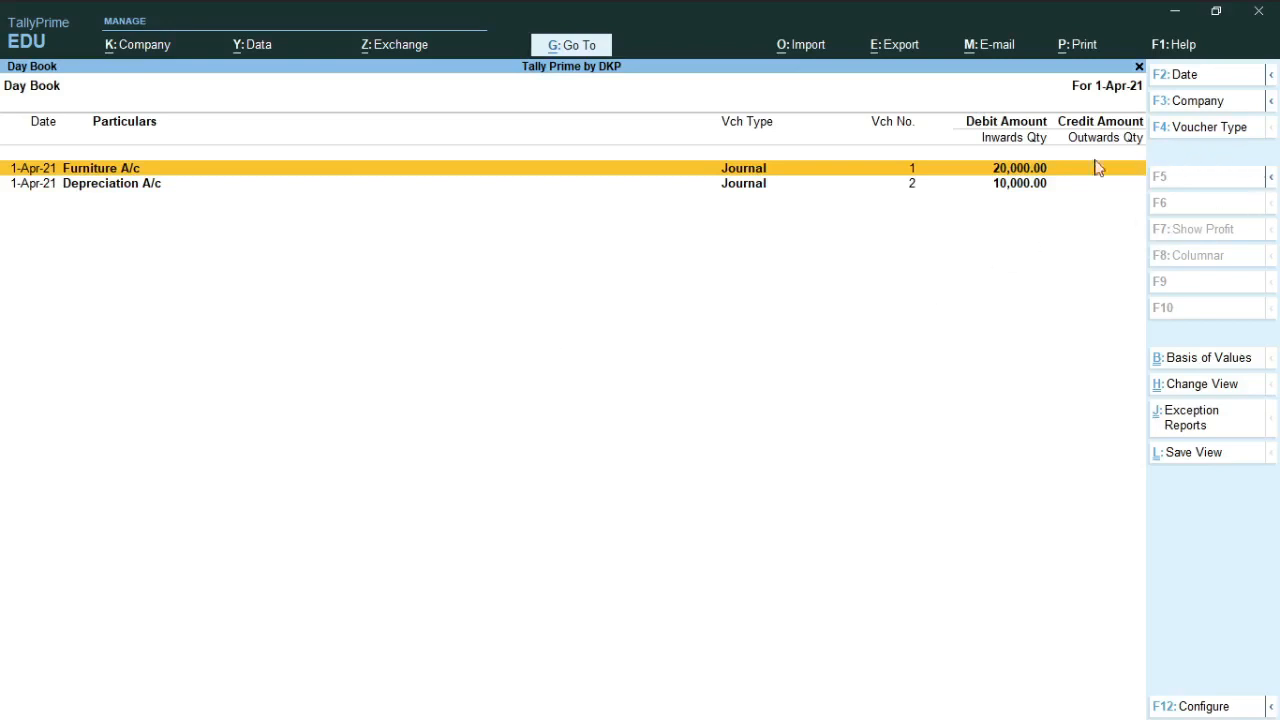
click(1191, 135)
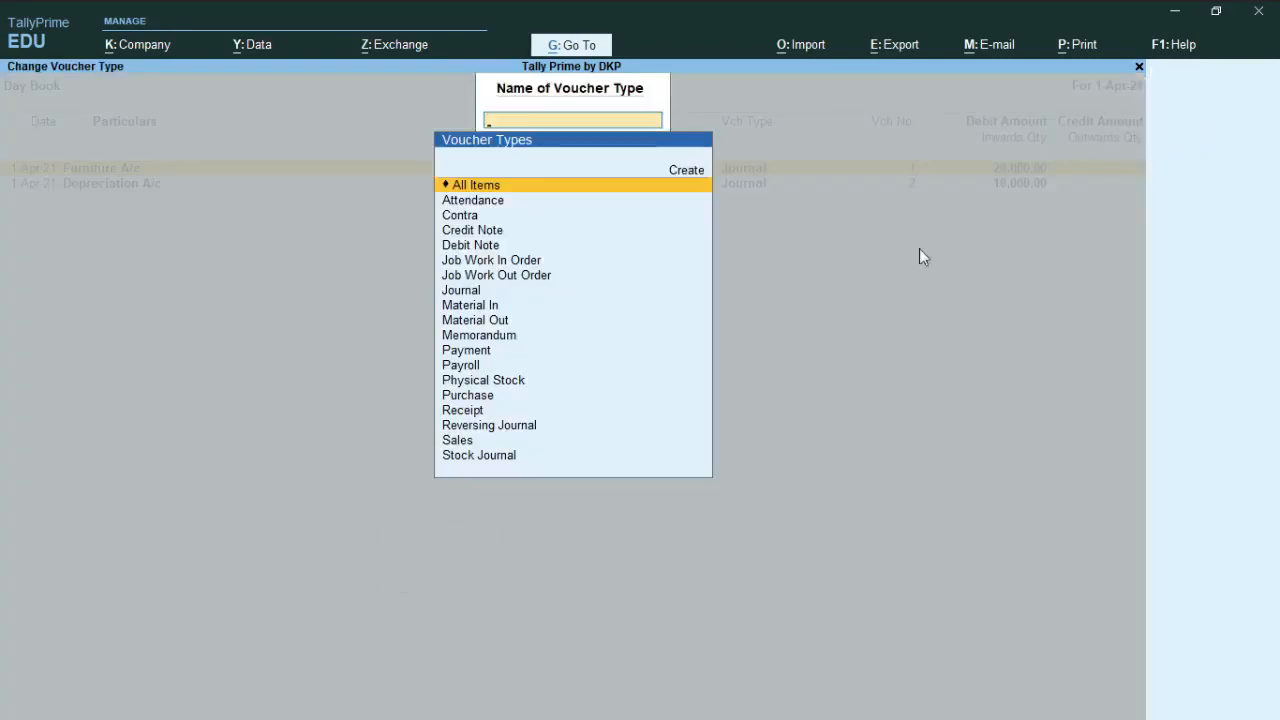
text(Jou)
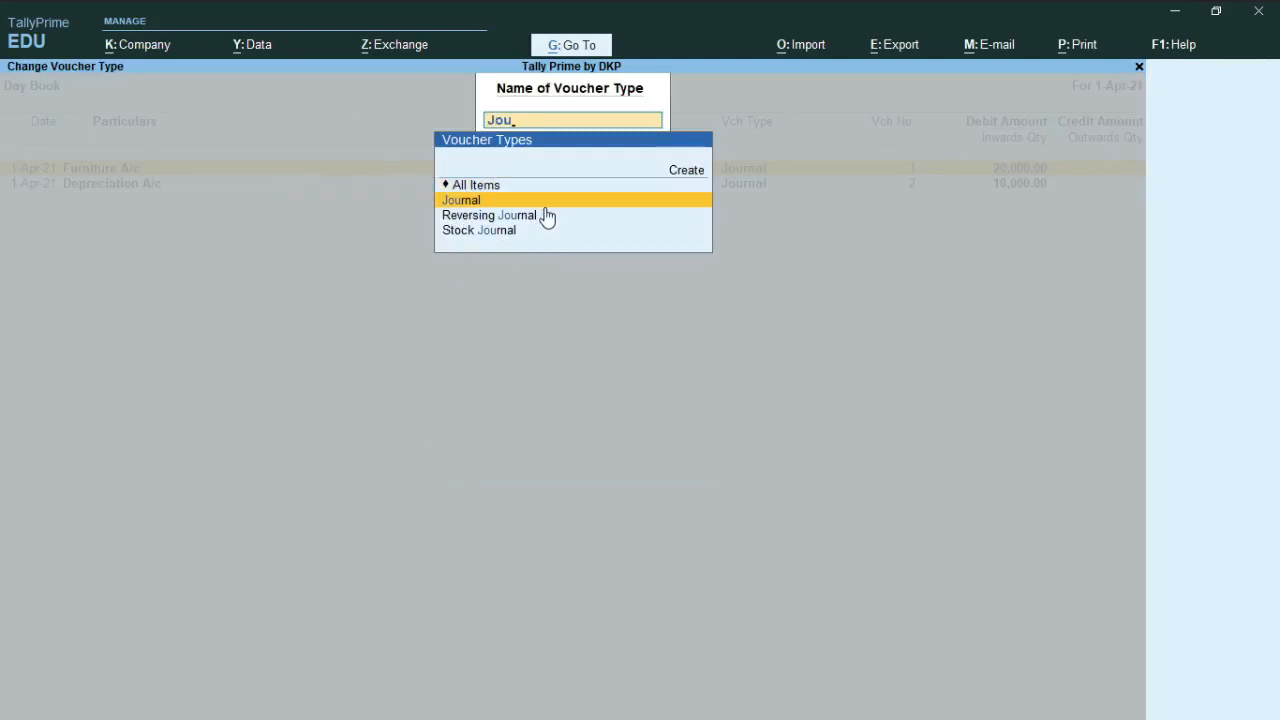
key(Return)
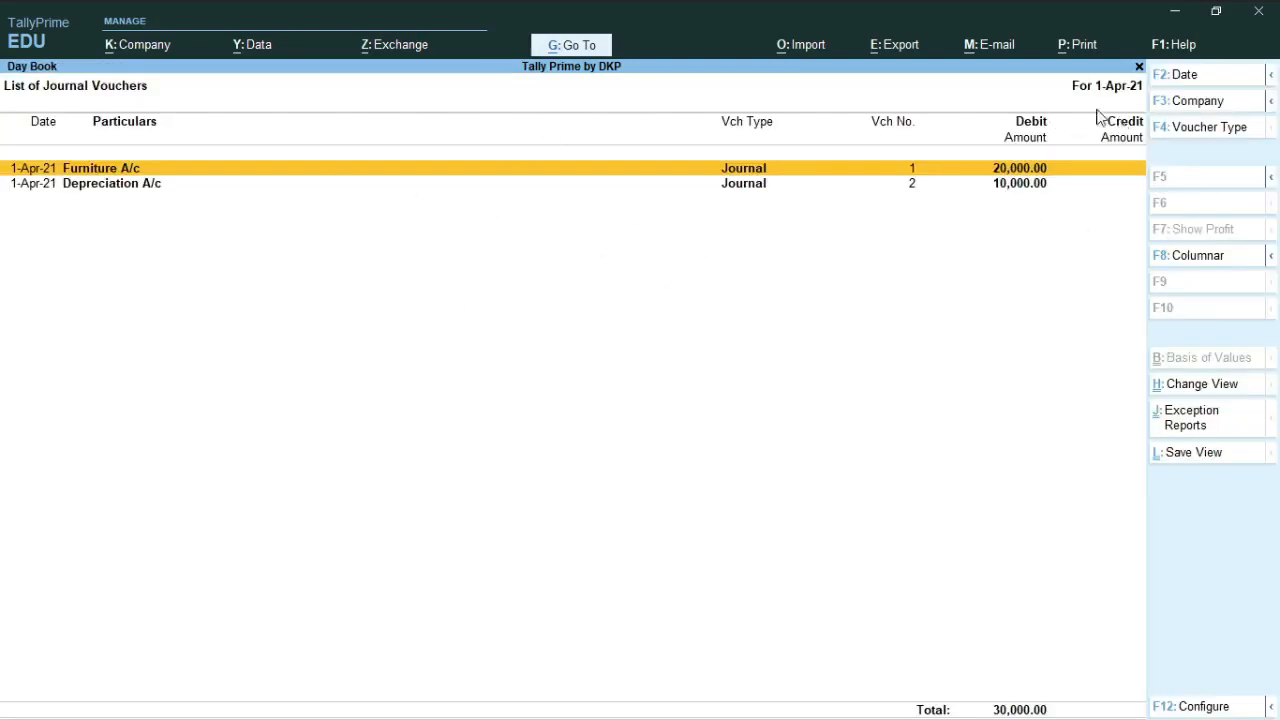
Set the period of the Day Book's journal voucher list from 1-4-2021 to 1-5-2021.
key(F2)
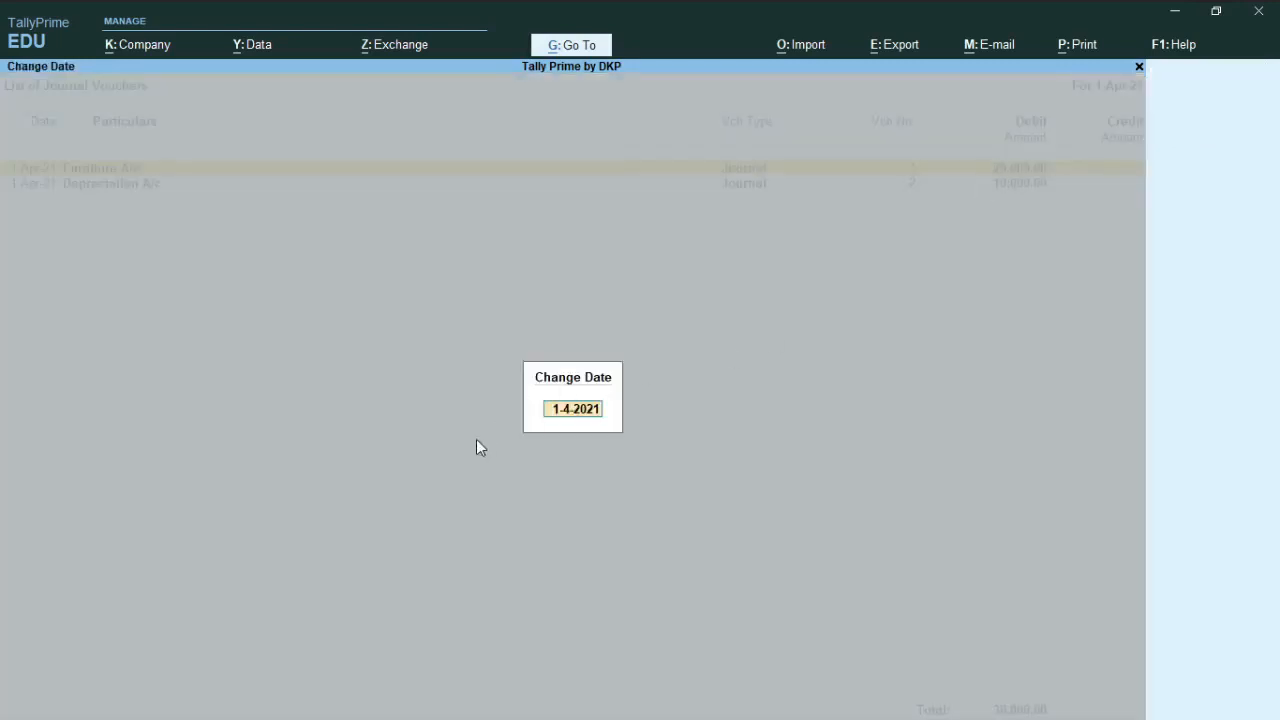
key(Return)
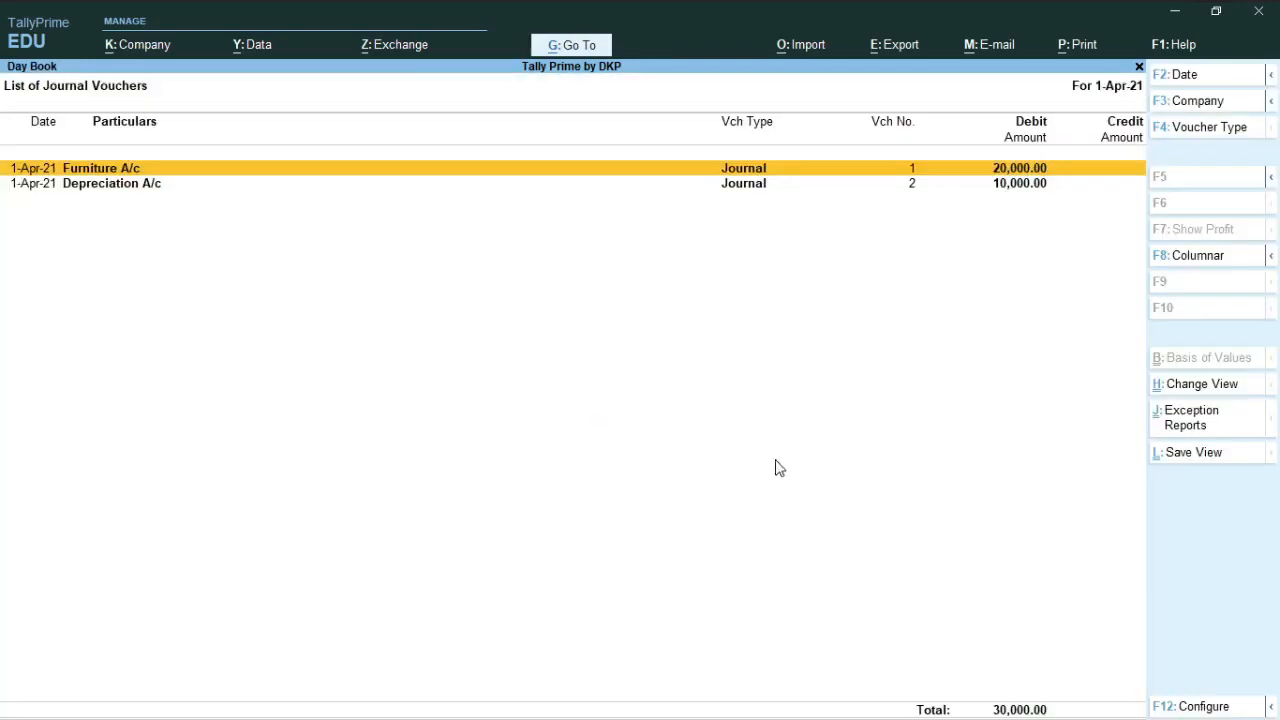
key(alt)
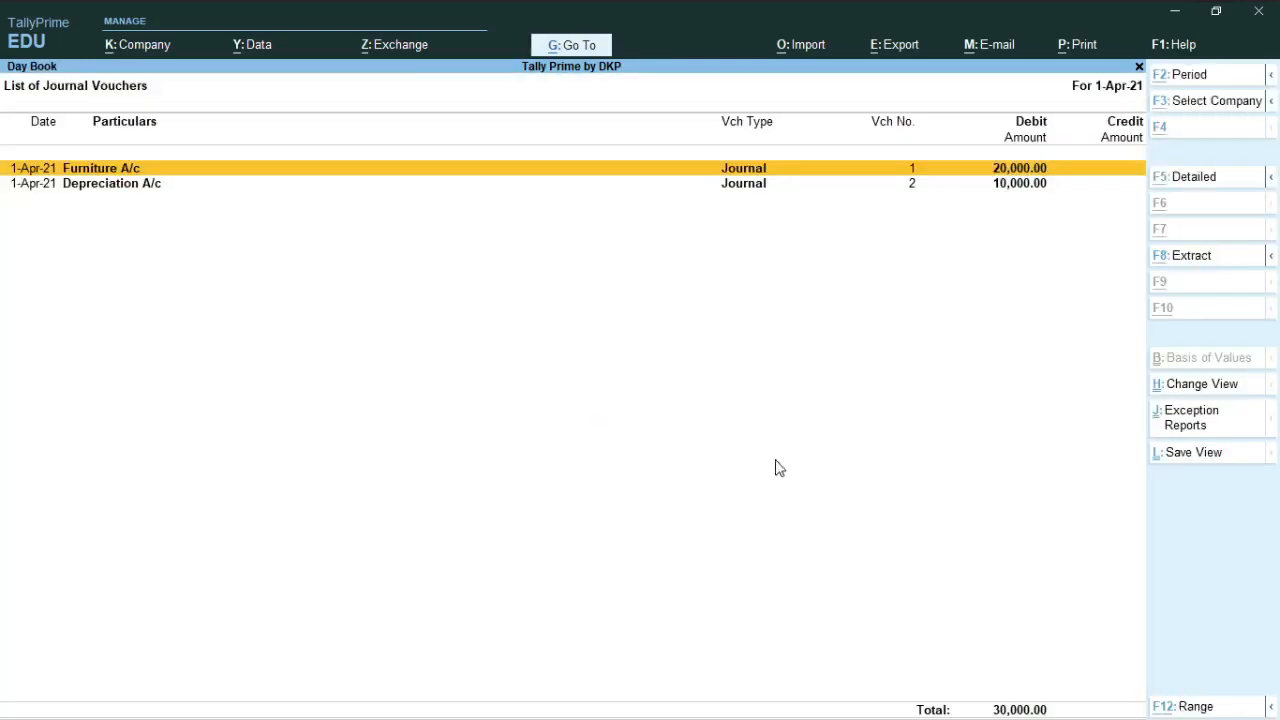
key(alt+F2)
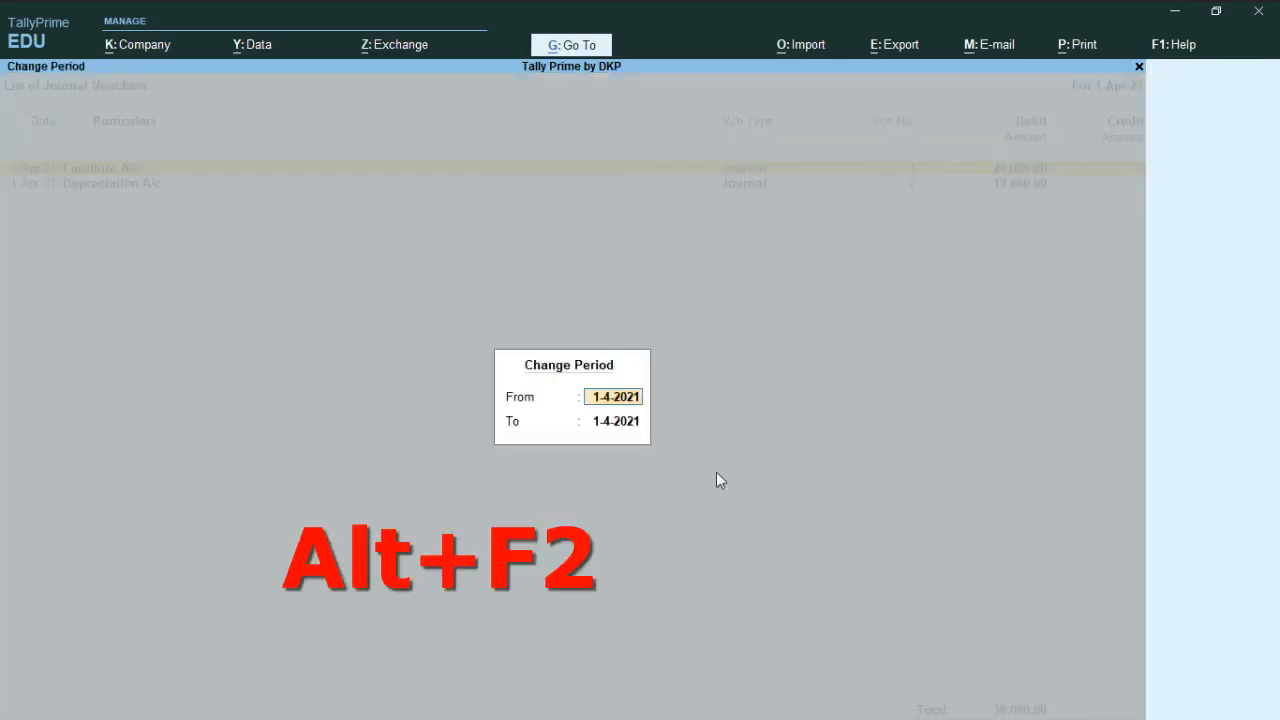
key(Return)
text(1)
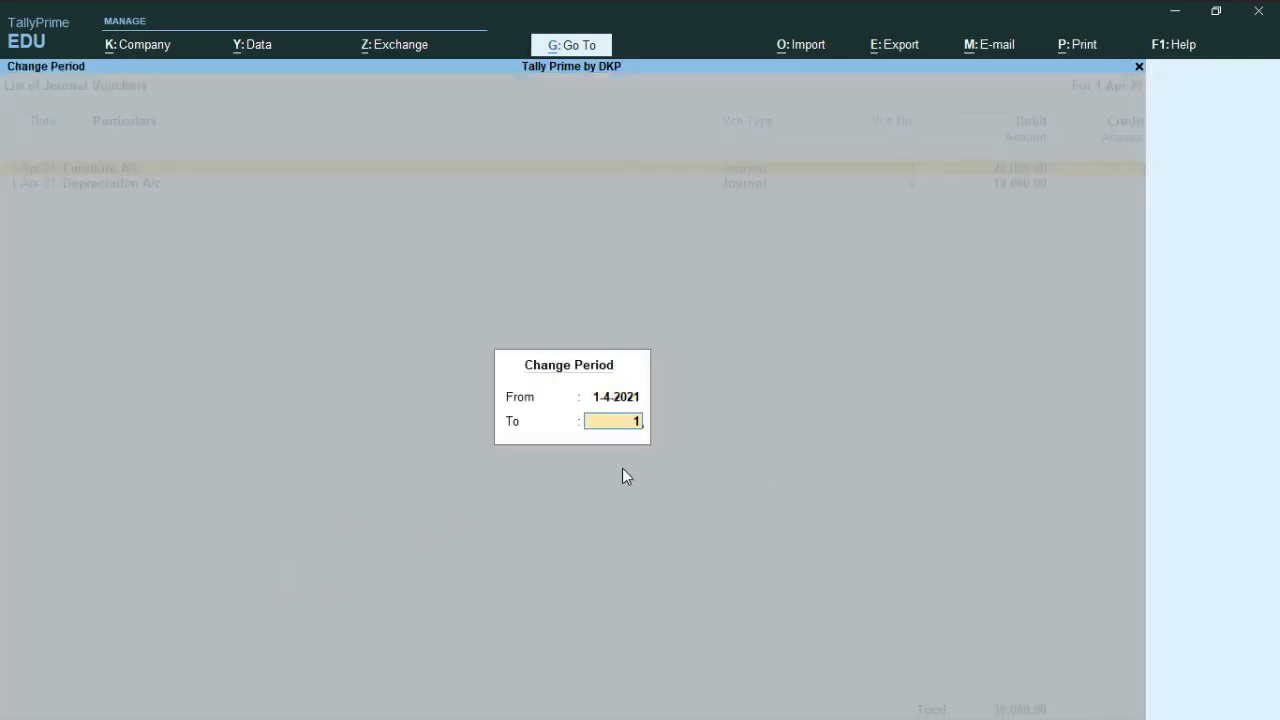
text( 5 2021)
key(Return)
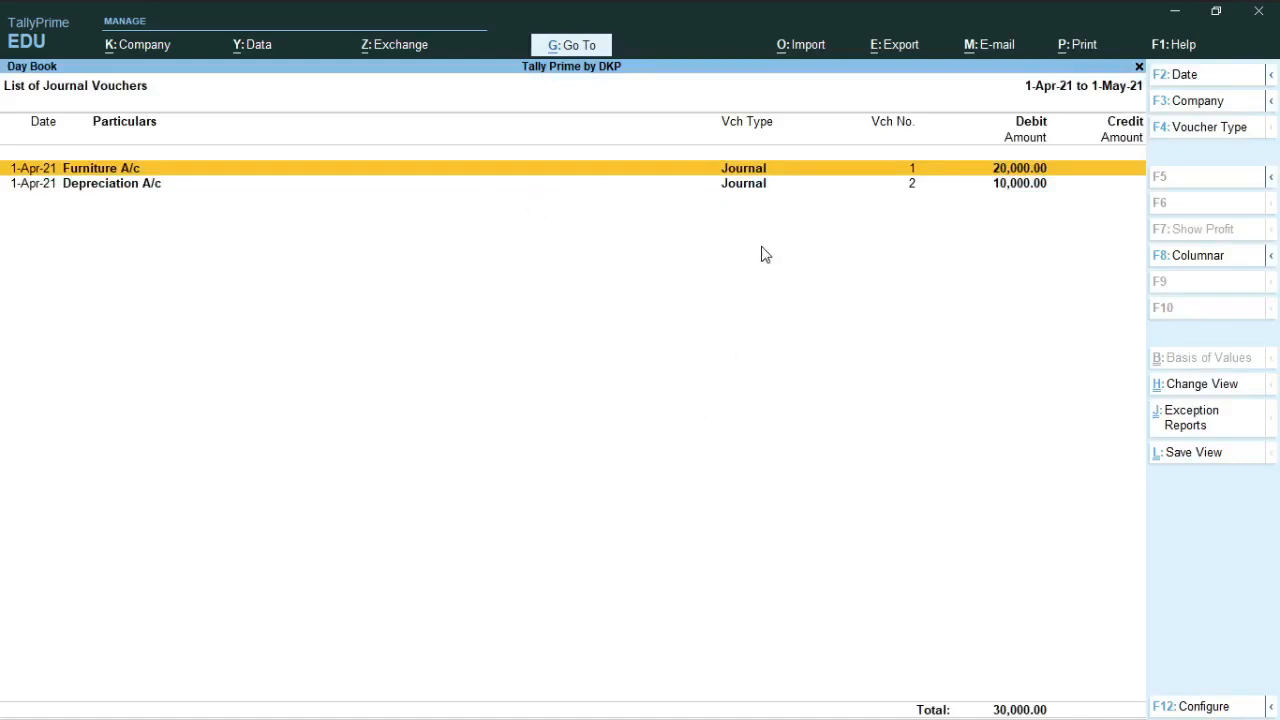
Request deletion of the Depreciation A/c journal voucher in the Day Book and decline it.
key(Down)
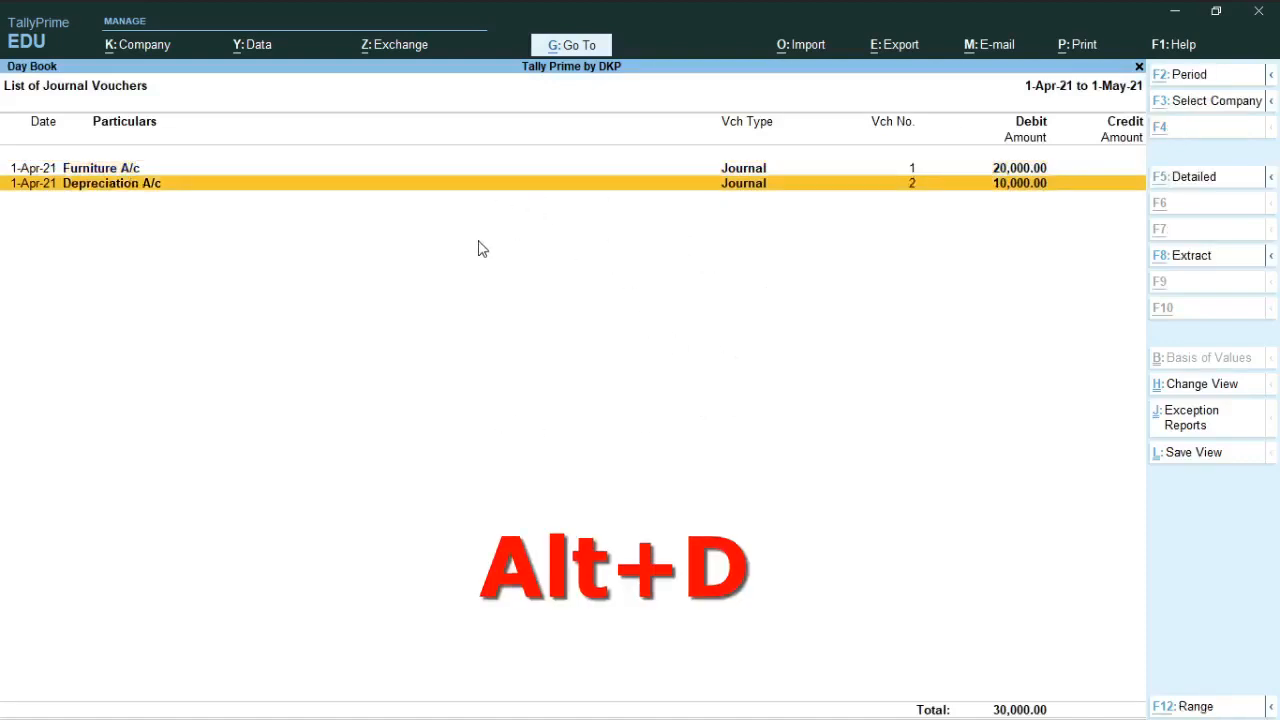
key(alt+d)
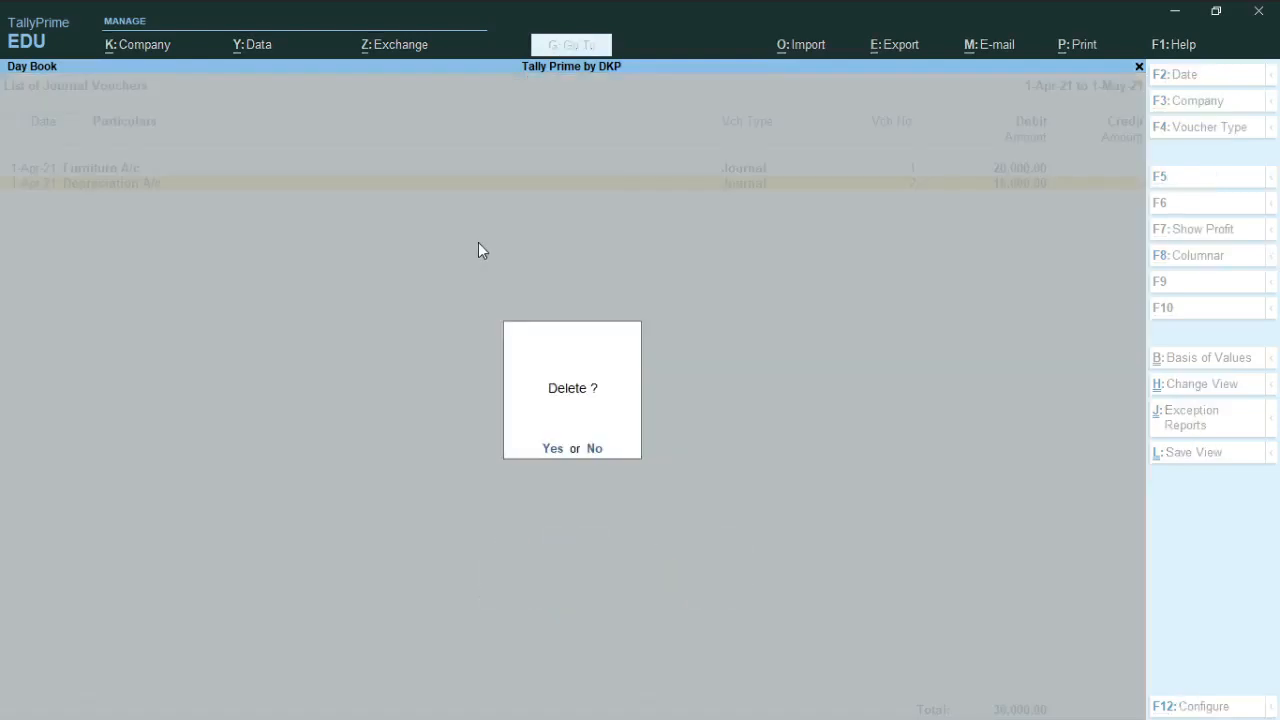
click(621, 448)
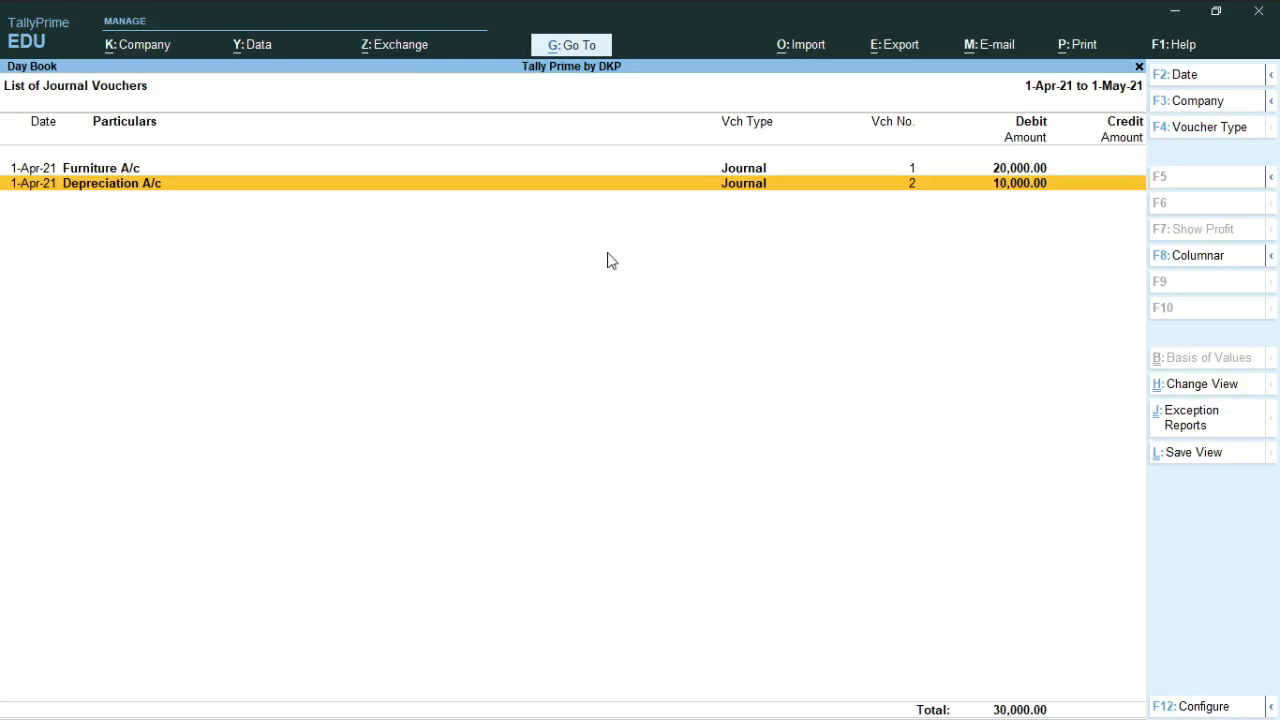
View the journal voucher list in detailed form to check the credited ledgers, and return to the full Day Book.
key(Up)
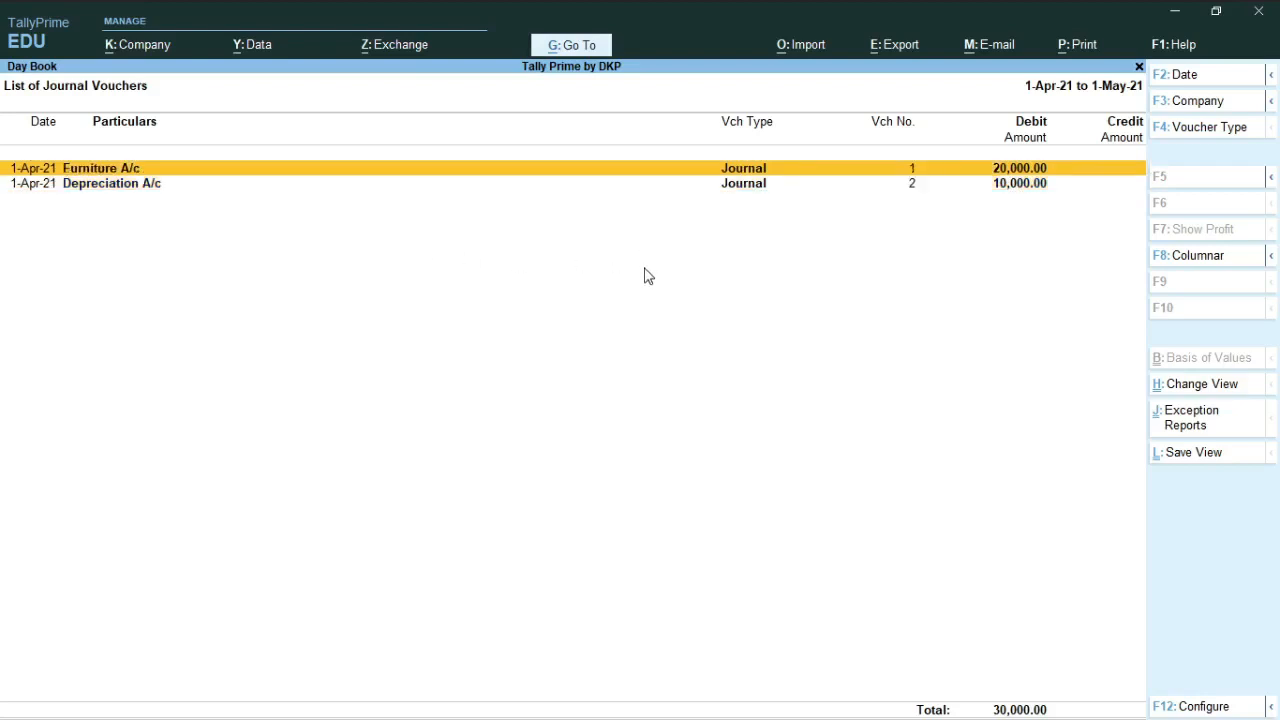
key(alt+F1)
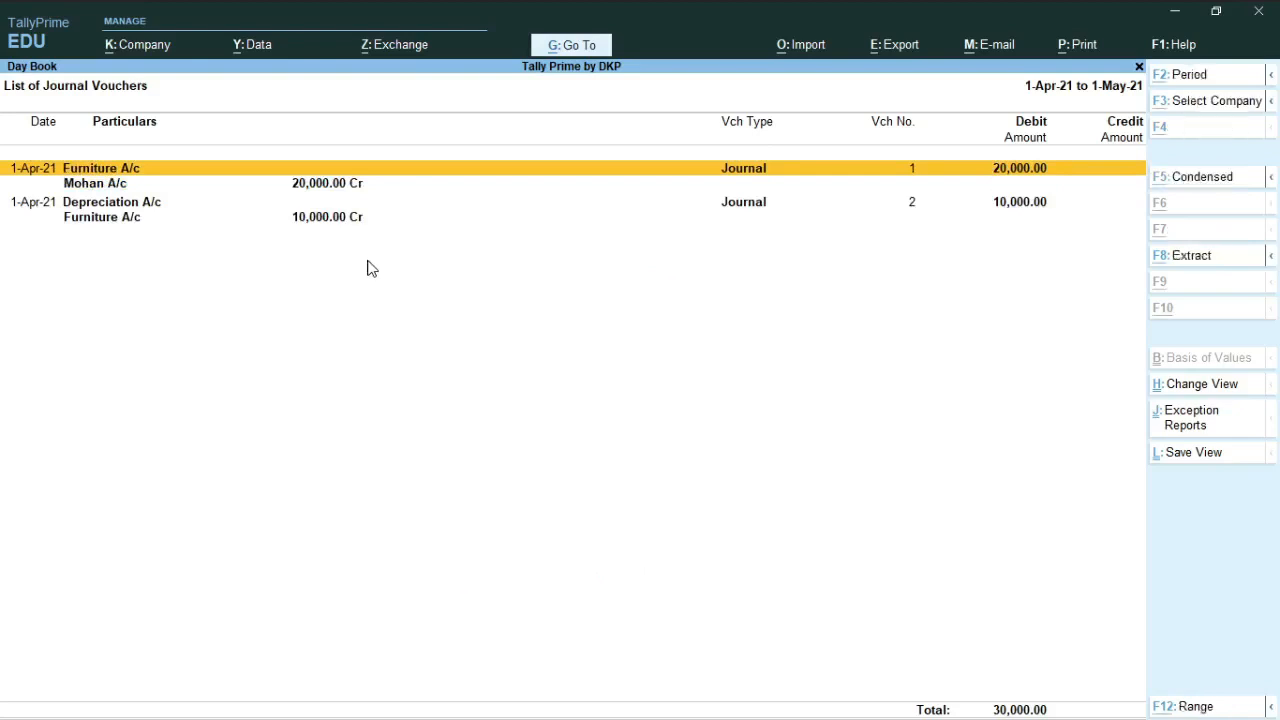
key(Escape)
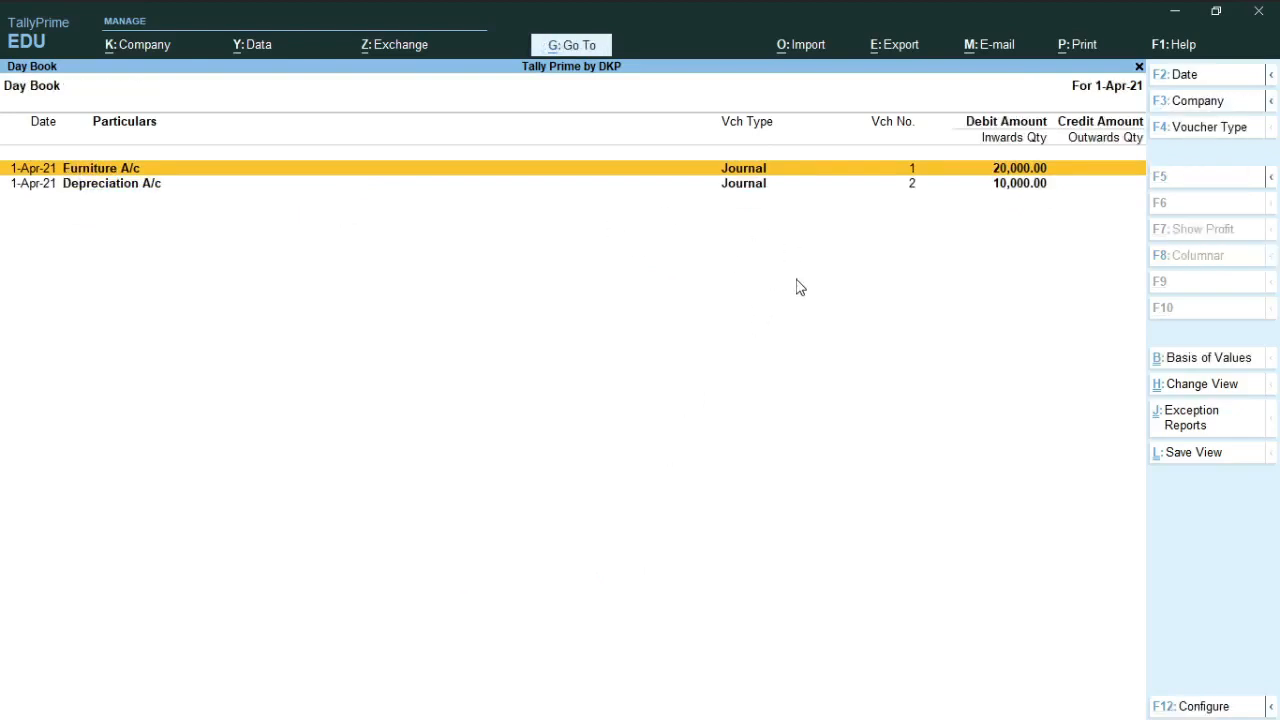
Remove the Furniture A/c line from the Day Book display and restore it.
key(ctrl+r)
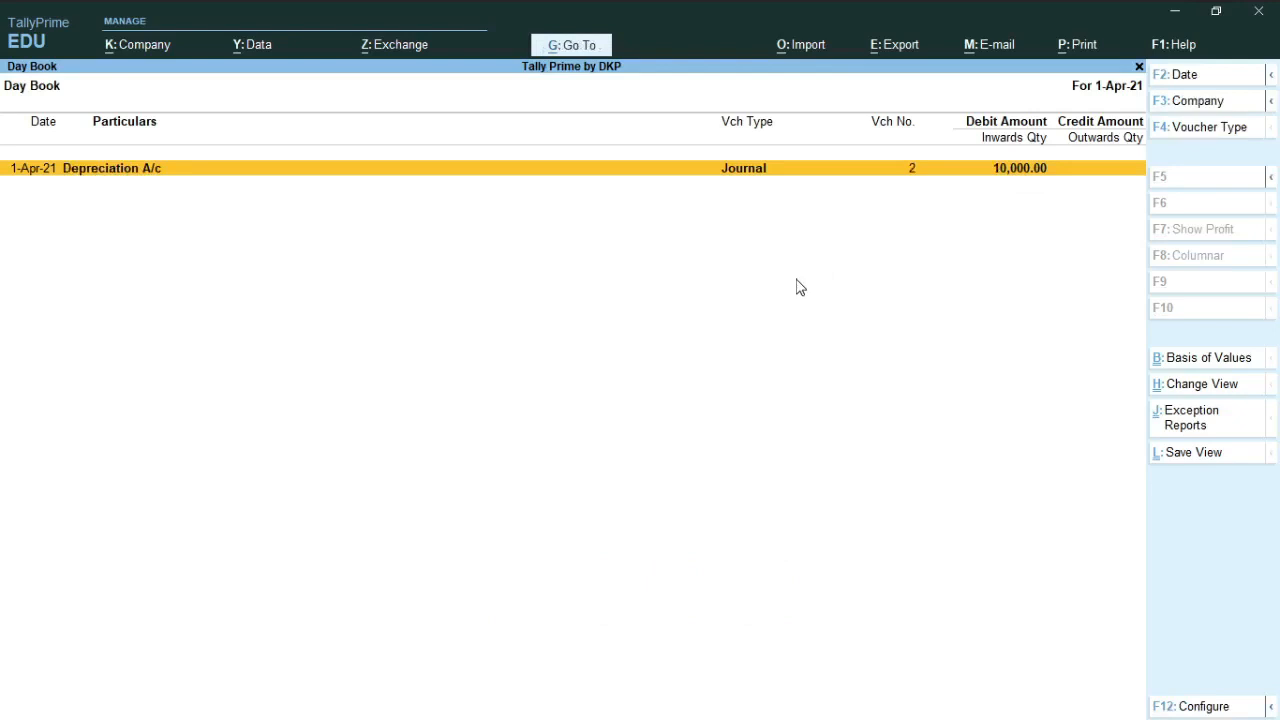
key(ctrl+u)
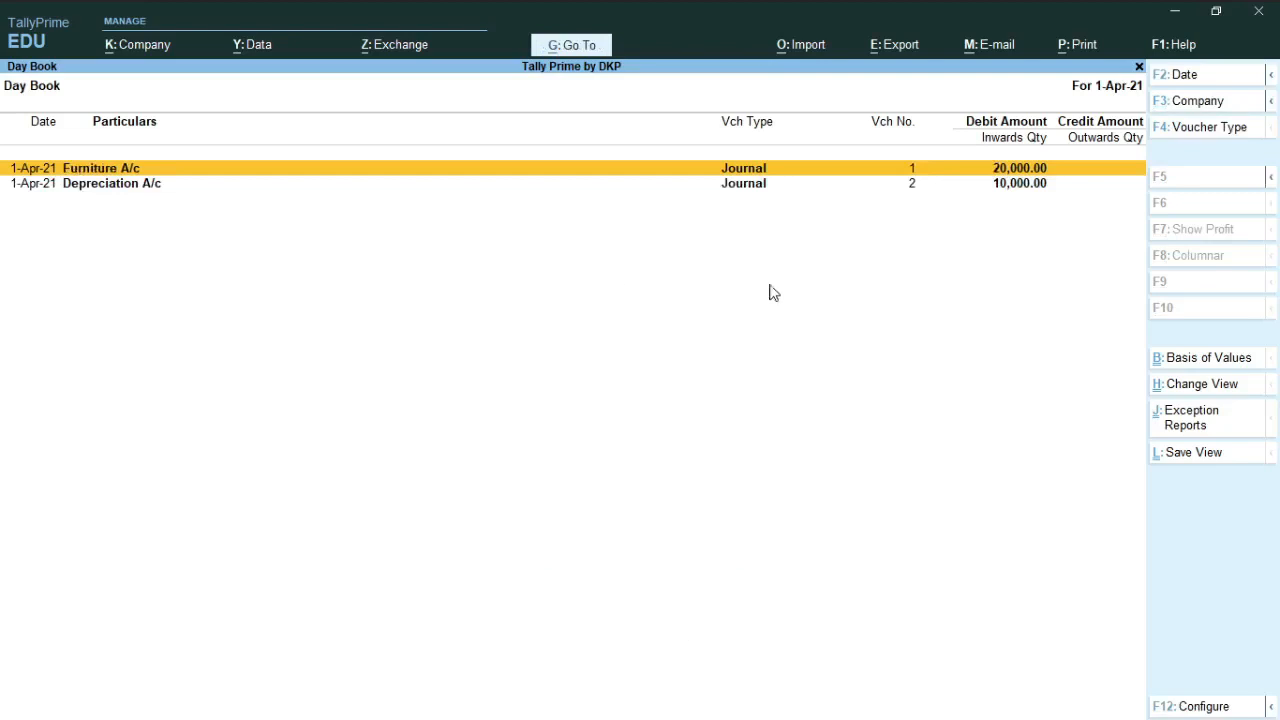
key(ctrl)
Open the Depreciation A/c voucher for alteration, keep Depreciation A/c as the debit ledger, go through its remaining fields and accept it.
key(Down)
key(Return)
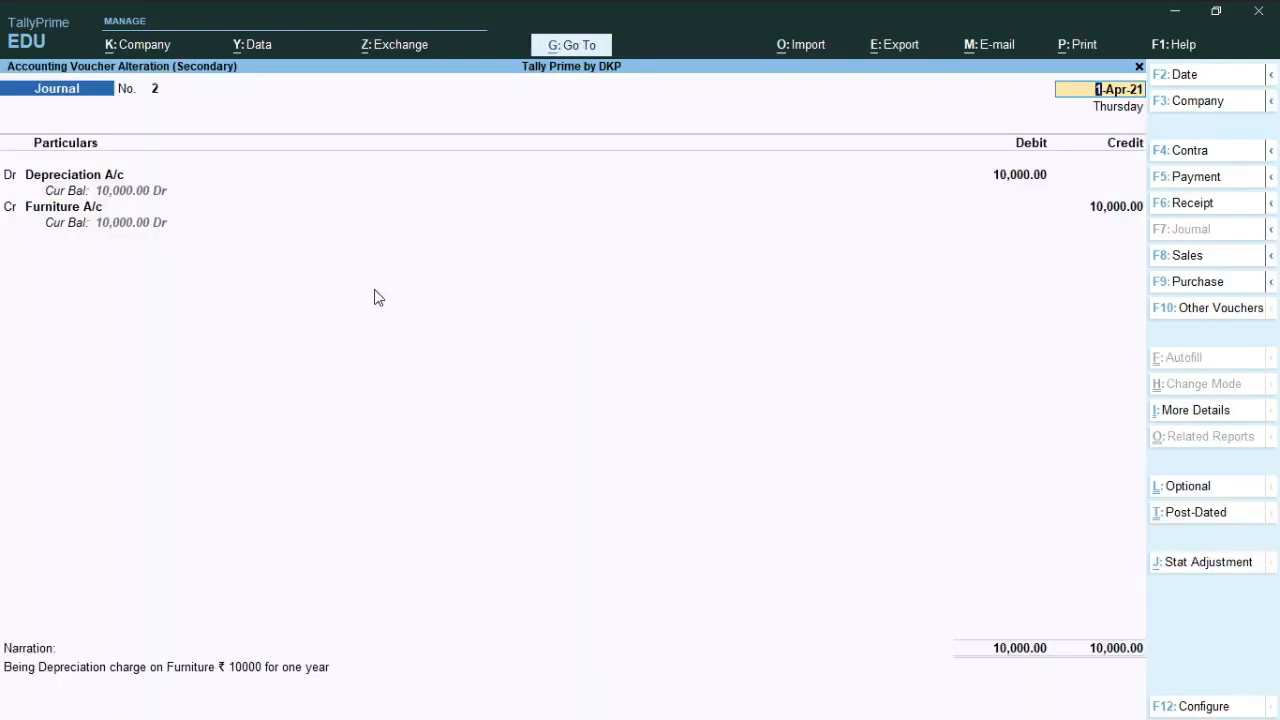
key(Return)
key(Down)
key(Down)
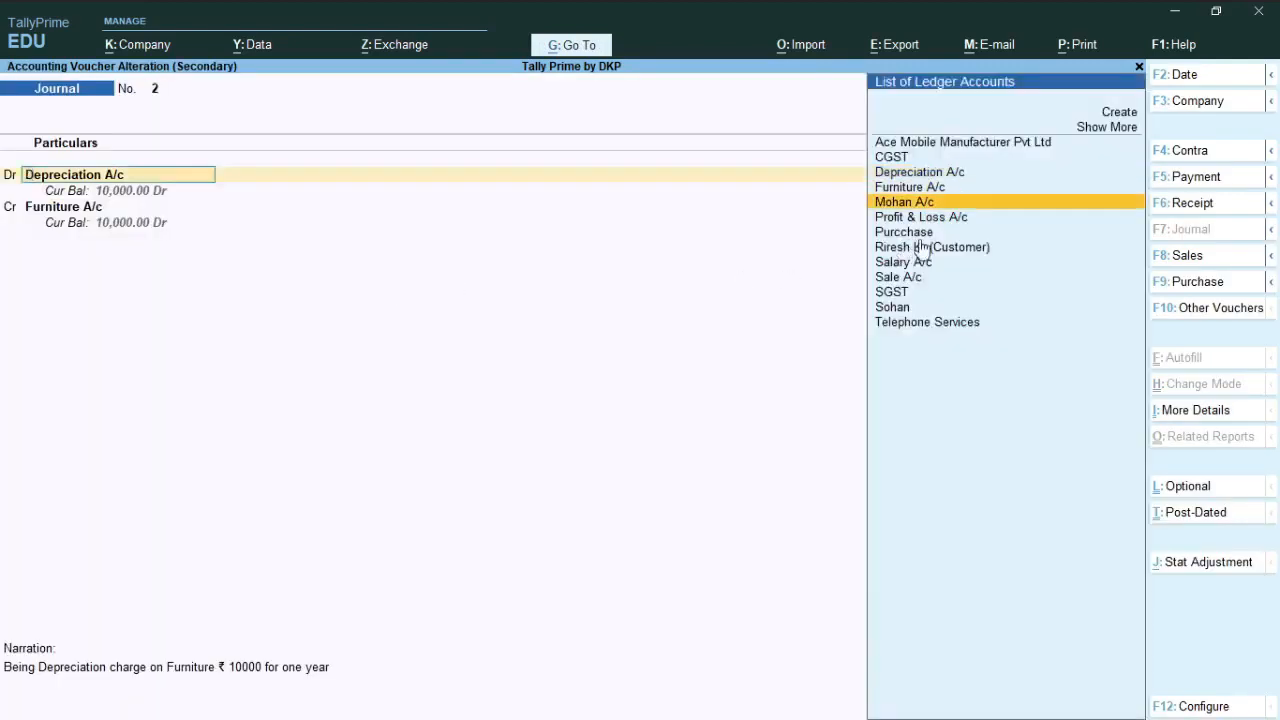
key(Up)
key(Up)
key(Return)
key(Return)
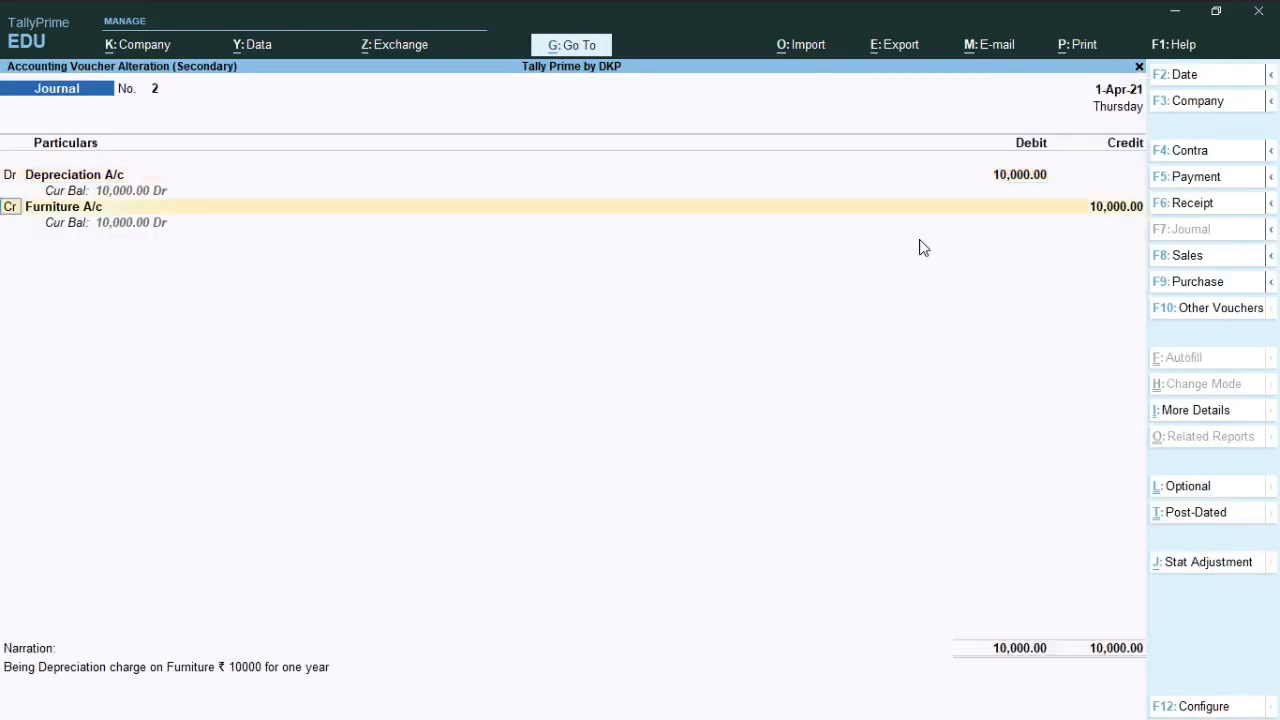
key(Return)
key(Return)
key(Return)
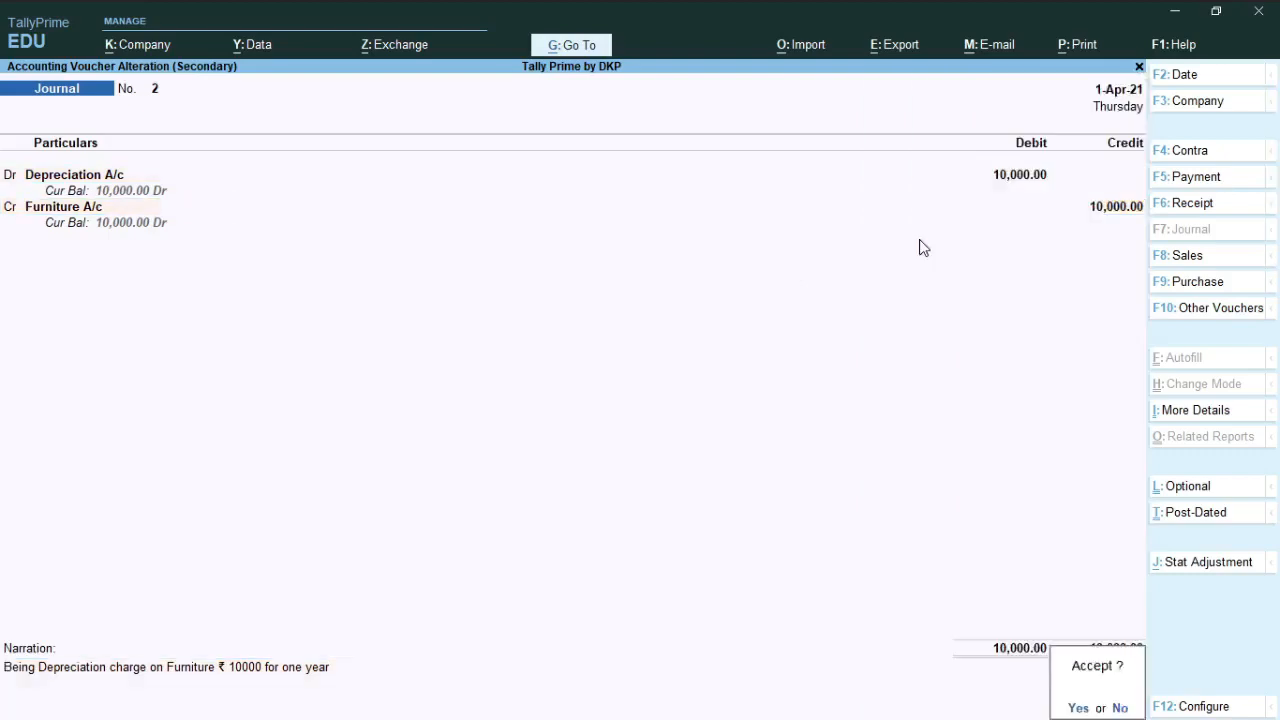
key(Return)
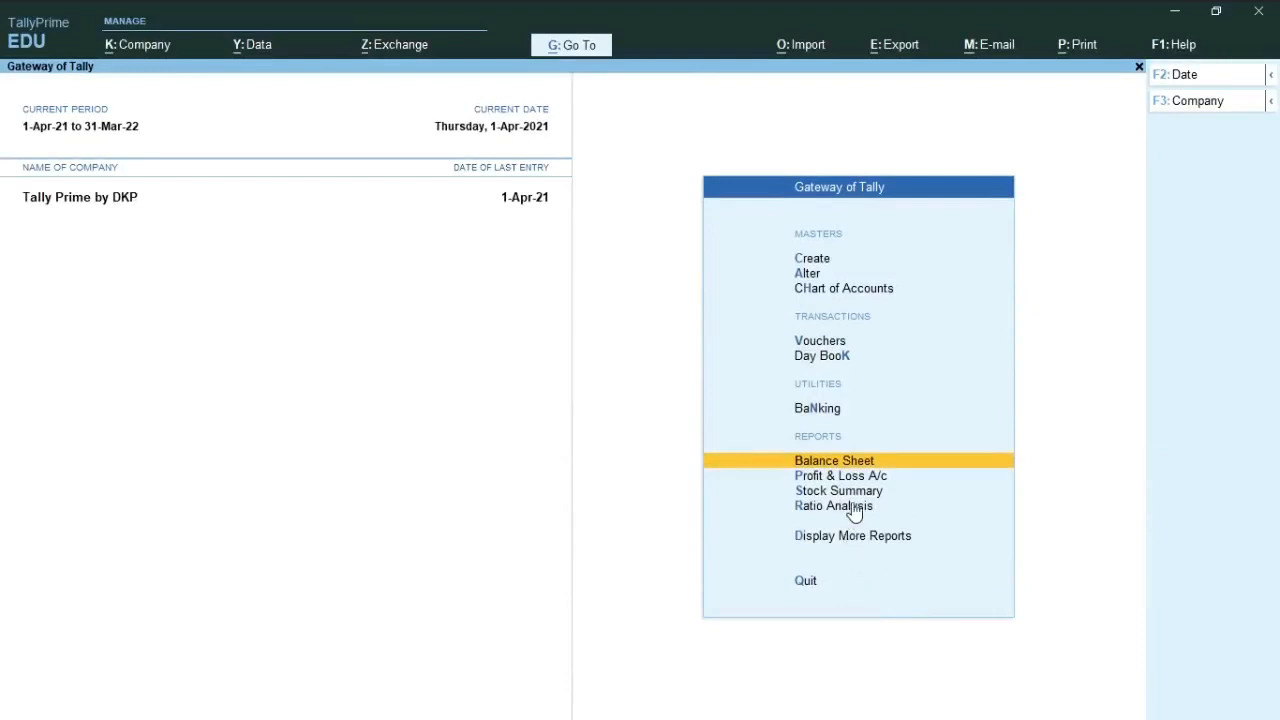
Open the Balance Sheet and expand it to its detailed form.
key(Down)
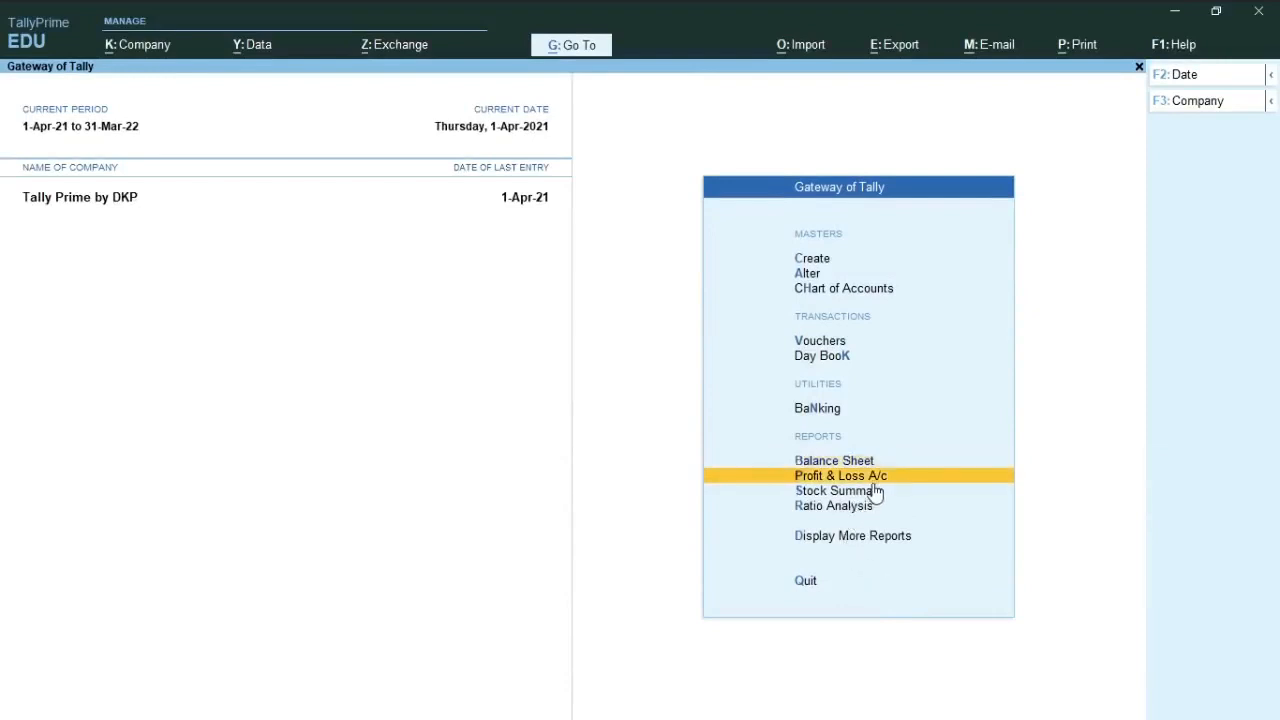
key(Down)
key(Up)
key(Up)
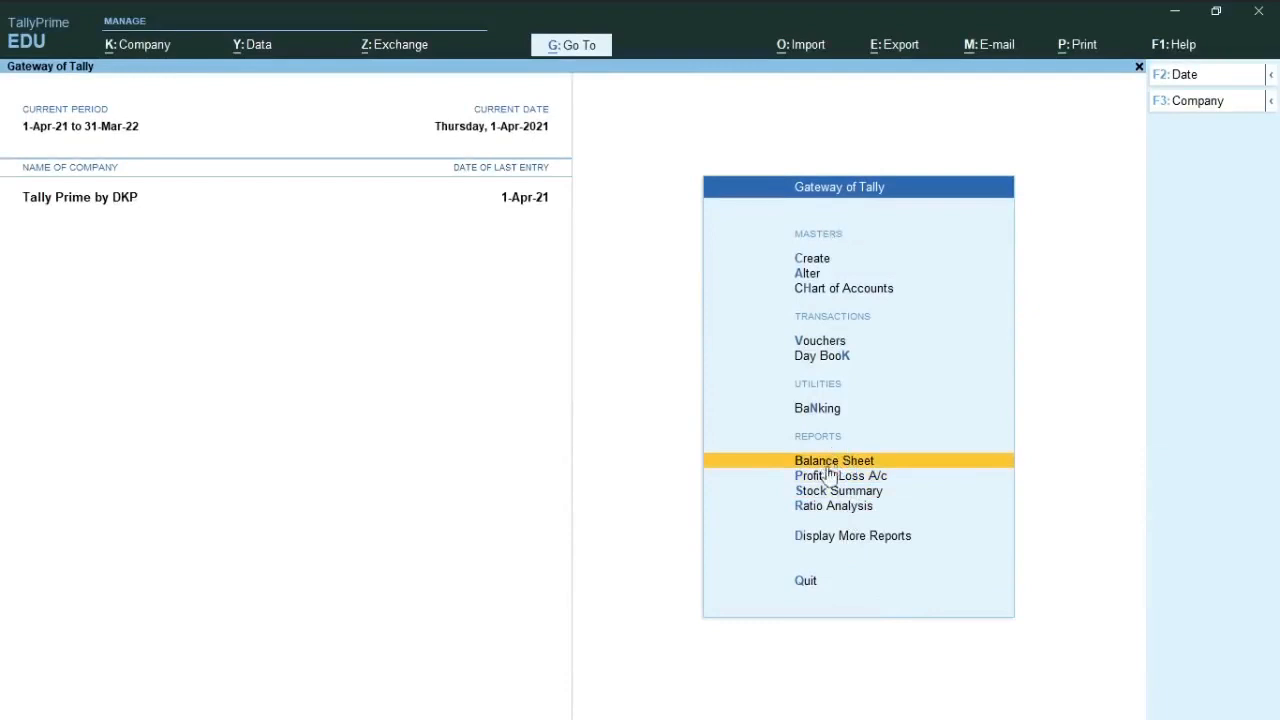
key(b)
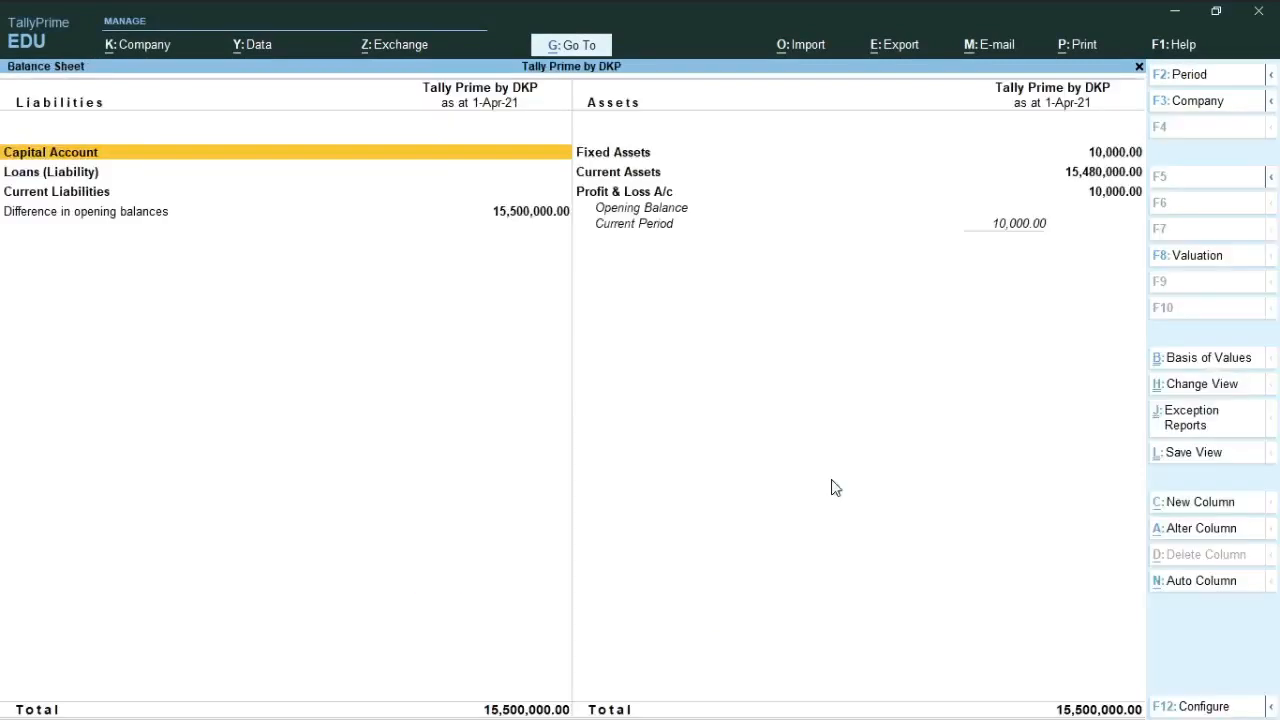
key(alt+F1)
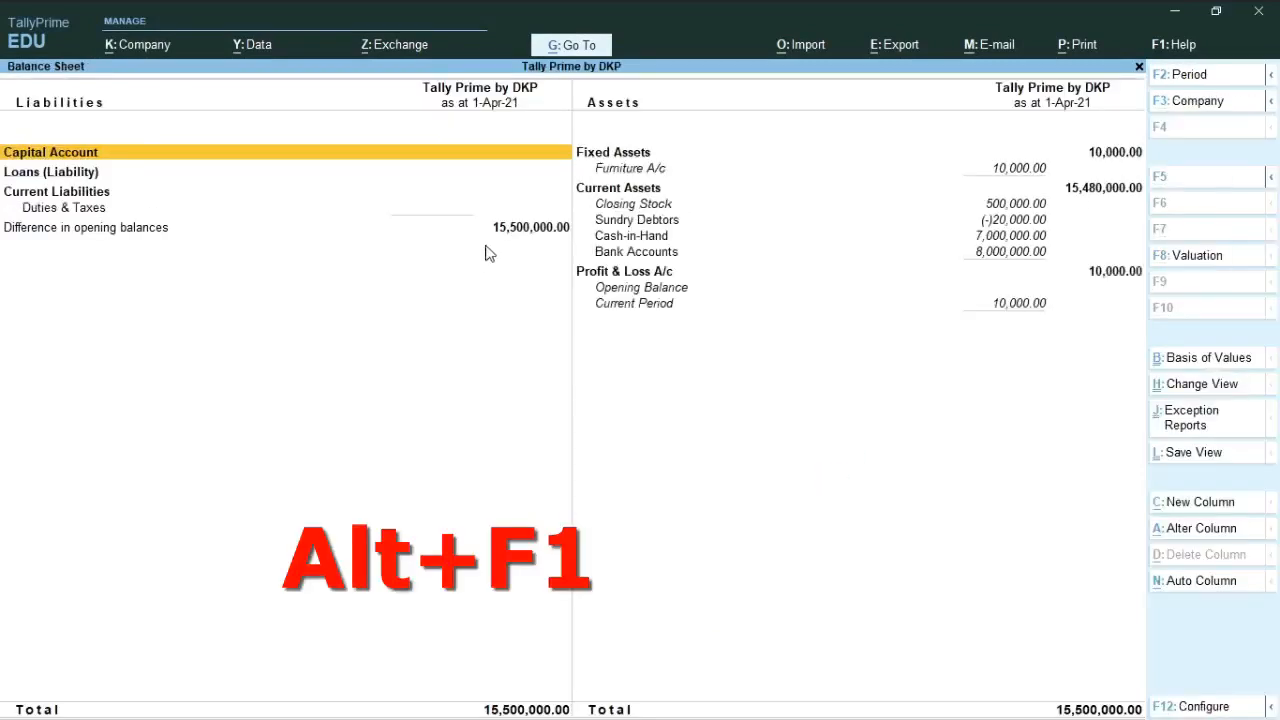
View the monthly summary of Furniture A/c under Fixed Assets and return to the Balance Sheet.
key(Down)
click(636, 158)
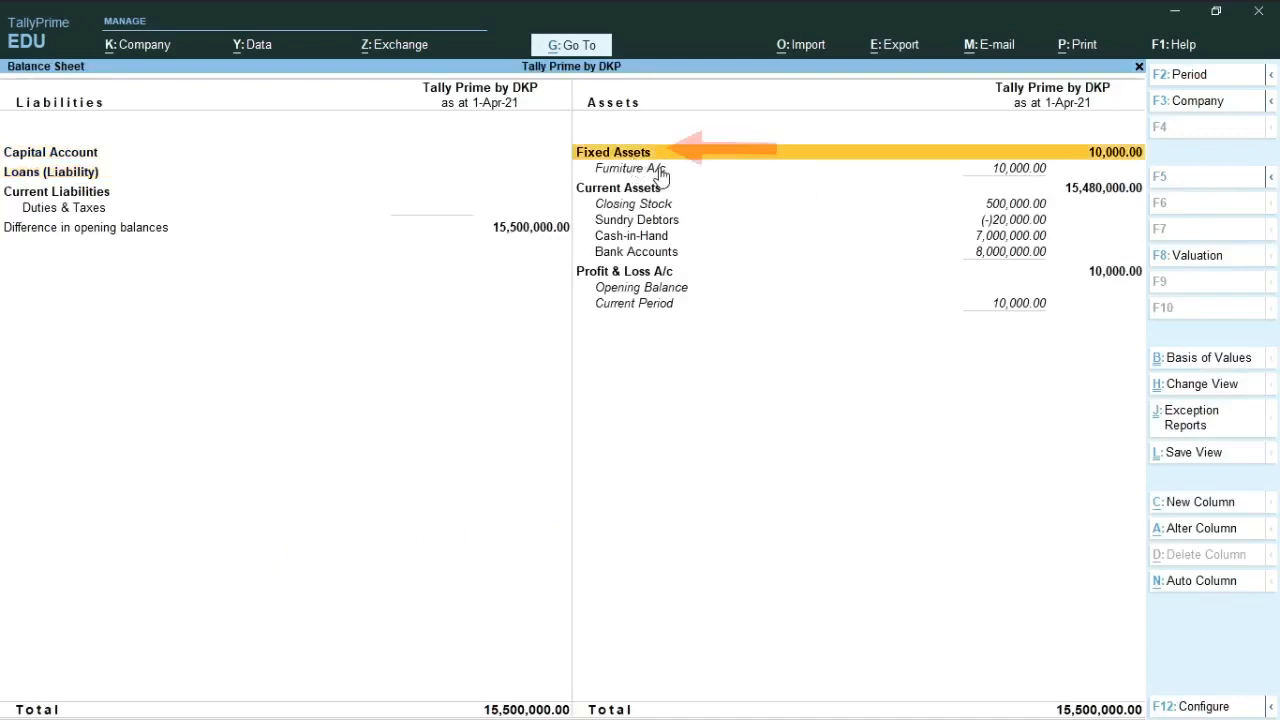
click(659, 170)
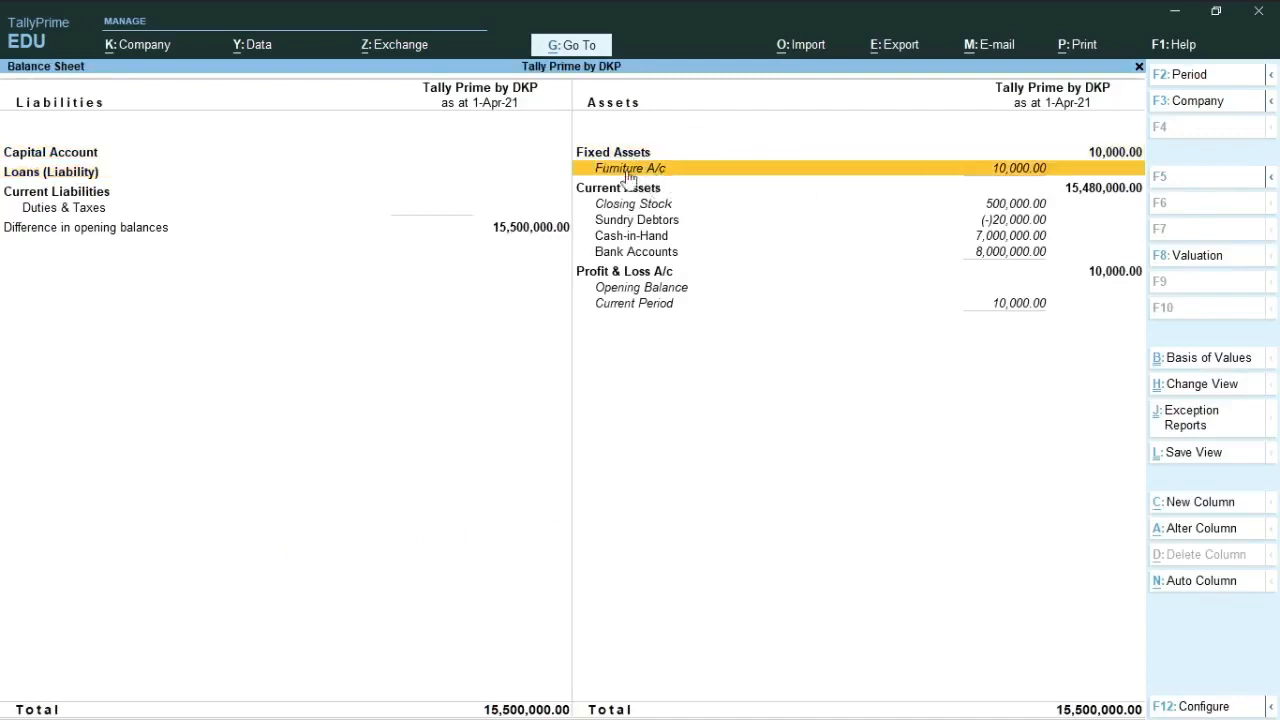
click(691, 172)
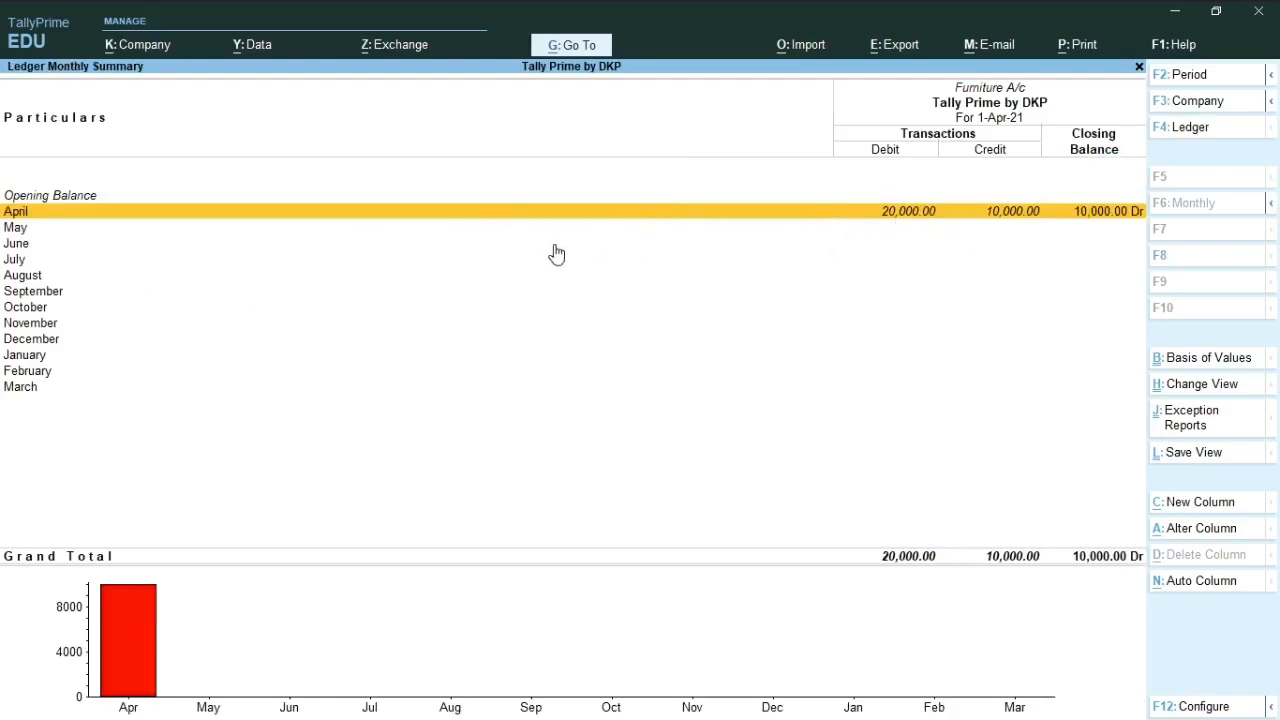
key(Escape)
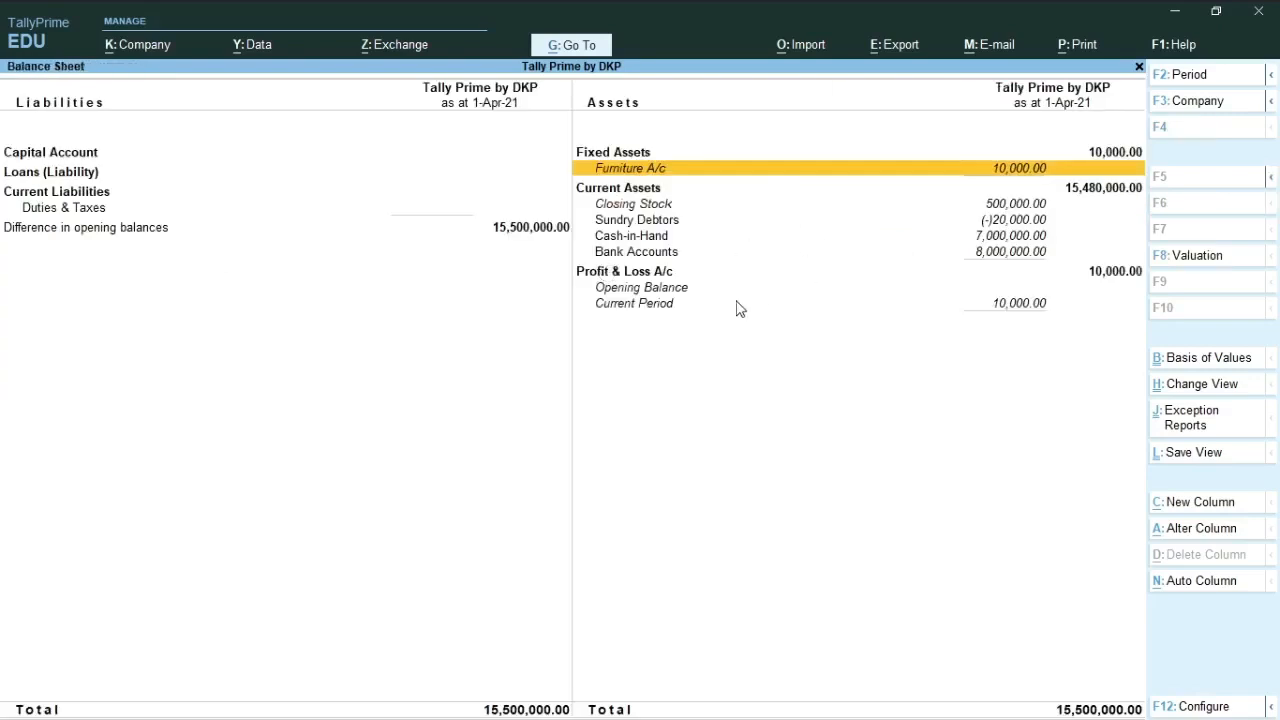
Go through the Fixed Assets and Current Assets entries on the Balance Sheet, and close the report.
key(Down)
key(Down)
key(Down)
key(Down)
key(Up)
key(Up)
key(Up)
key(Up)
key(Up)
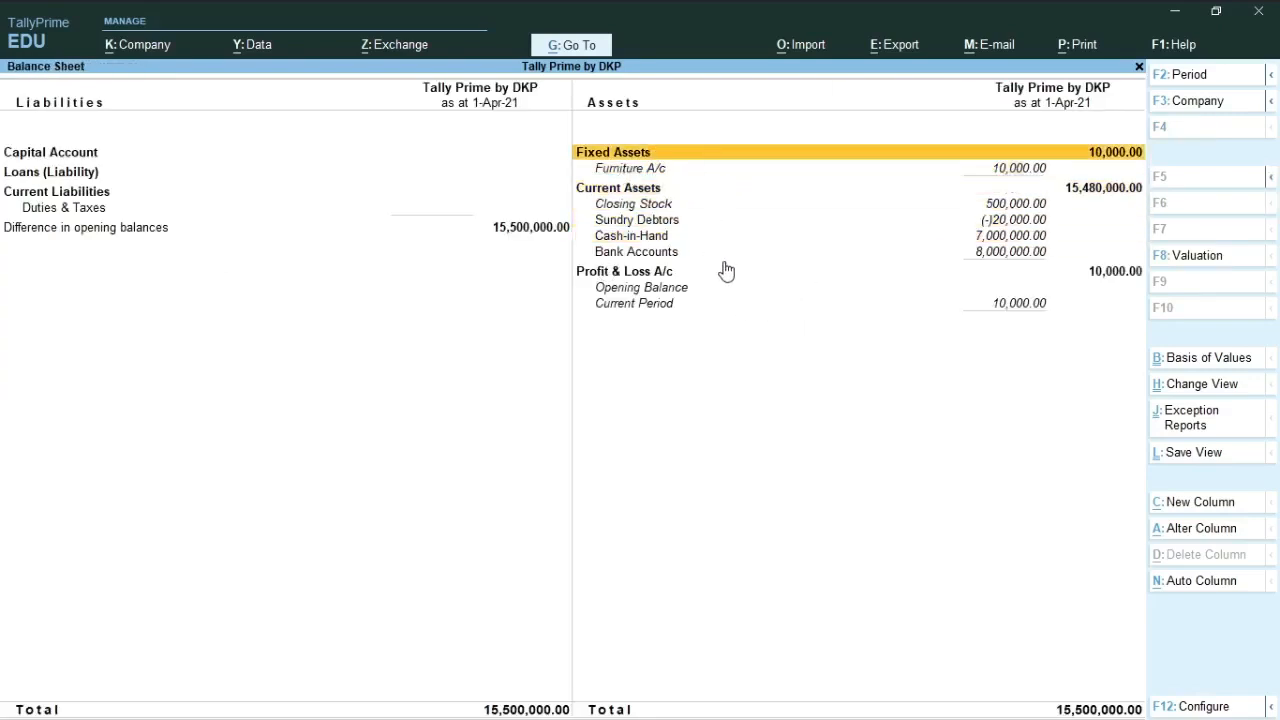
key(Escape)
View the Profit & Loss A/c in detailed form to check Depreciation A/c under Indirect Expenses, and close it.
key(Down)
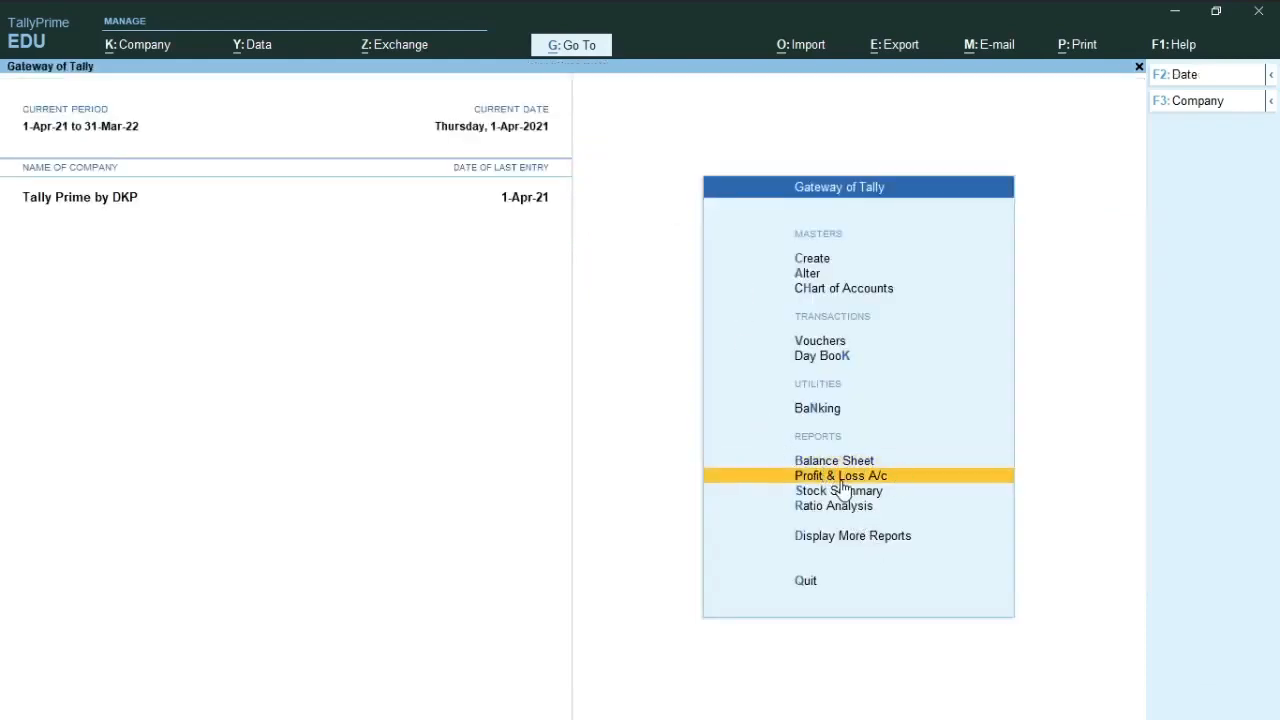
key(p)
key(alt+F1)
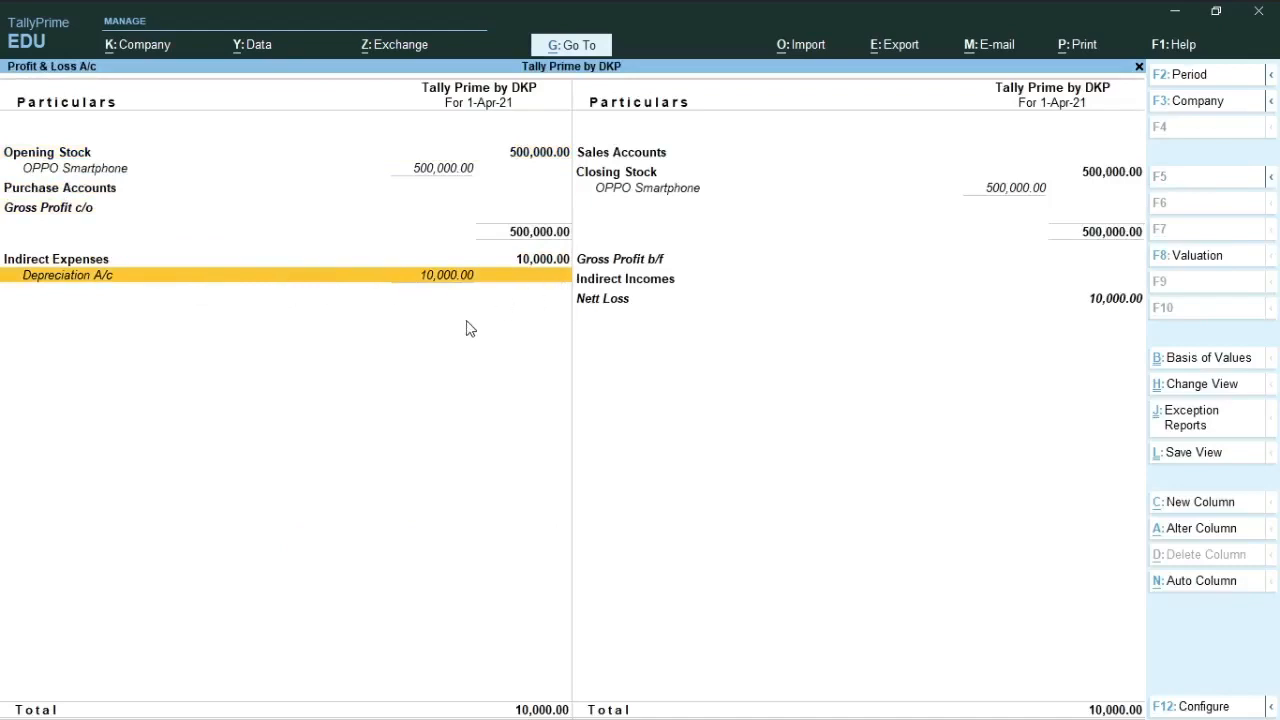
key(Up)
key(Down)
key(Escape)
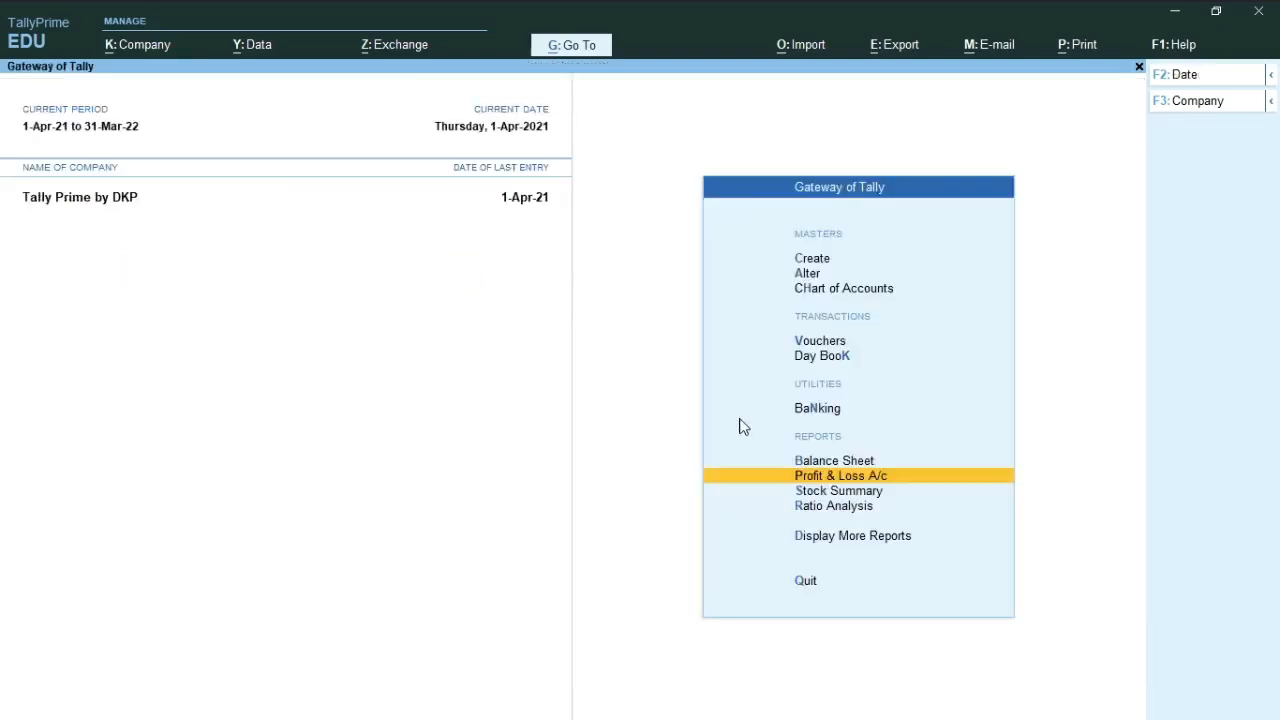
Open the Trial Balance in detailed form and go through its entries down to Depreciation A/c.
click(846, 538)
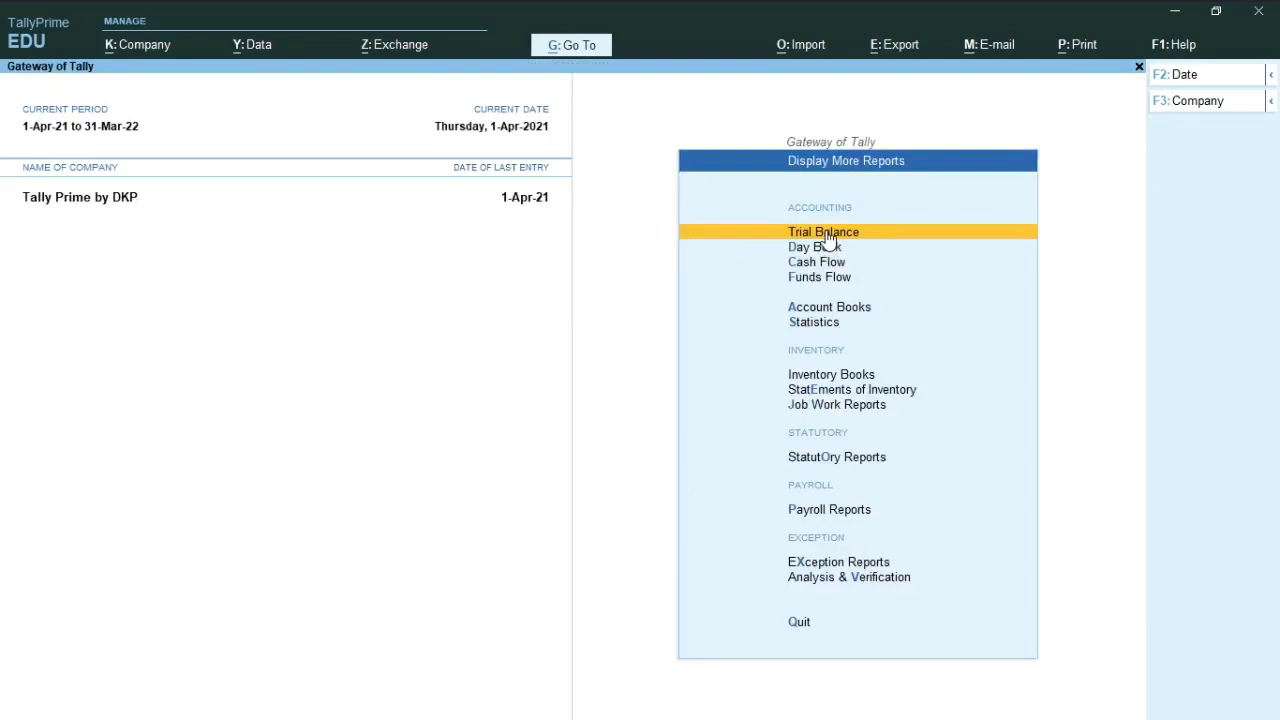
key(t)
key(Down)
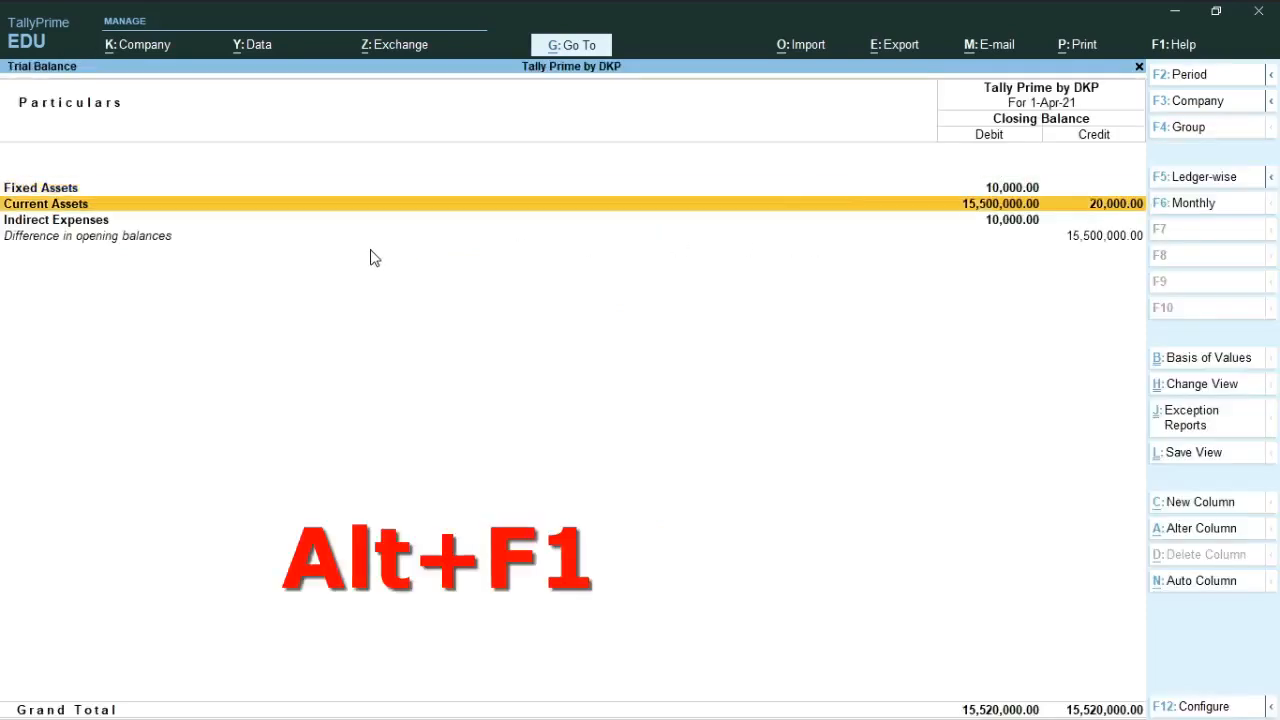
key(alt+F5)
key(Down)
key(Down)
key(Down)
key(Down)
key(Down)
key(Down)
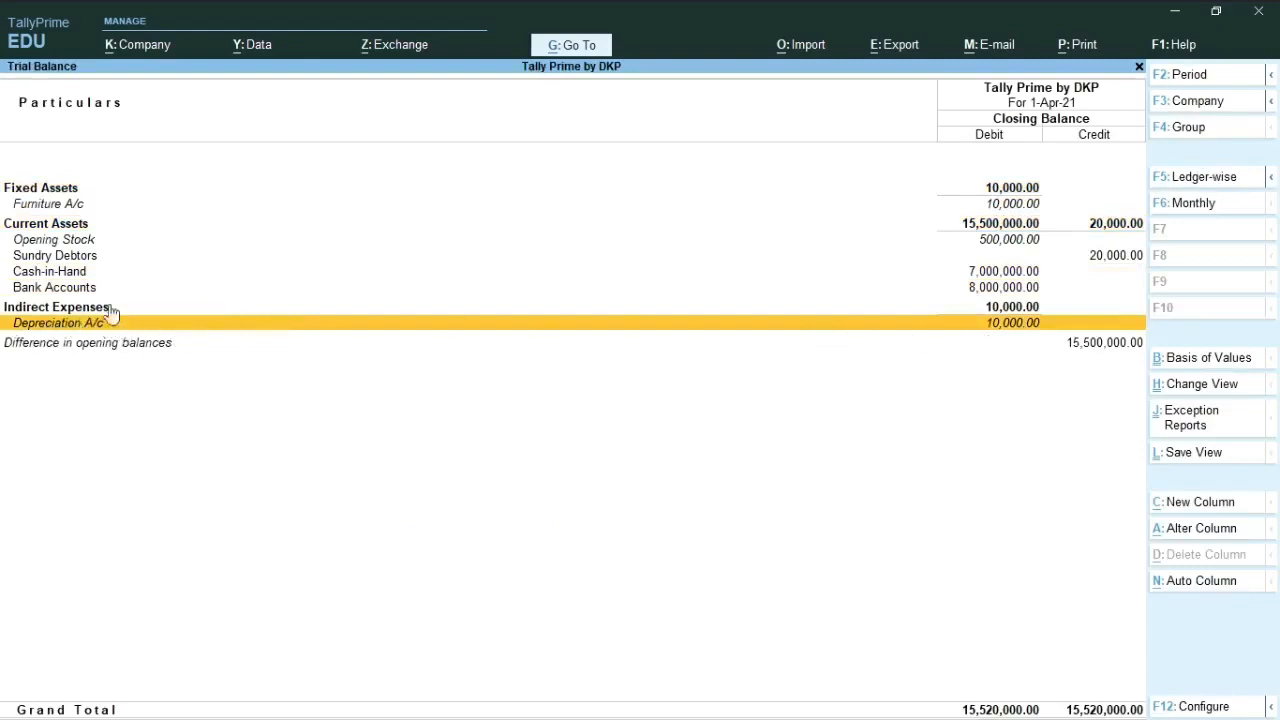
Check the Current Assets group and the Furniture A/c entry in the Trial Balance.
key(Up)
key(Up)
key(Up)
click(78, 226)
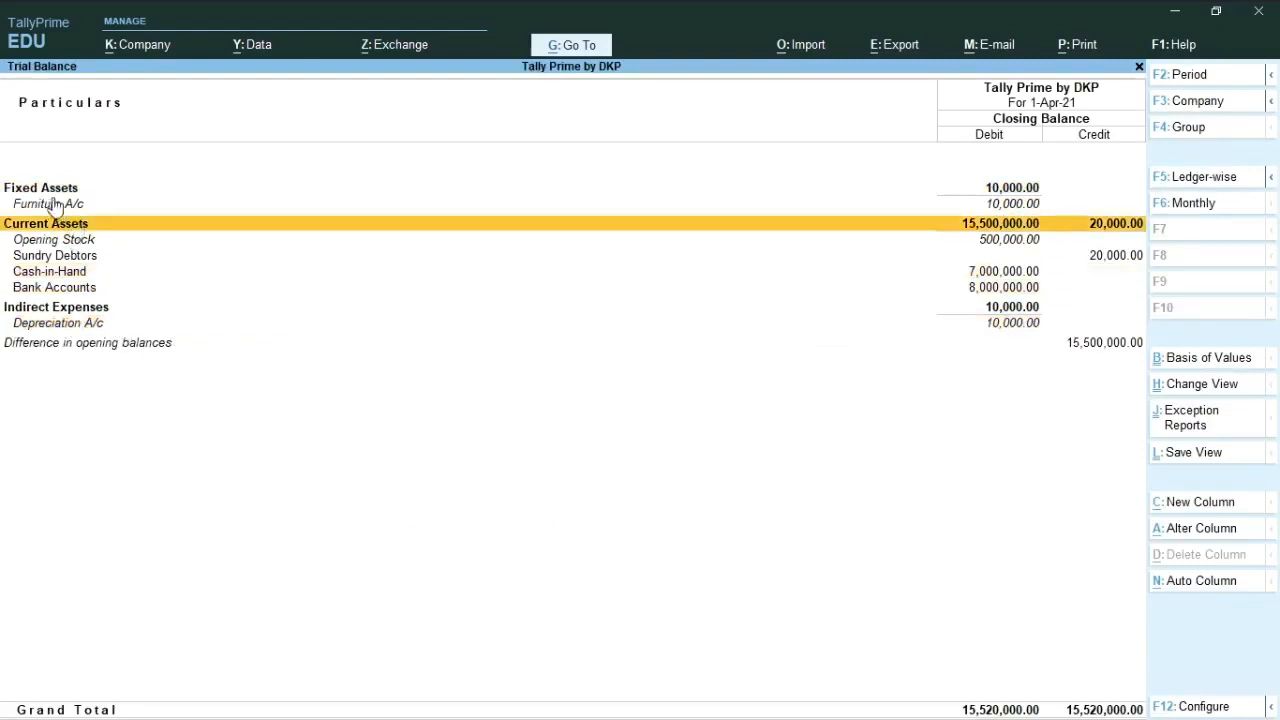
click(410, 203)
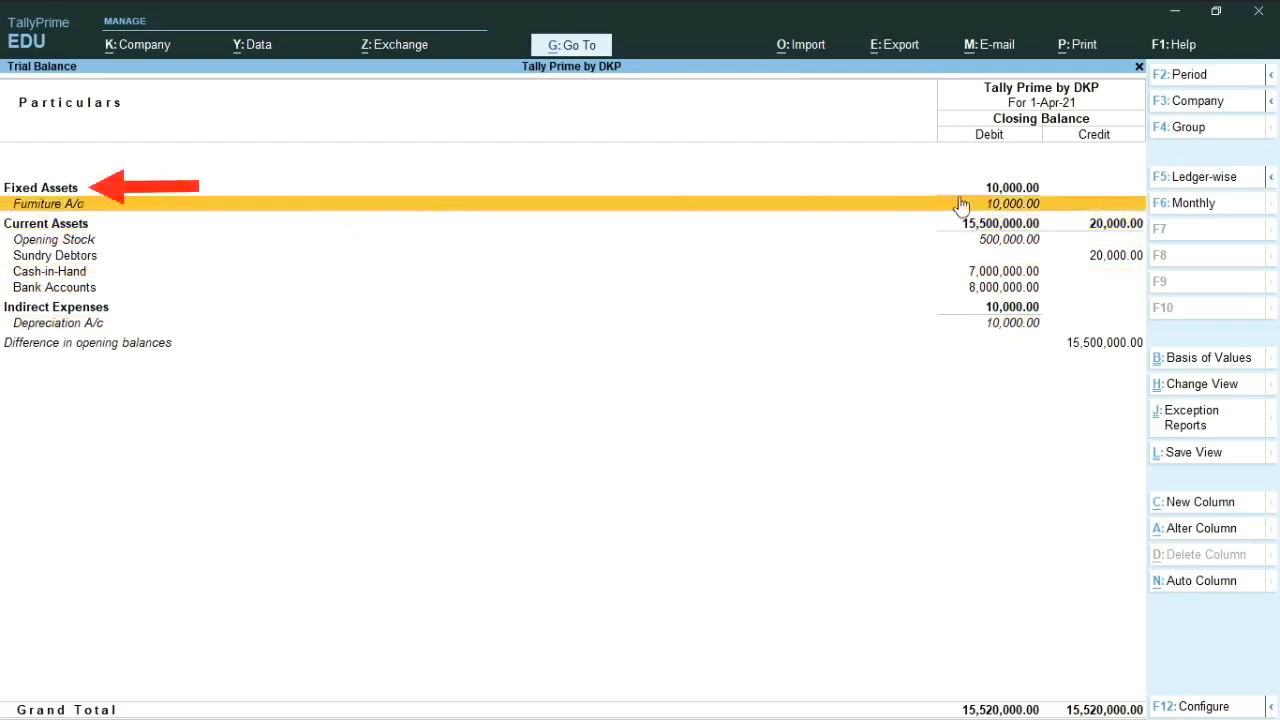
View the monthly summary of Depreciation A/c from the Trial Balance and return to the report.
click(971, 240)
key(Down)
key(Down)
key(Down)
key(Down)
key(Down)
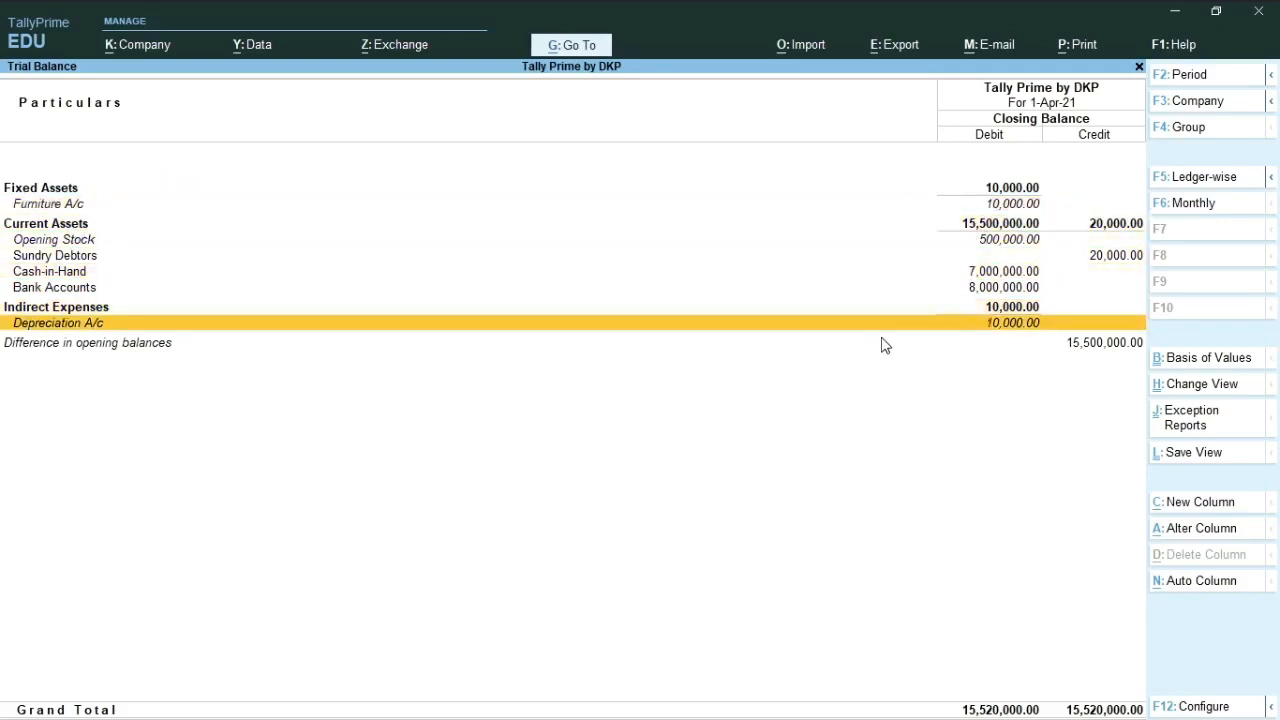
key(Return)
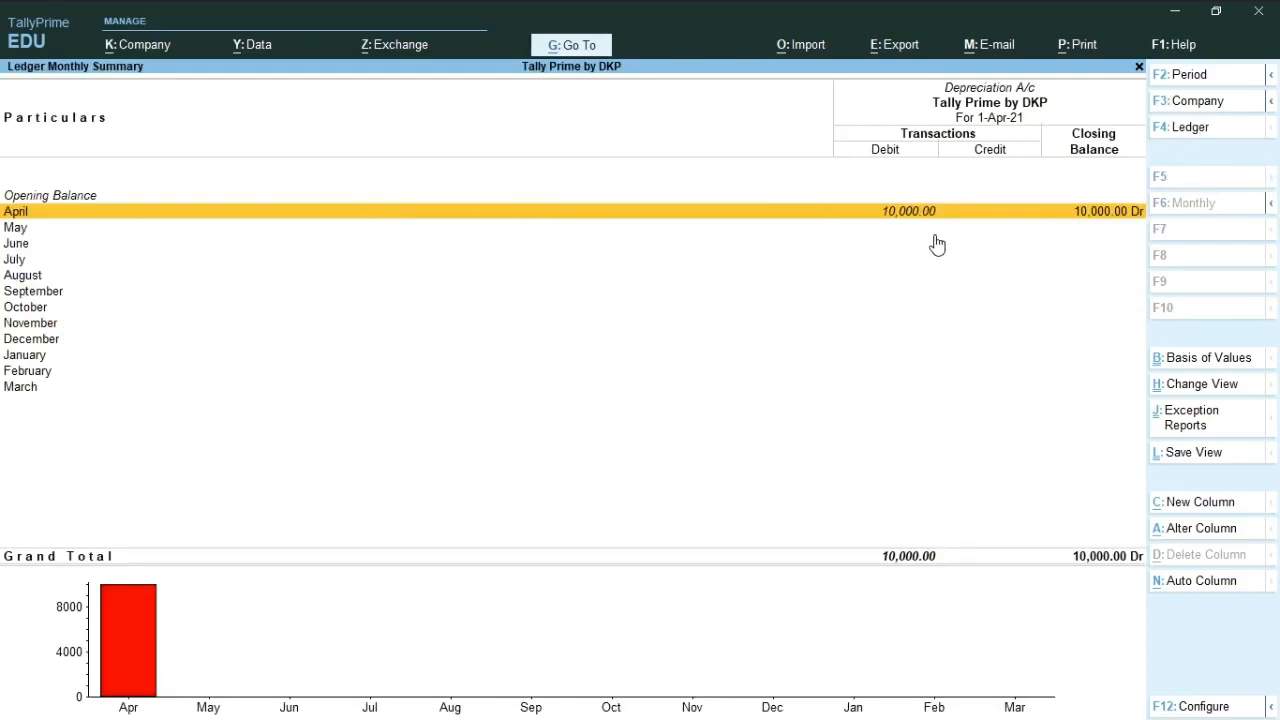
key(Escape)
View the monthly summary and April vouchers of Furniture A/c from the Trial Balance, and return to the additional reports list.
key(Up)
key(Up)
key(Up)
key(Up)
key(Up)
key(Up)
key(Up)
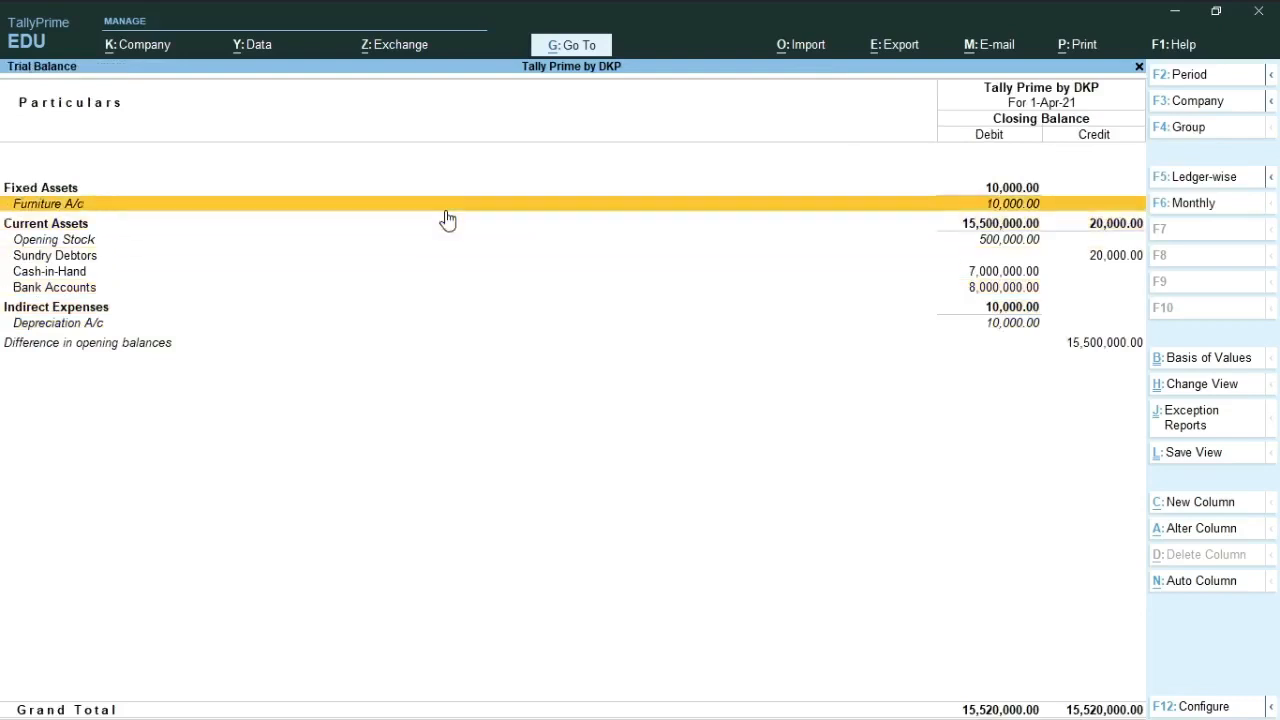
click(443, 207)
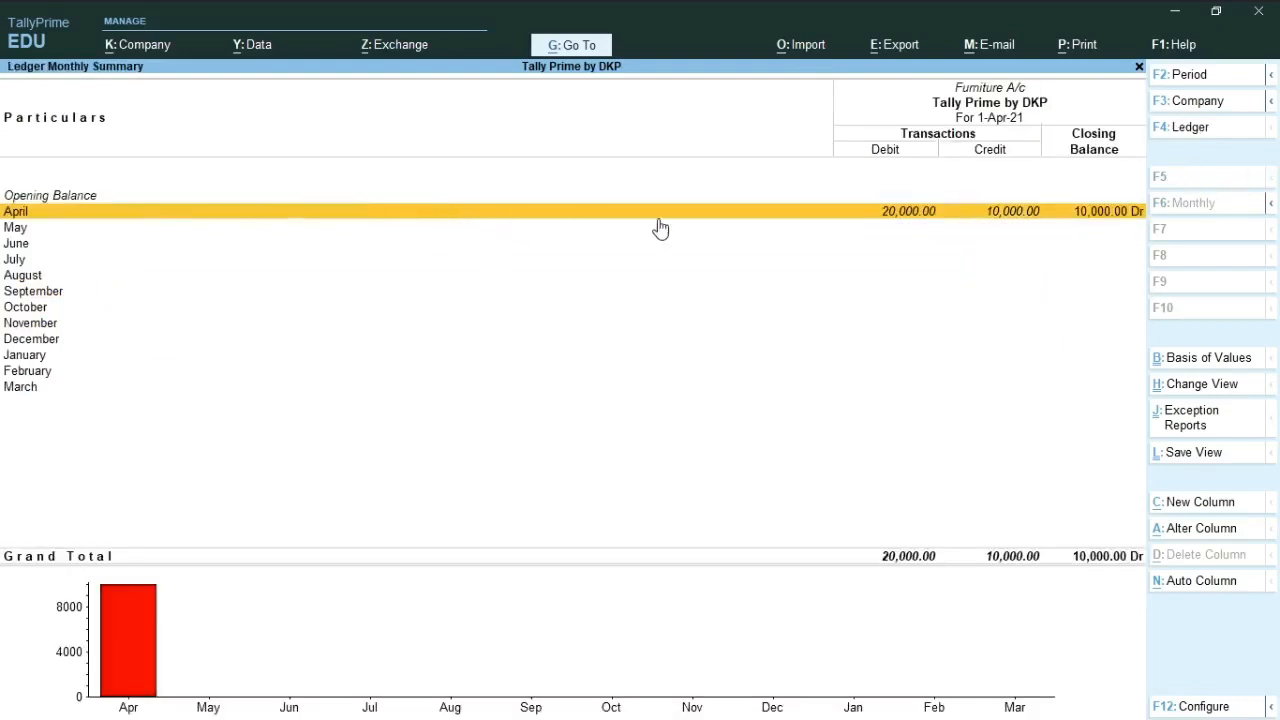
key(Return)
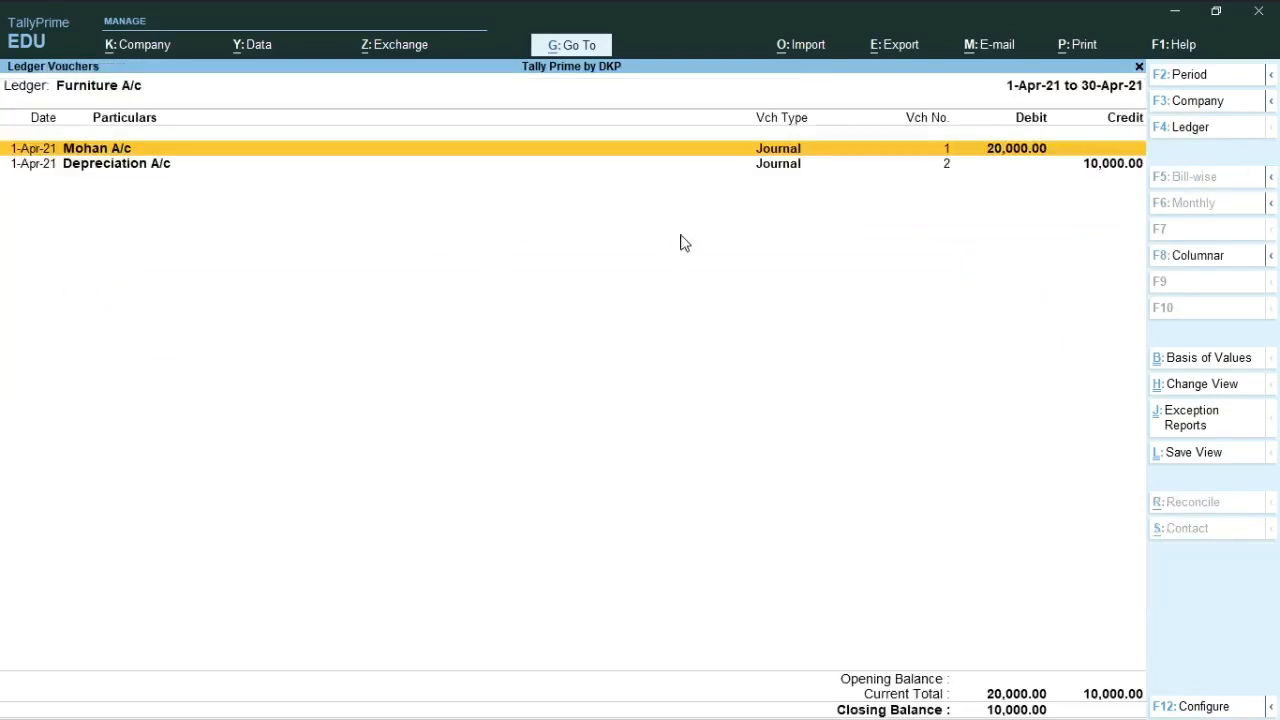
key(Escape)
key(Escape)
key(Escape)
key(Escape)
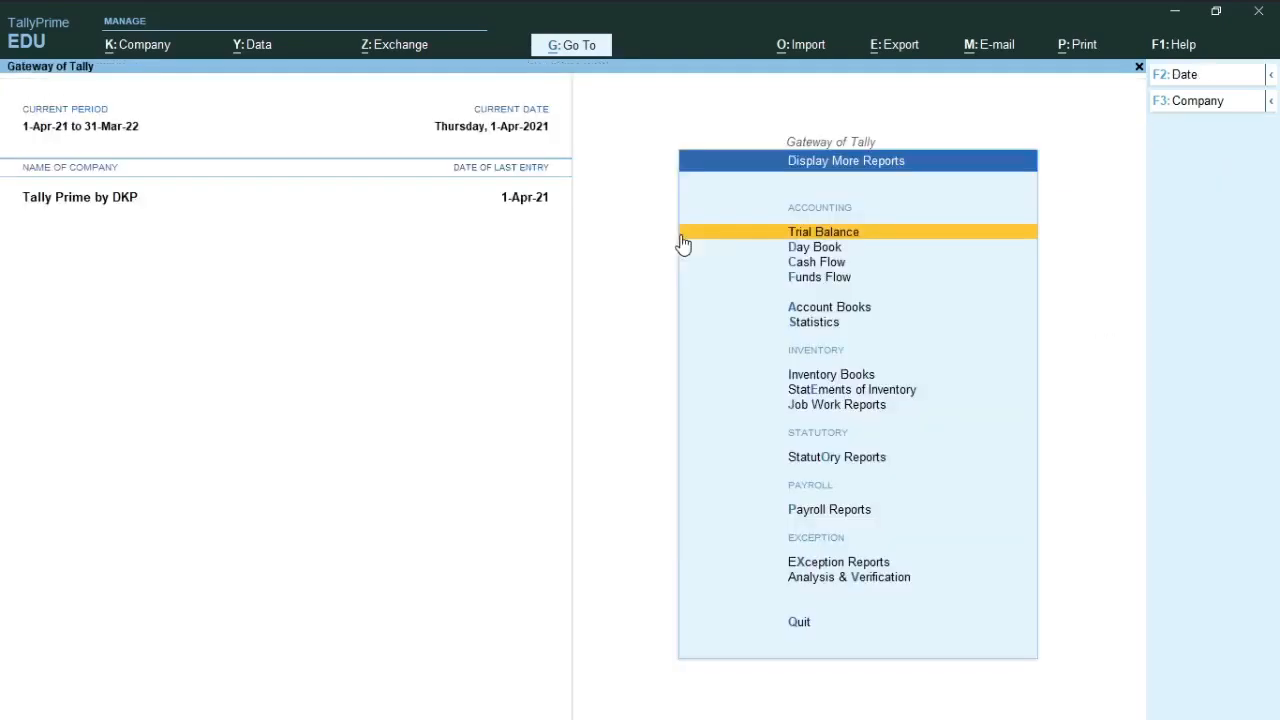
Switch to PDF 1.pdf in the browser and look through the table of contents of the Tally Prime Basic Accounting & Inventory notes.
key(alt+Tab)
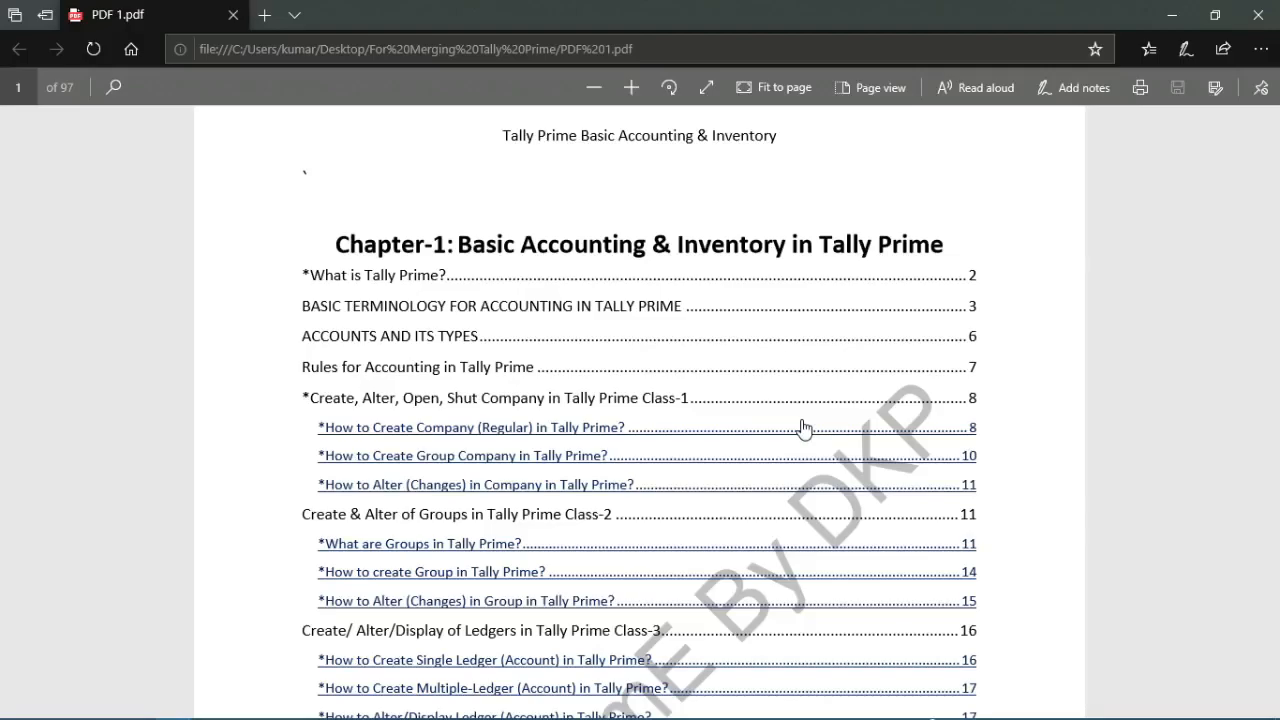
scroll(779, 429, down, 3)
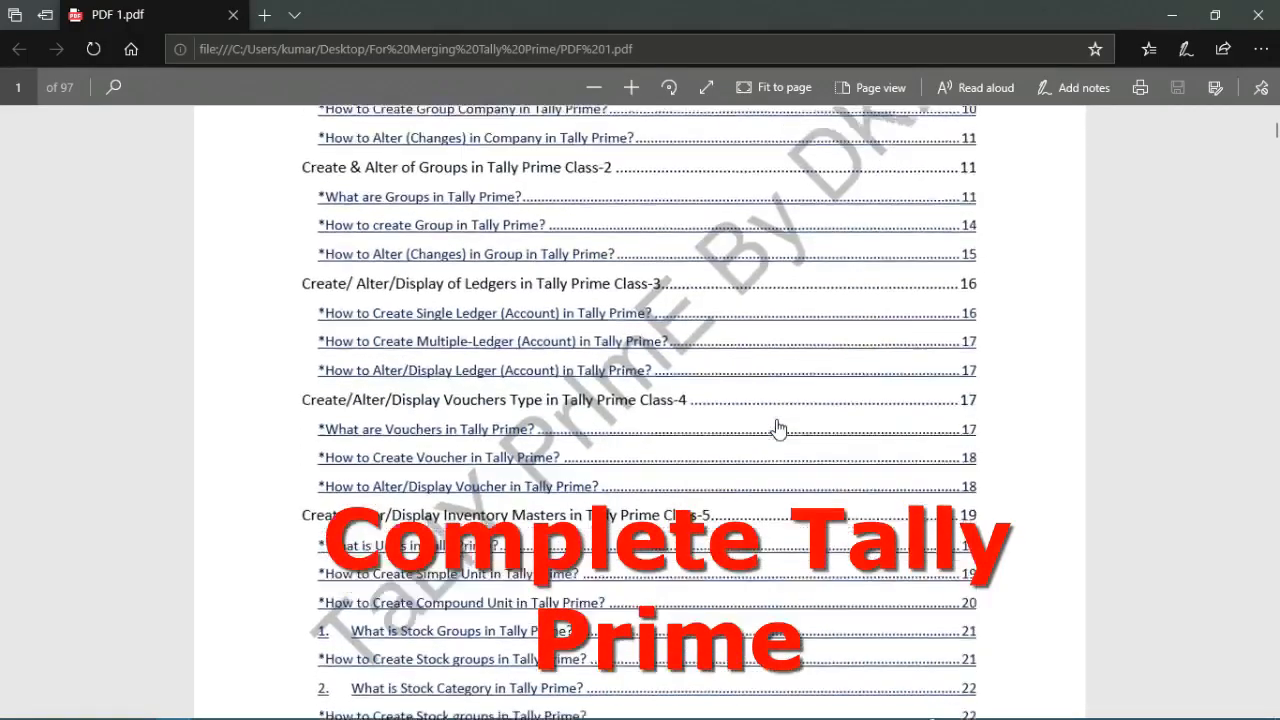
scroll(779, 429, up, 3)
scroll(779, 429, down, 3)
scroll(760, 406, up, 3)
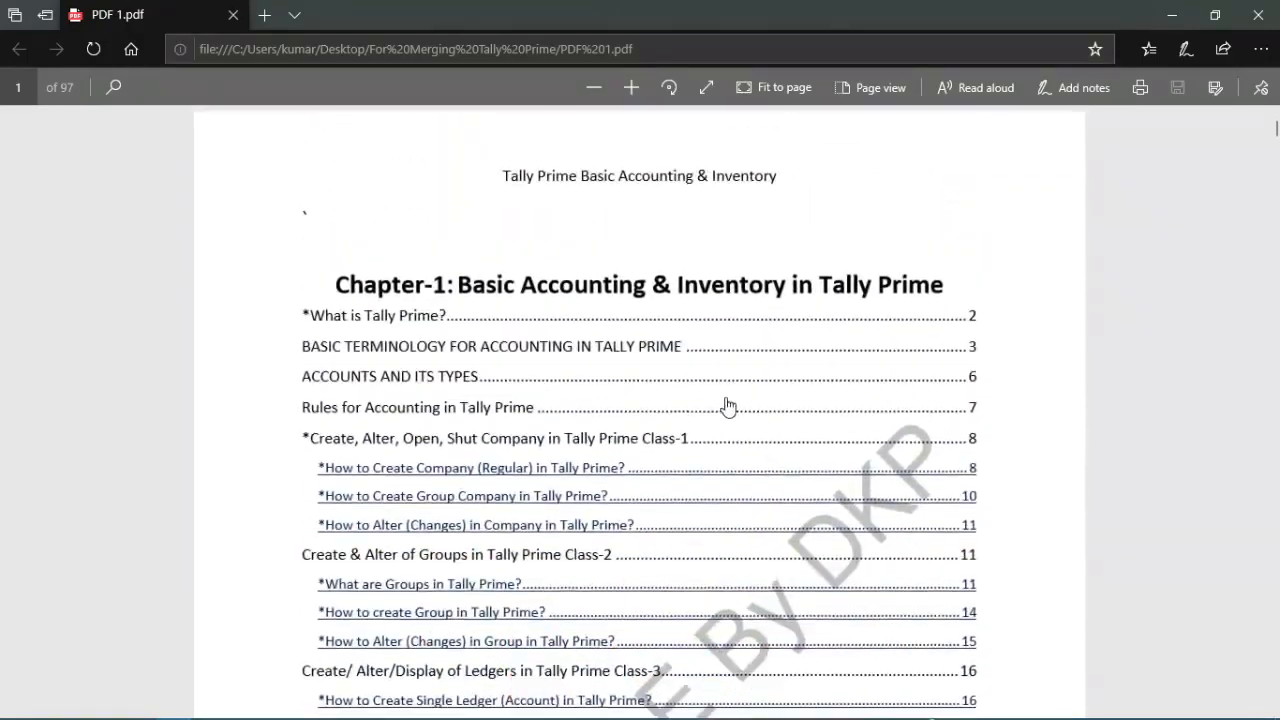
scroll(634, 380, down, 4)
scroll(677, 354, up, 4)
scroll(689, 351, down, 5)
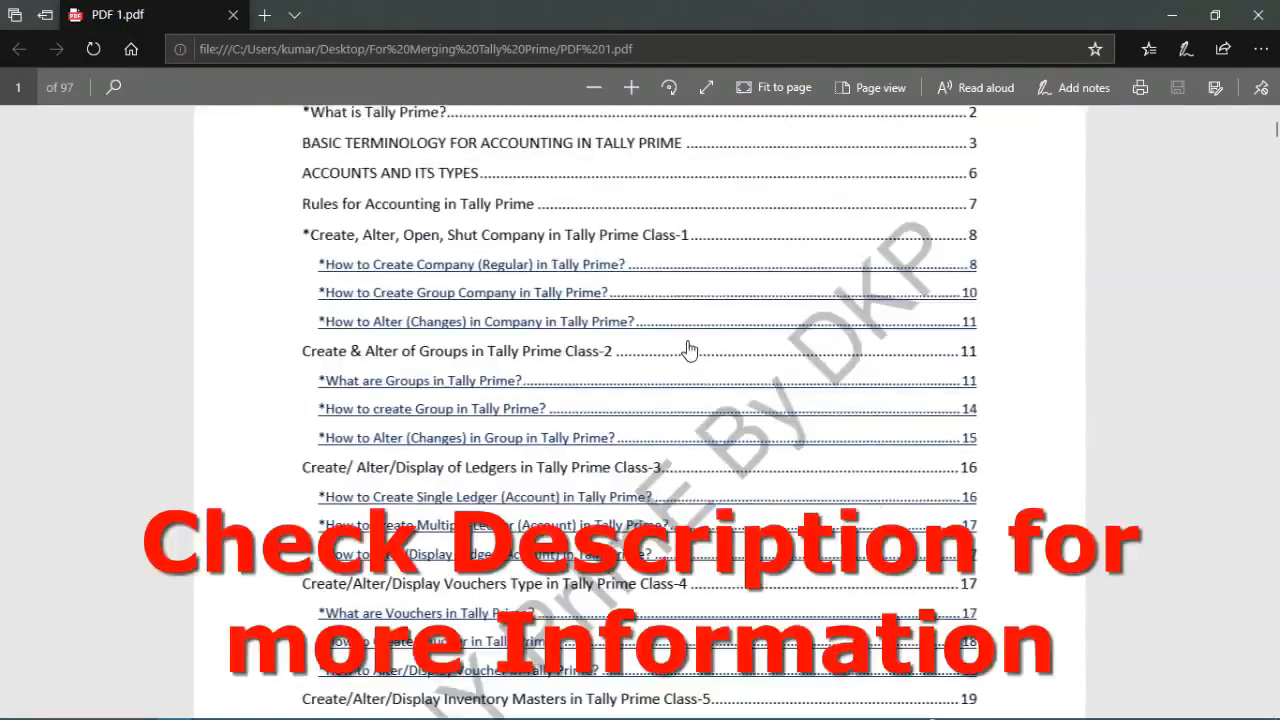
scroll(678, 398, down, 10)
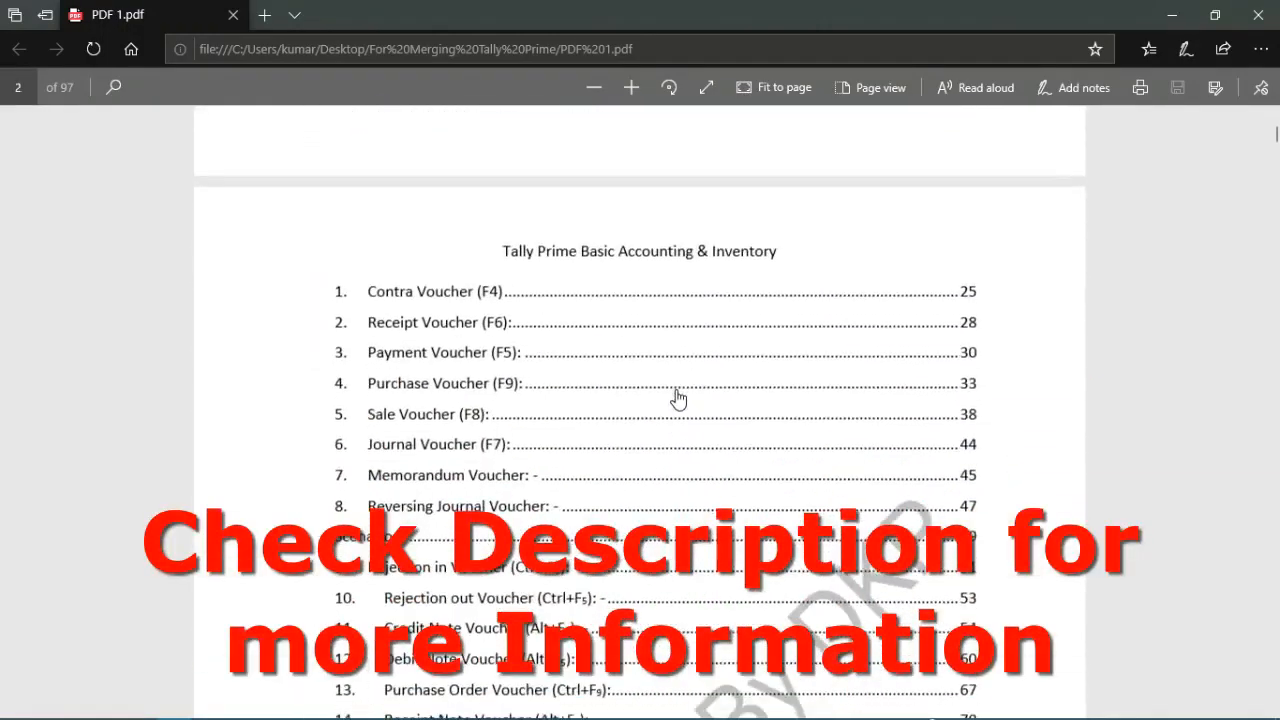
scroll(678, 398, up, 5)
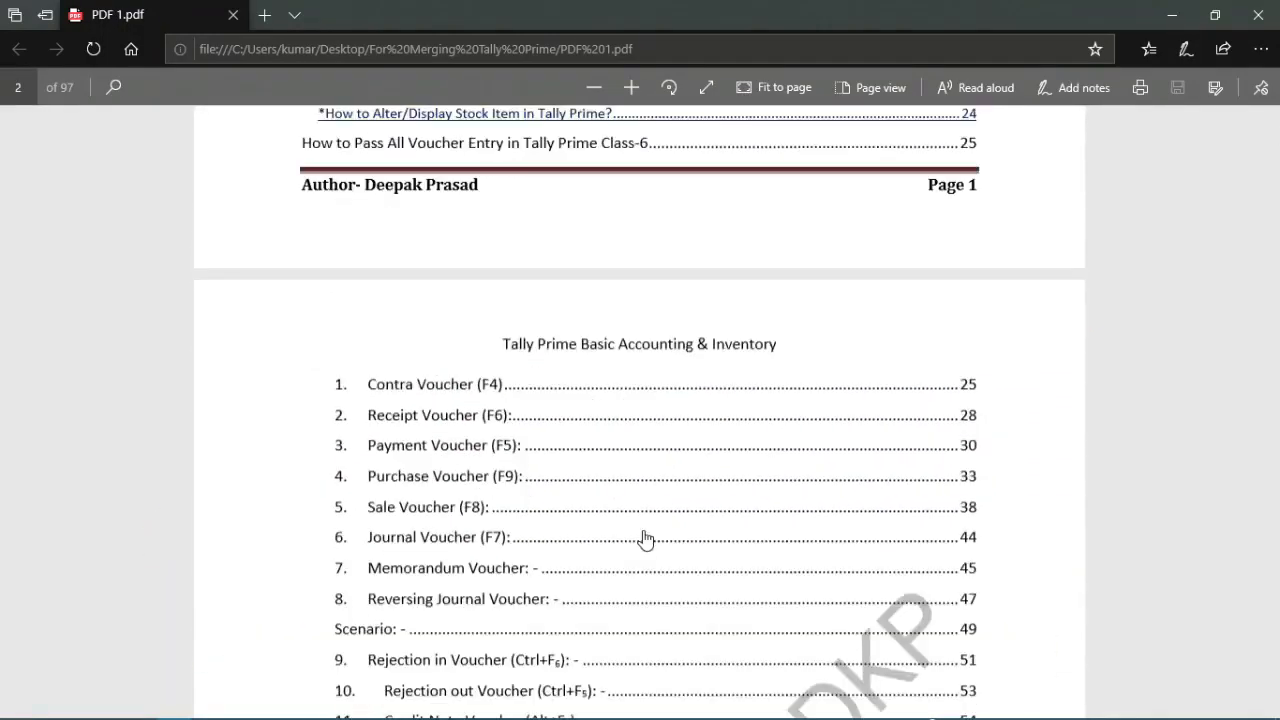